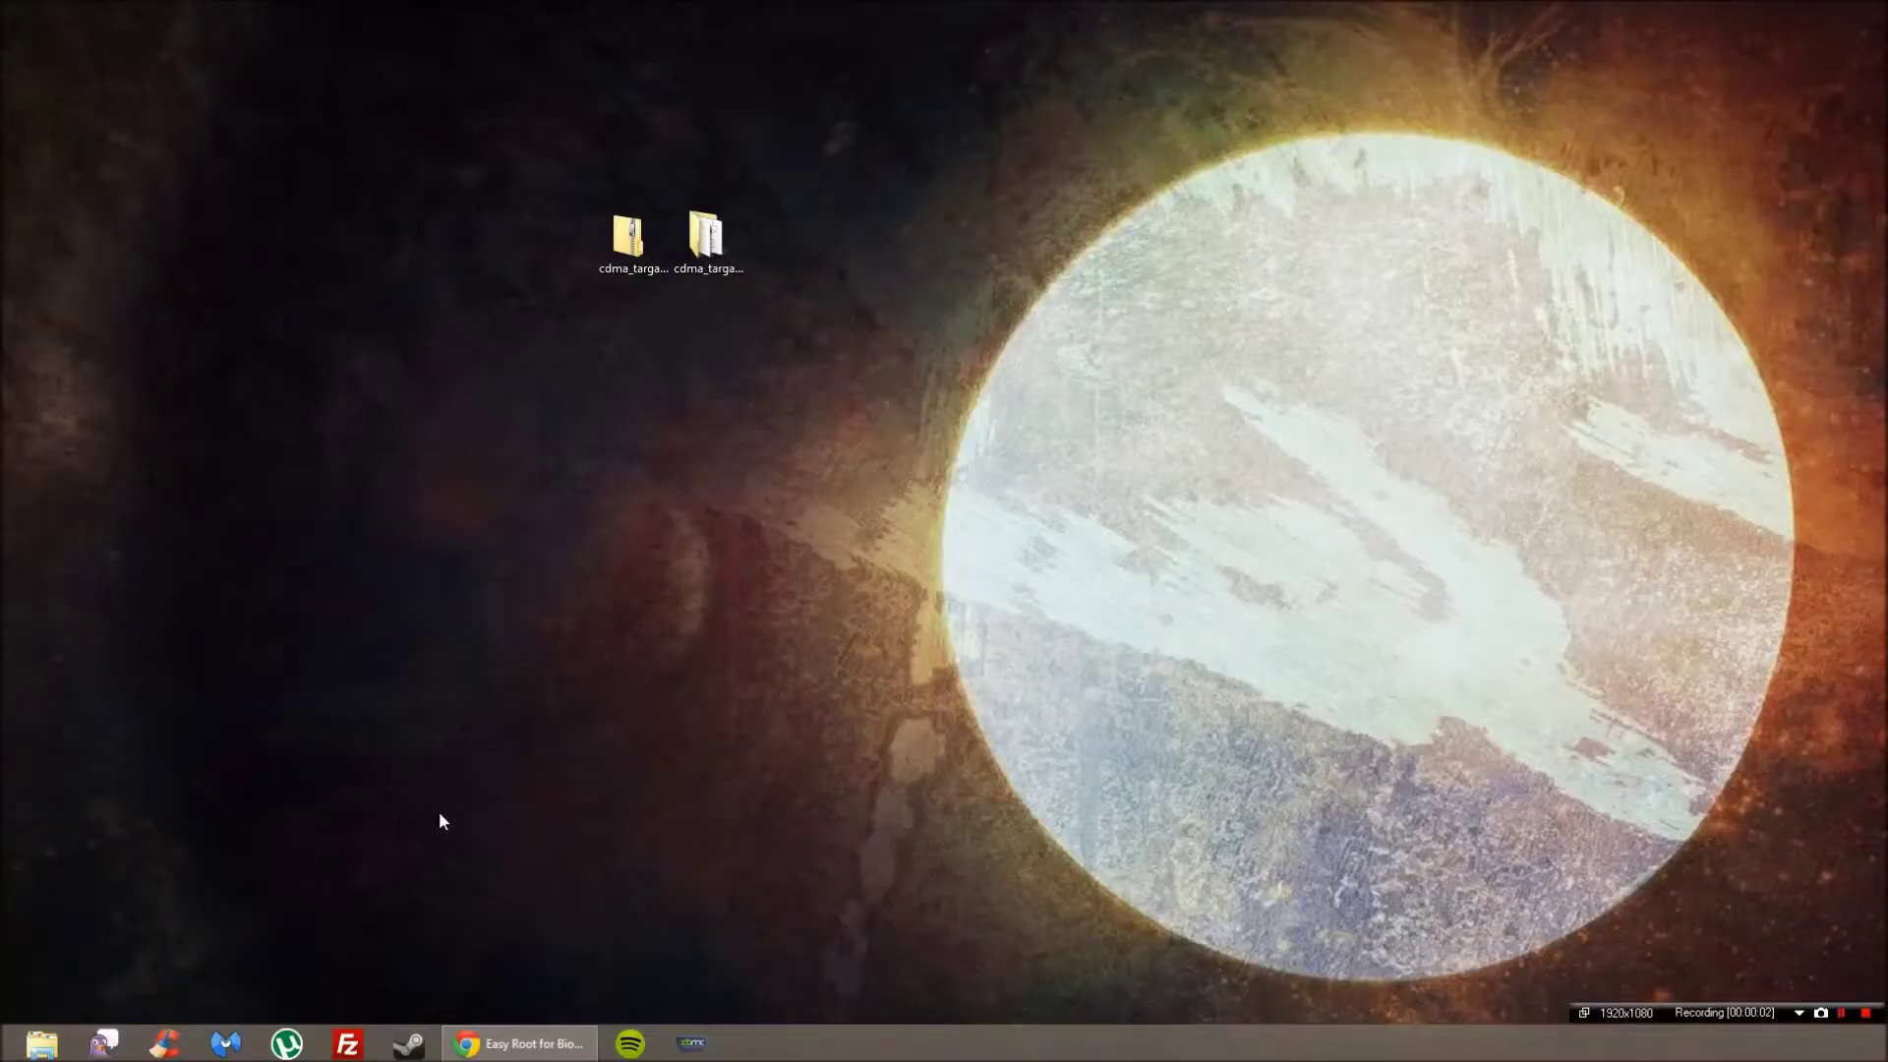
click(476, 1050)
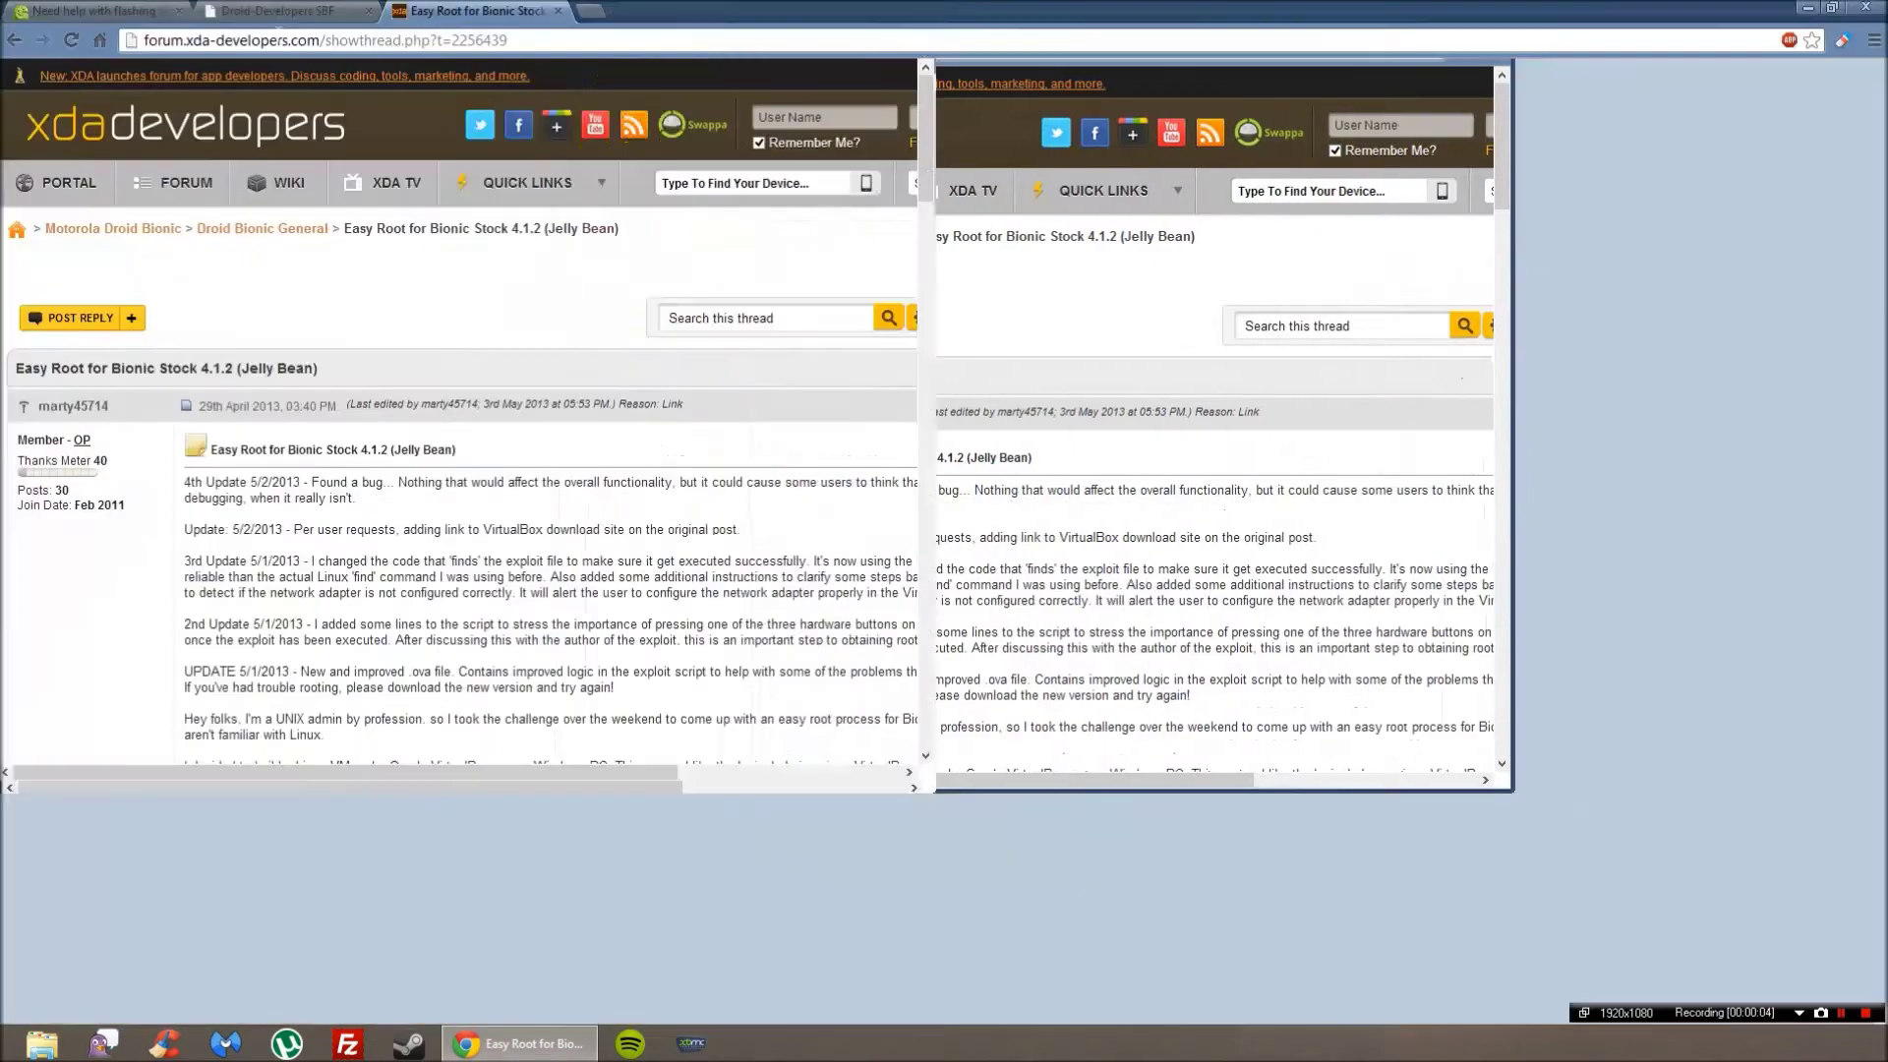
click(91, 10)
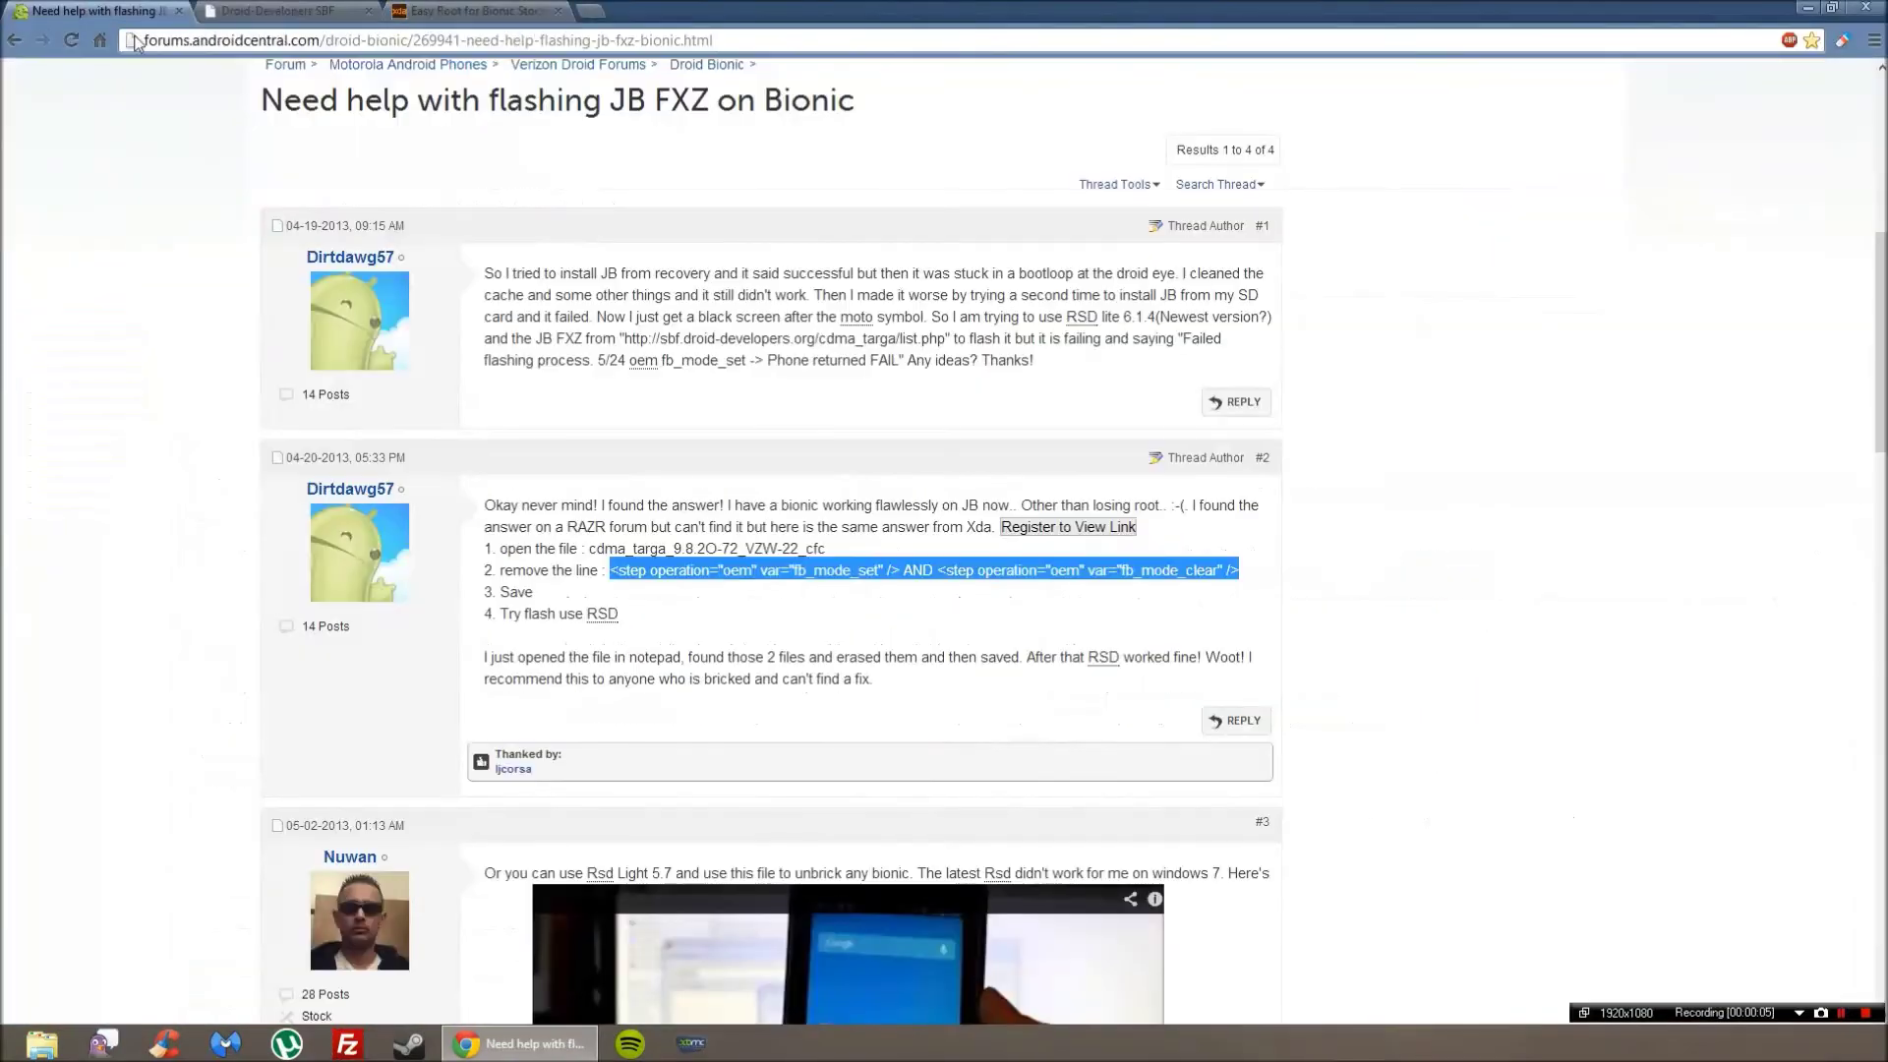
scroll(296, 236, up, 6)
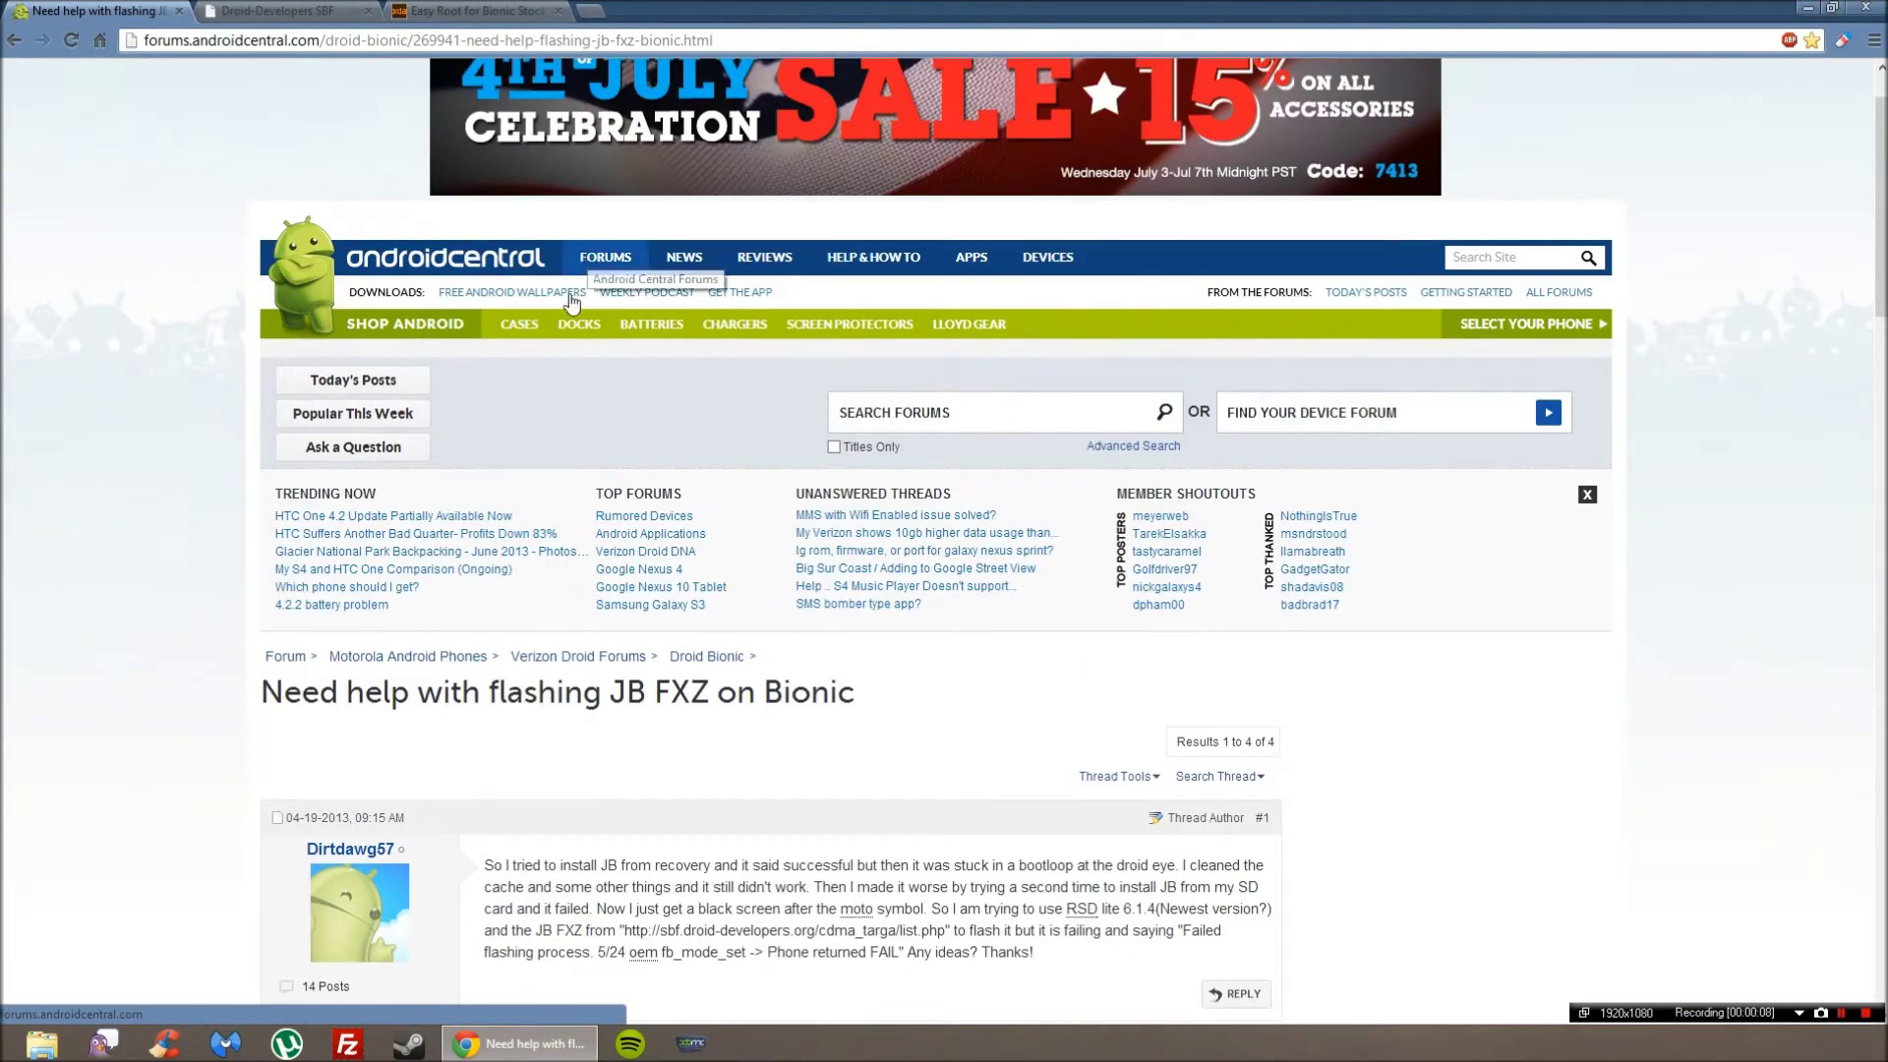
scroll(550, 295, down, 4)
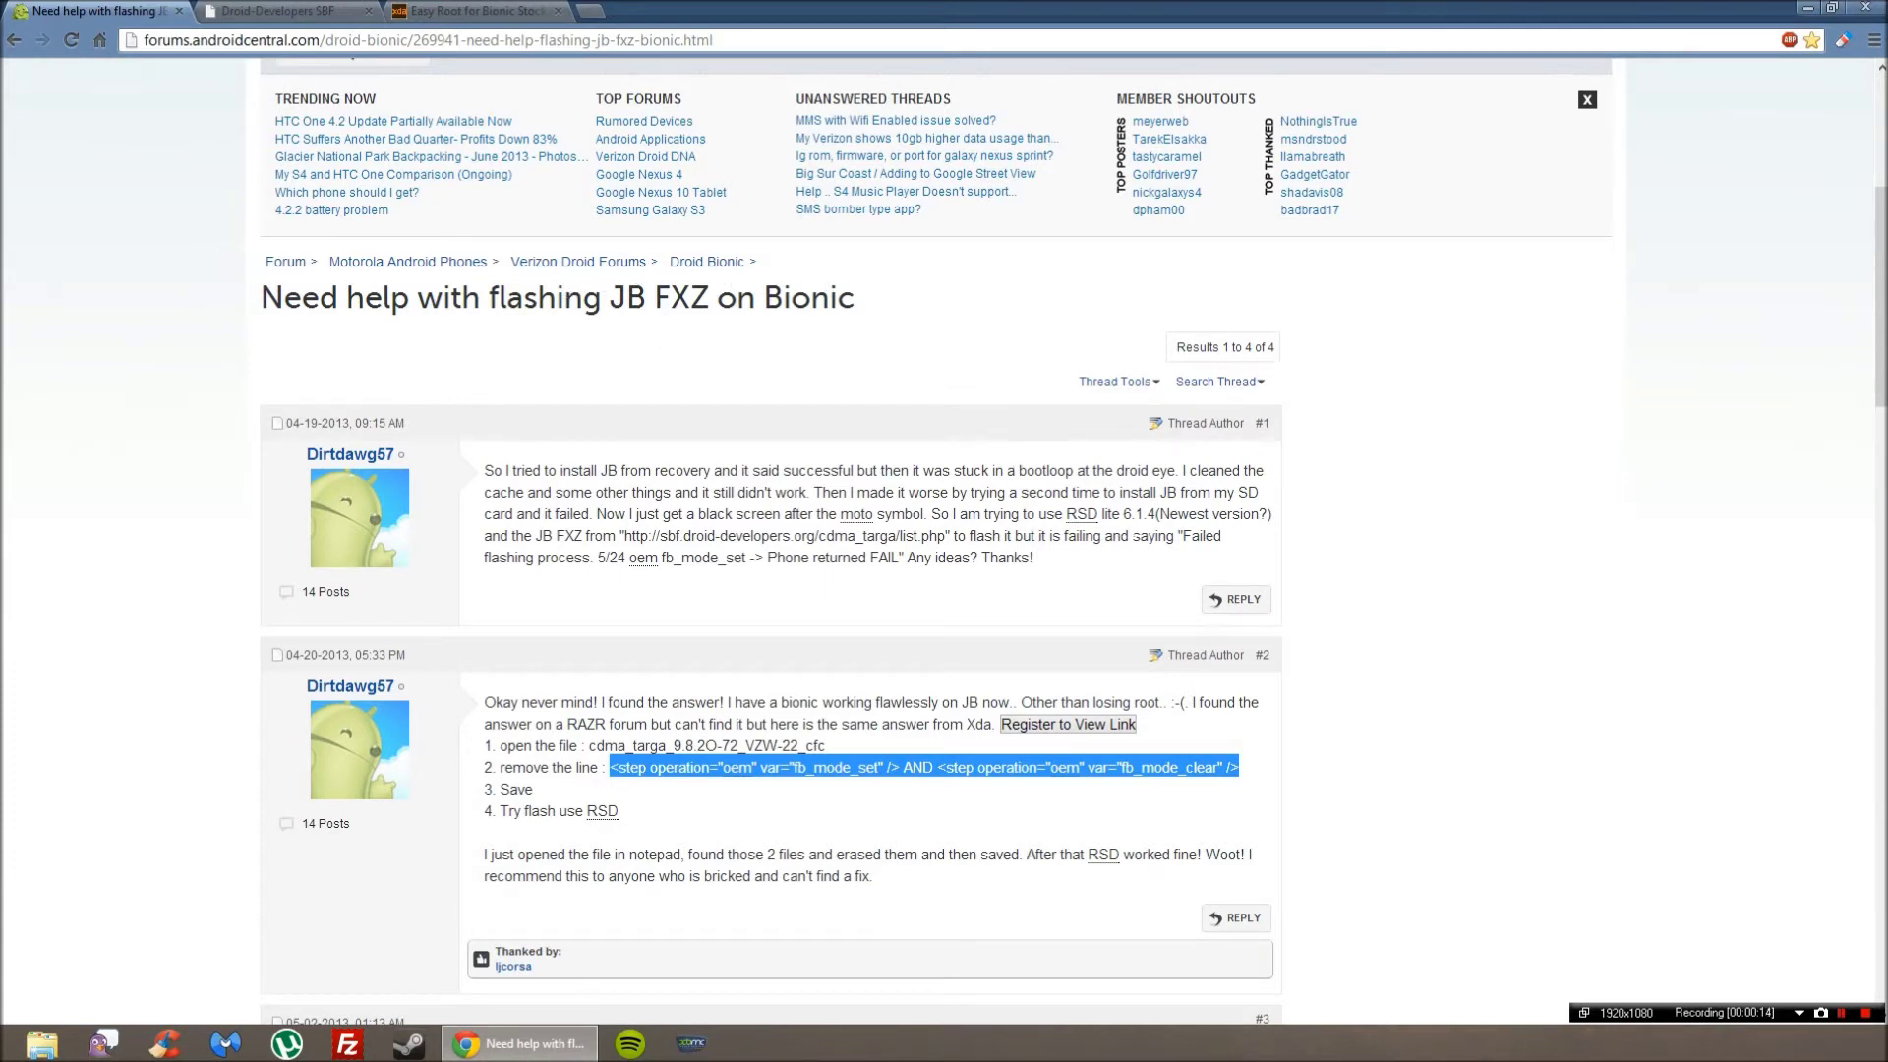
click(772, 679)
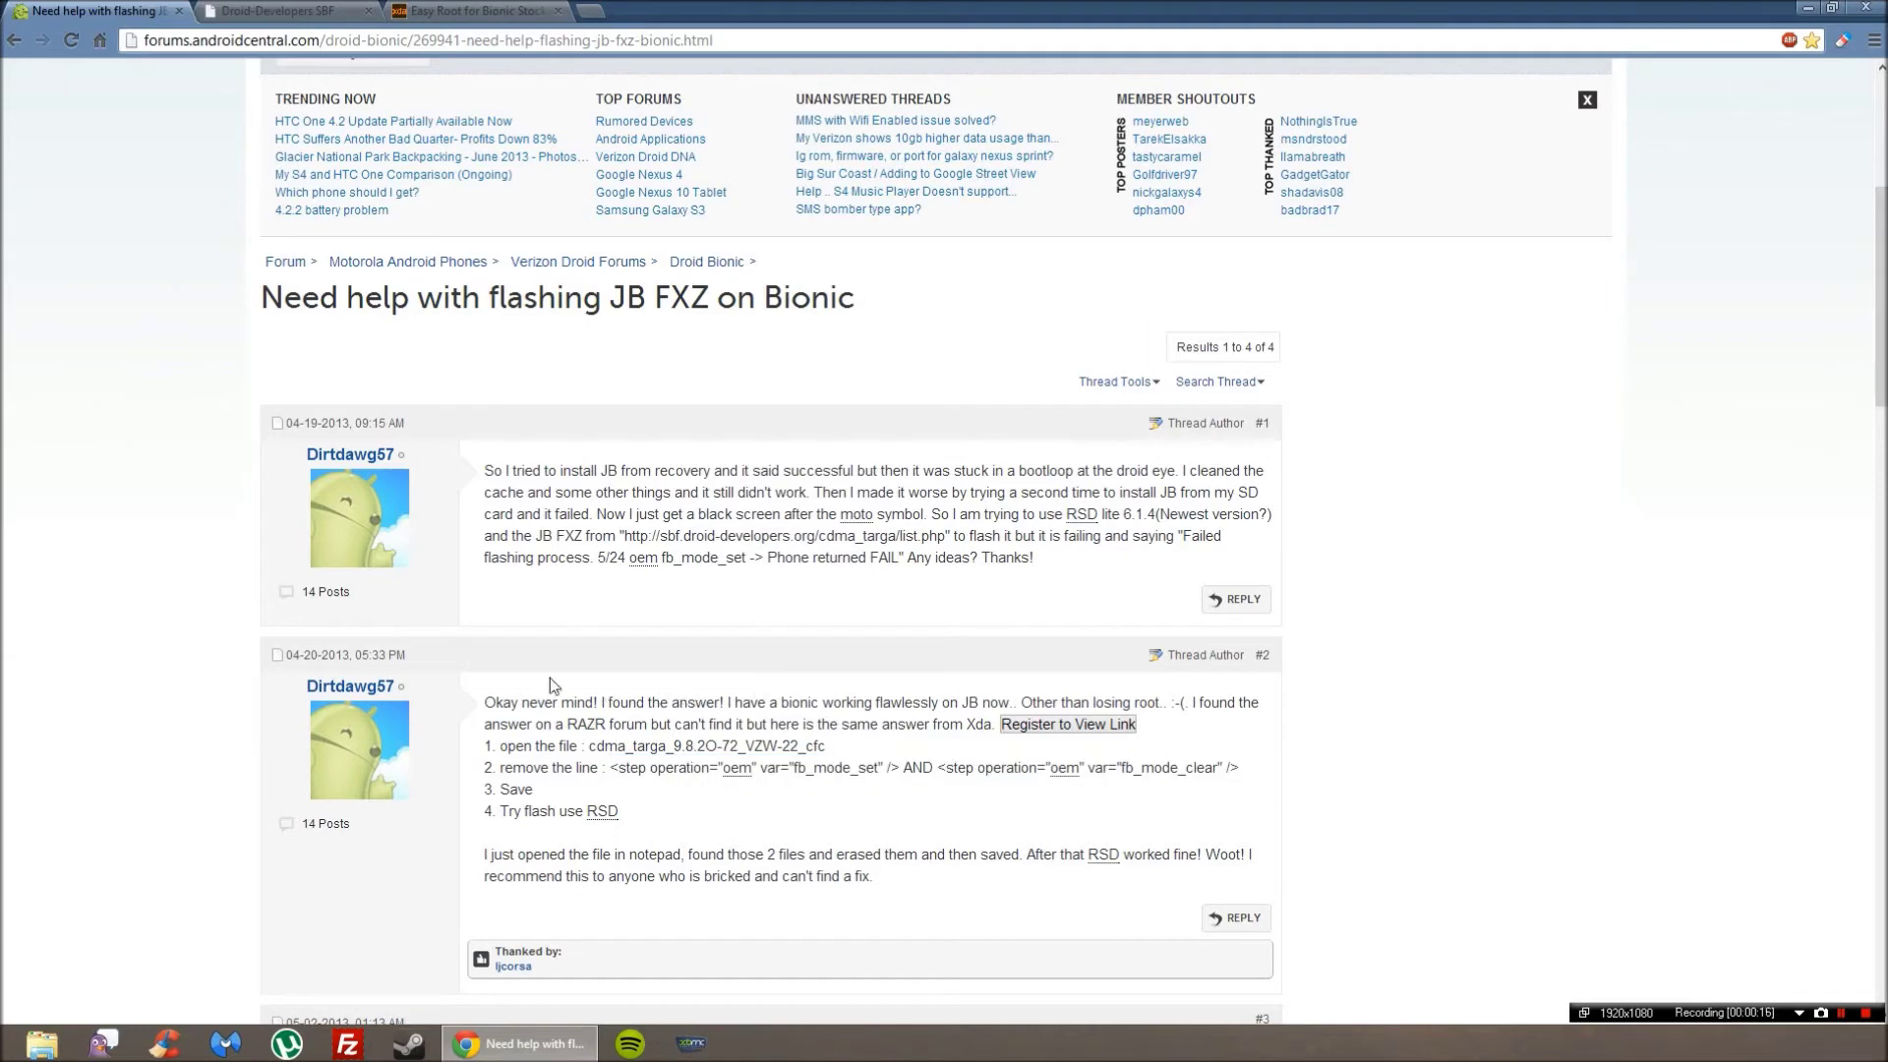
scroll(578, 592, down, 2)
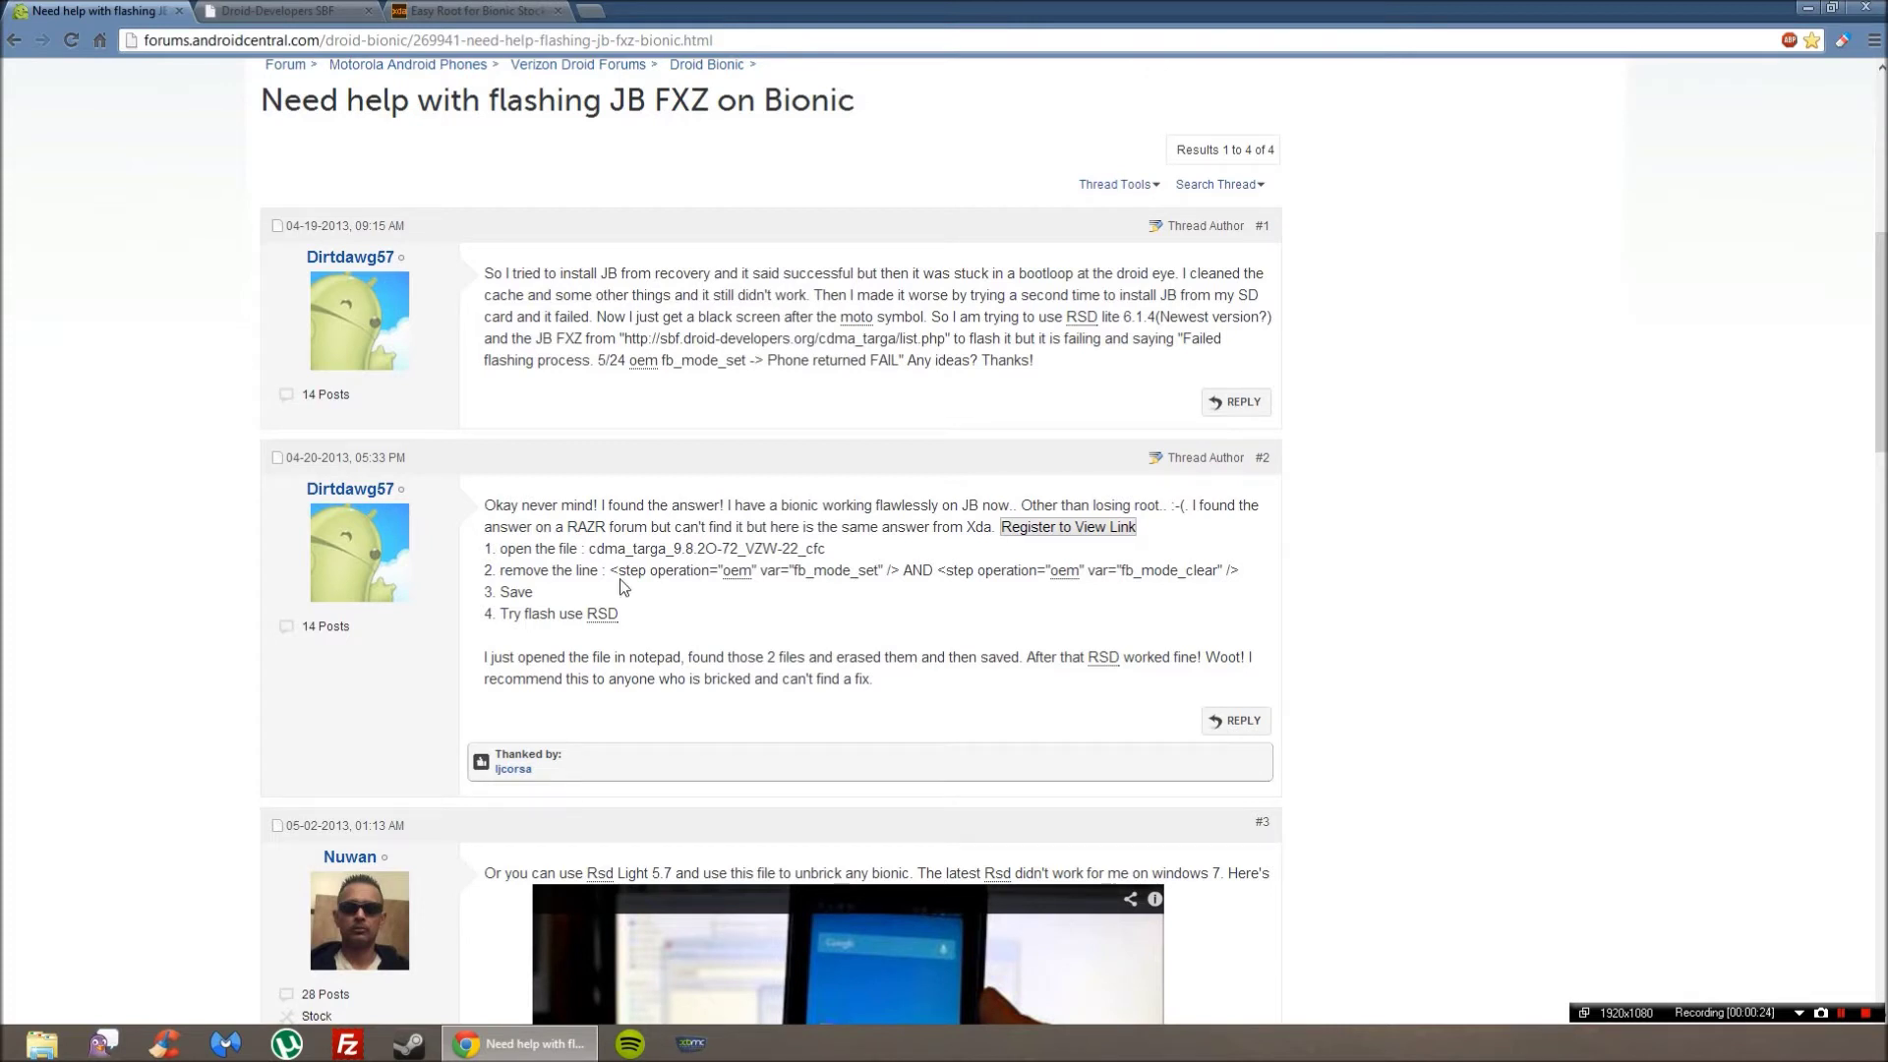
drag(610, 571, 1239, 570)
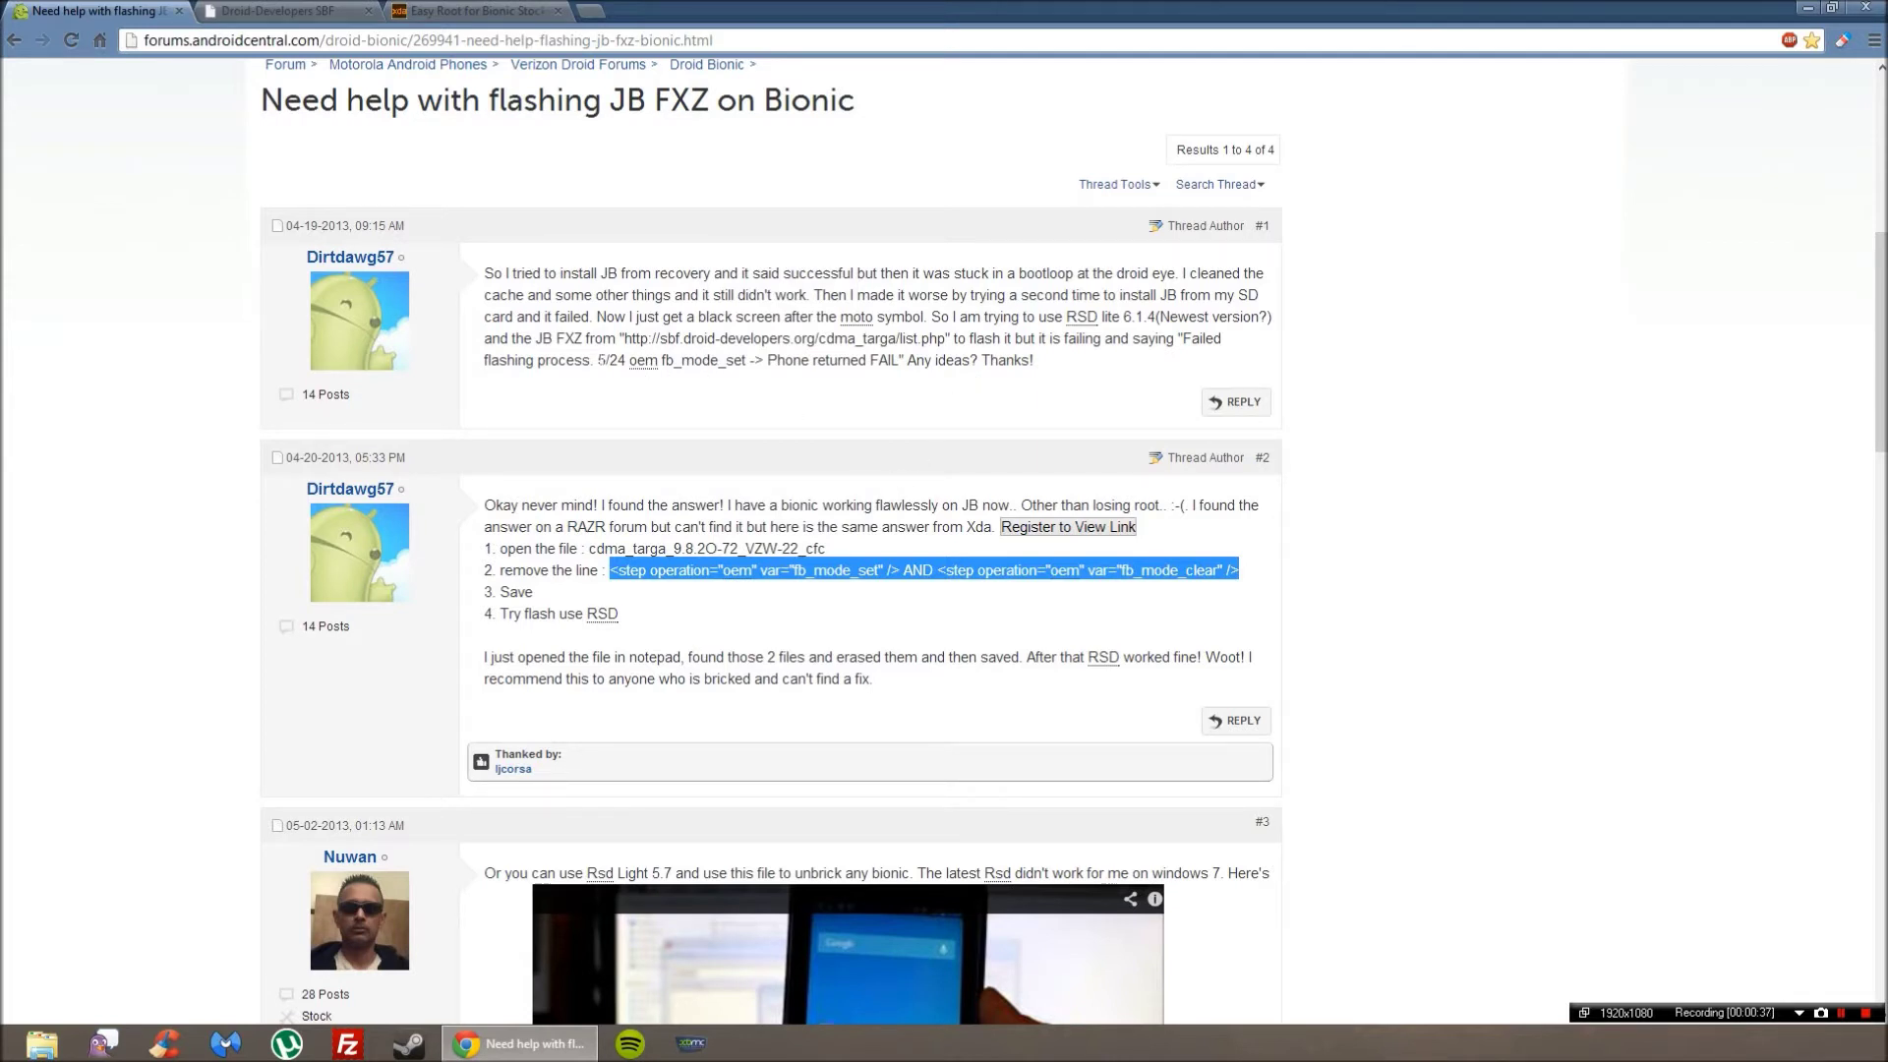
drag(598, 360, 607, 360)
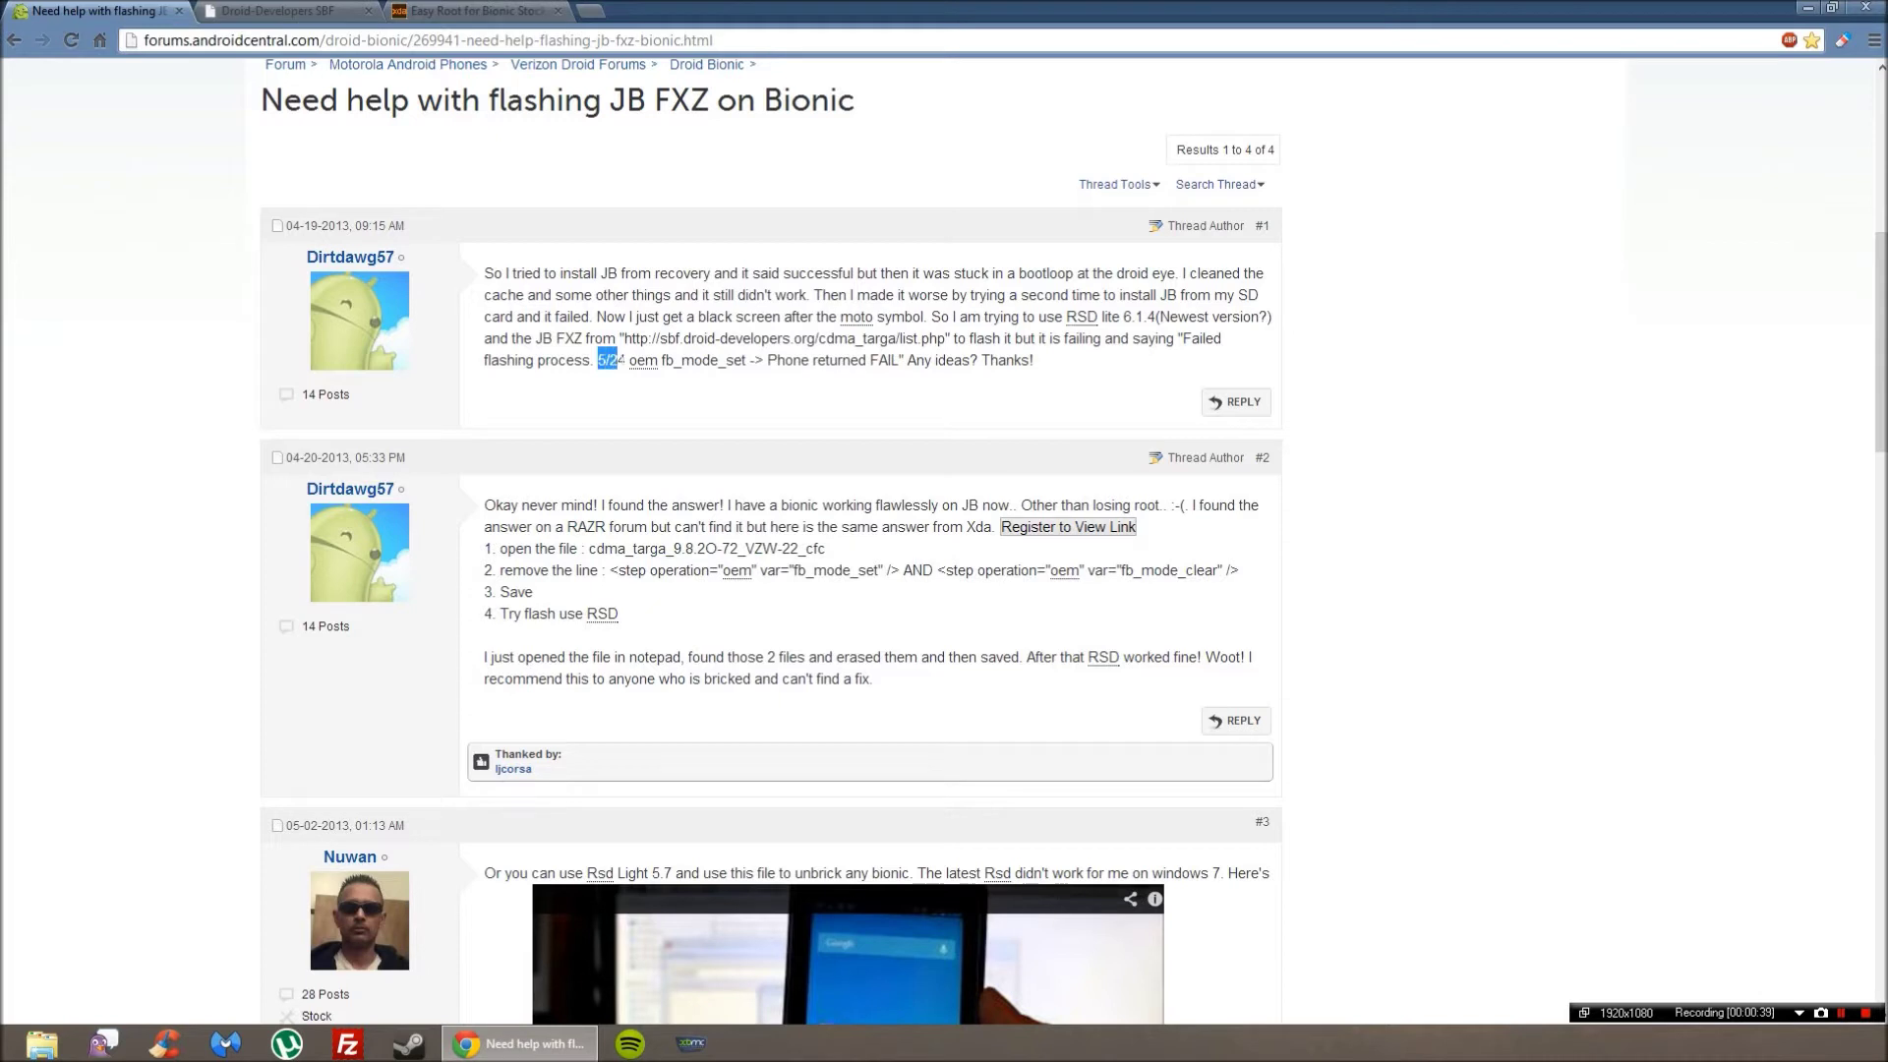
drag(625, 360, 710, 360)
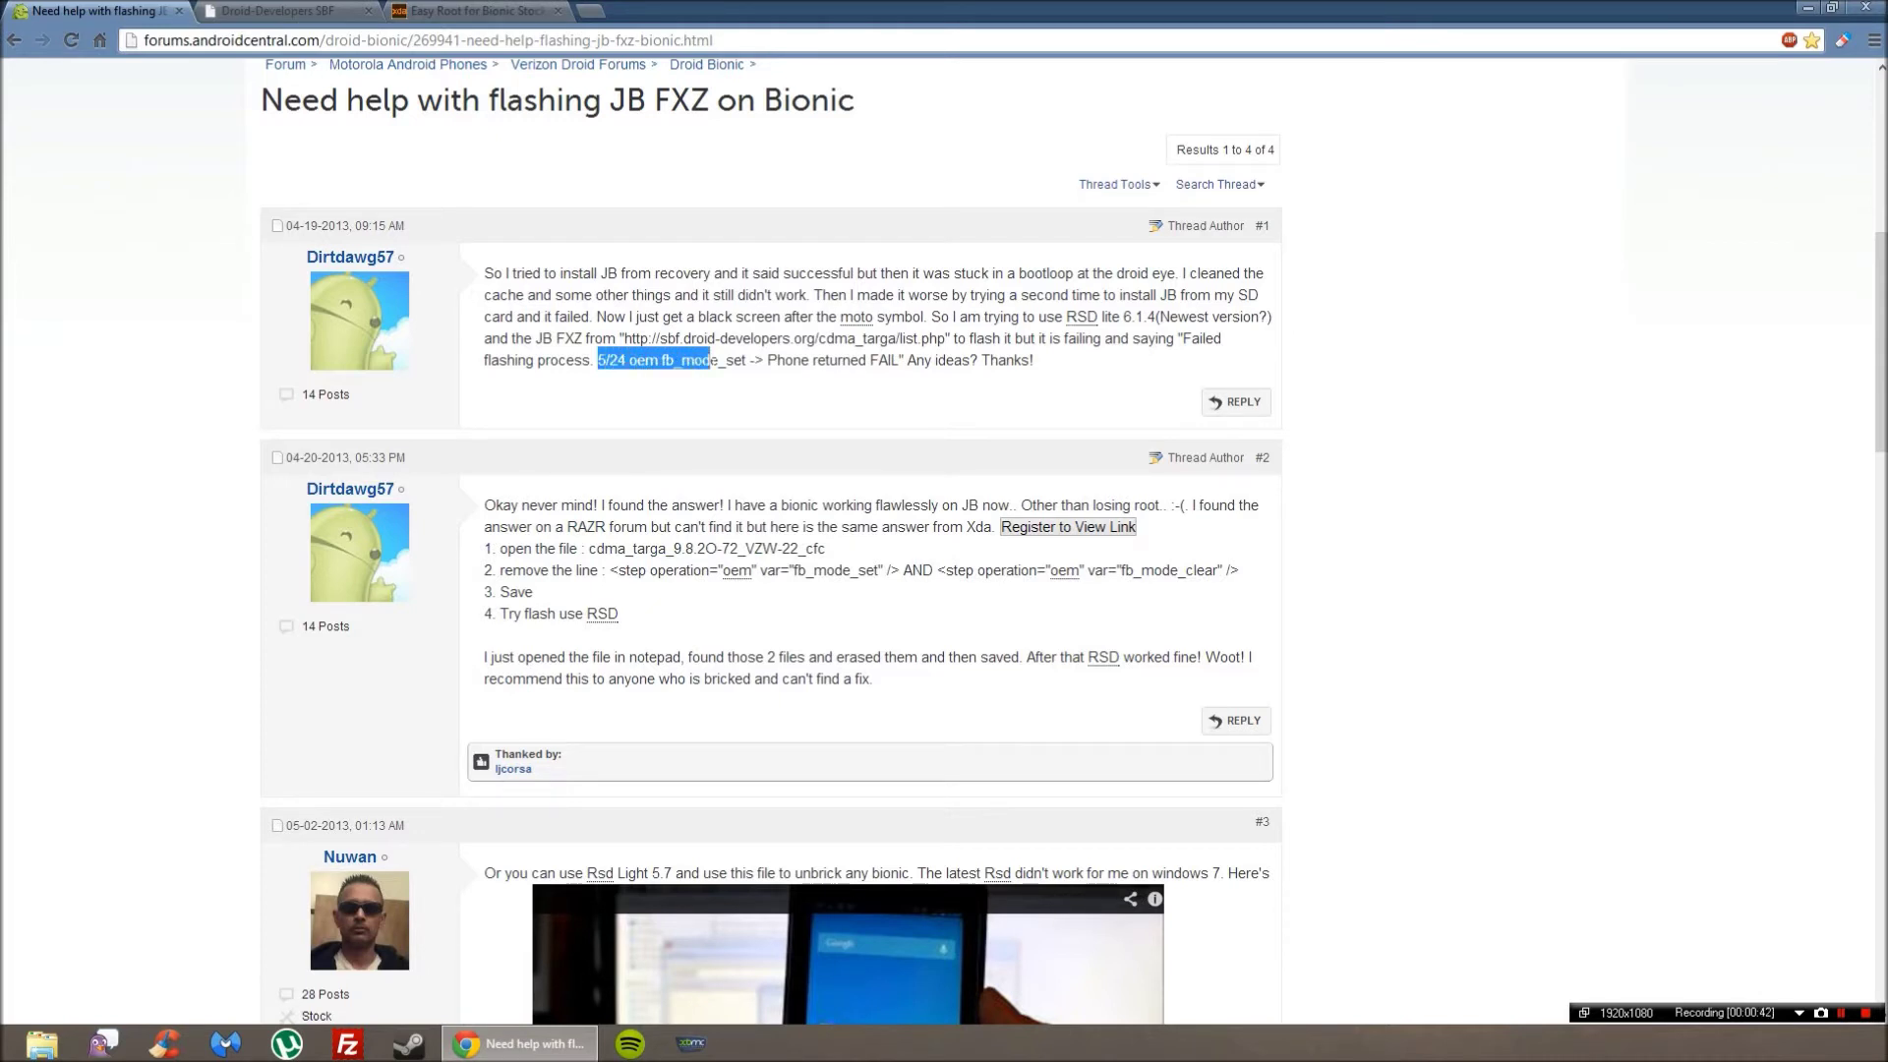
click(870, 383)
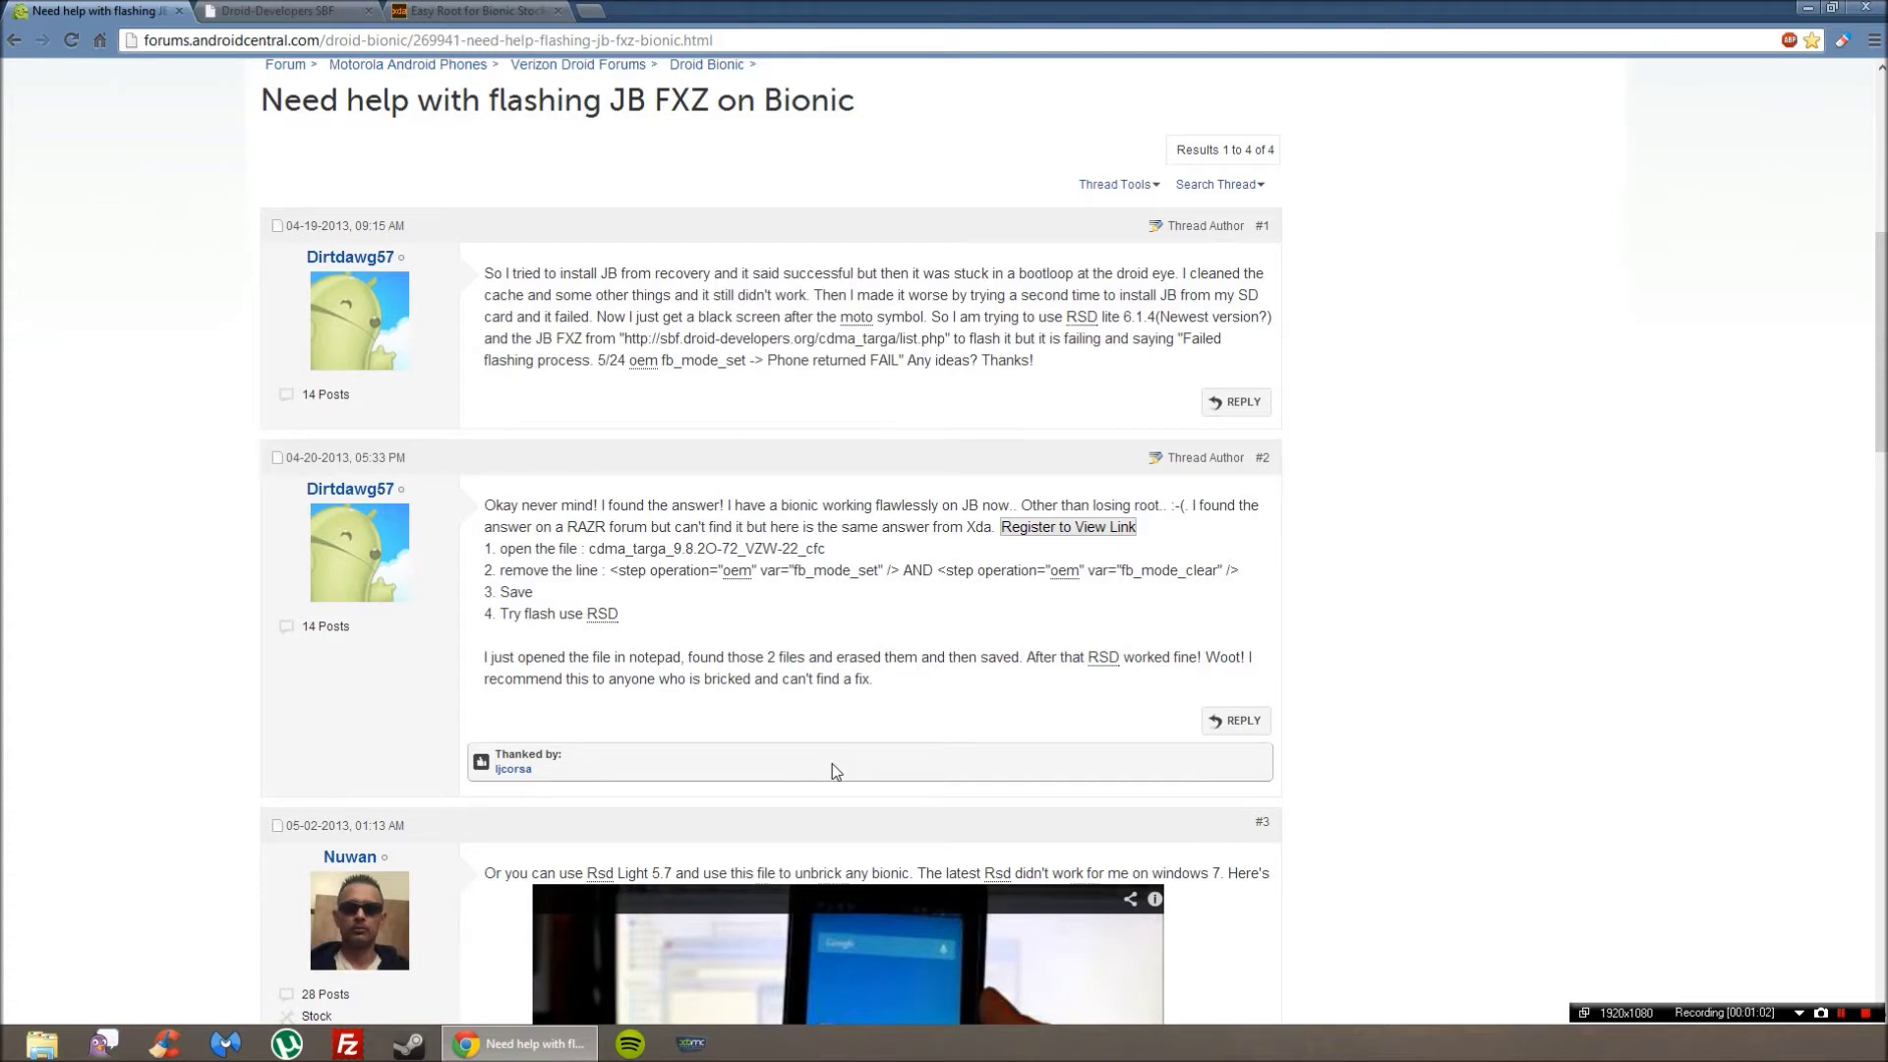
scroll(832, 771, down, 1)
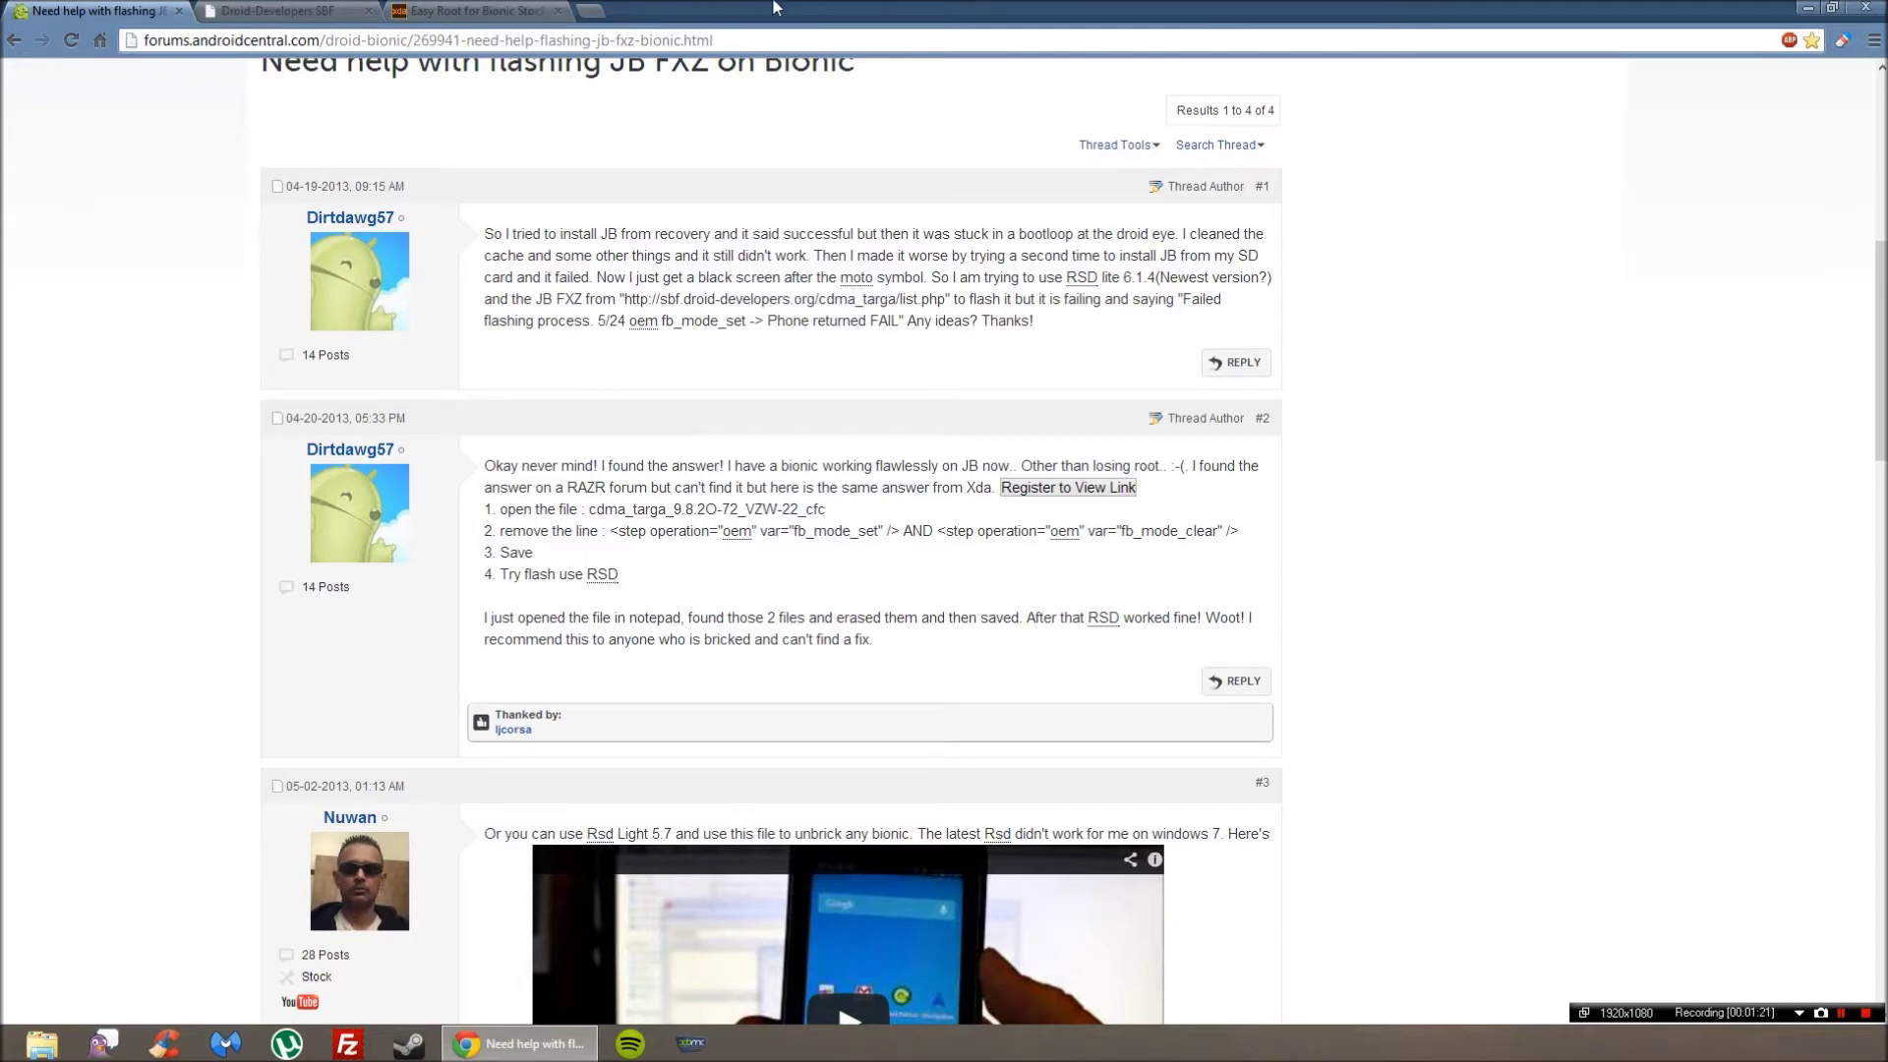
key(super+d)
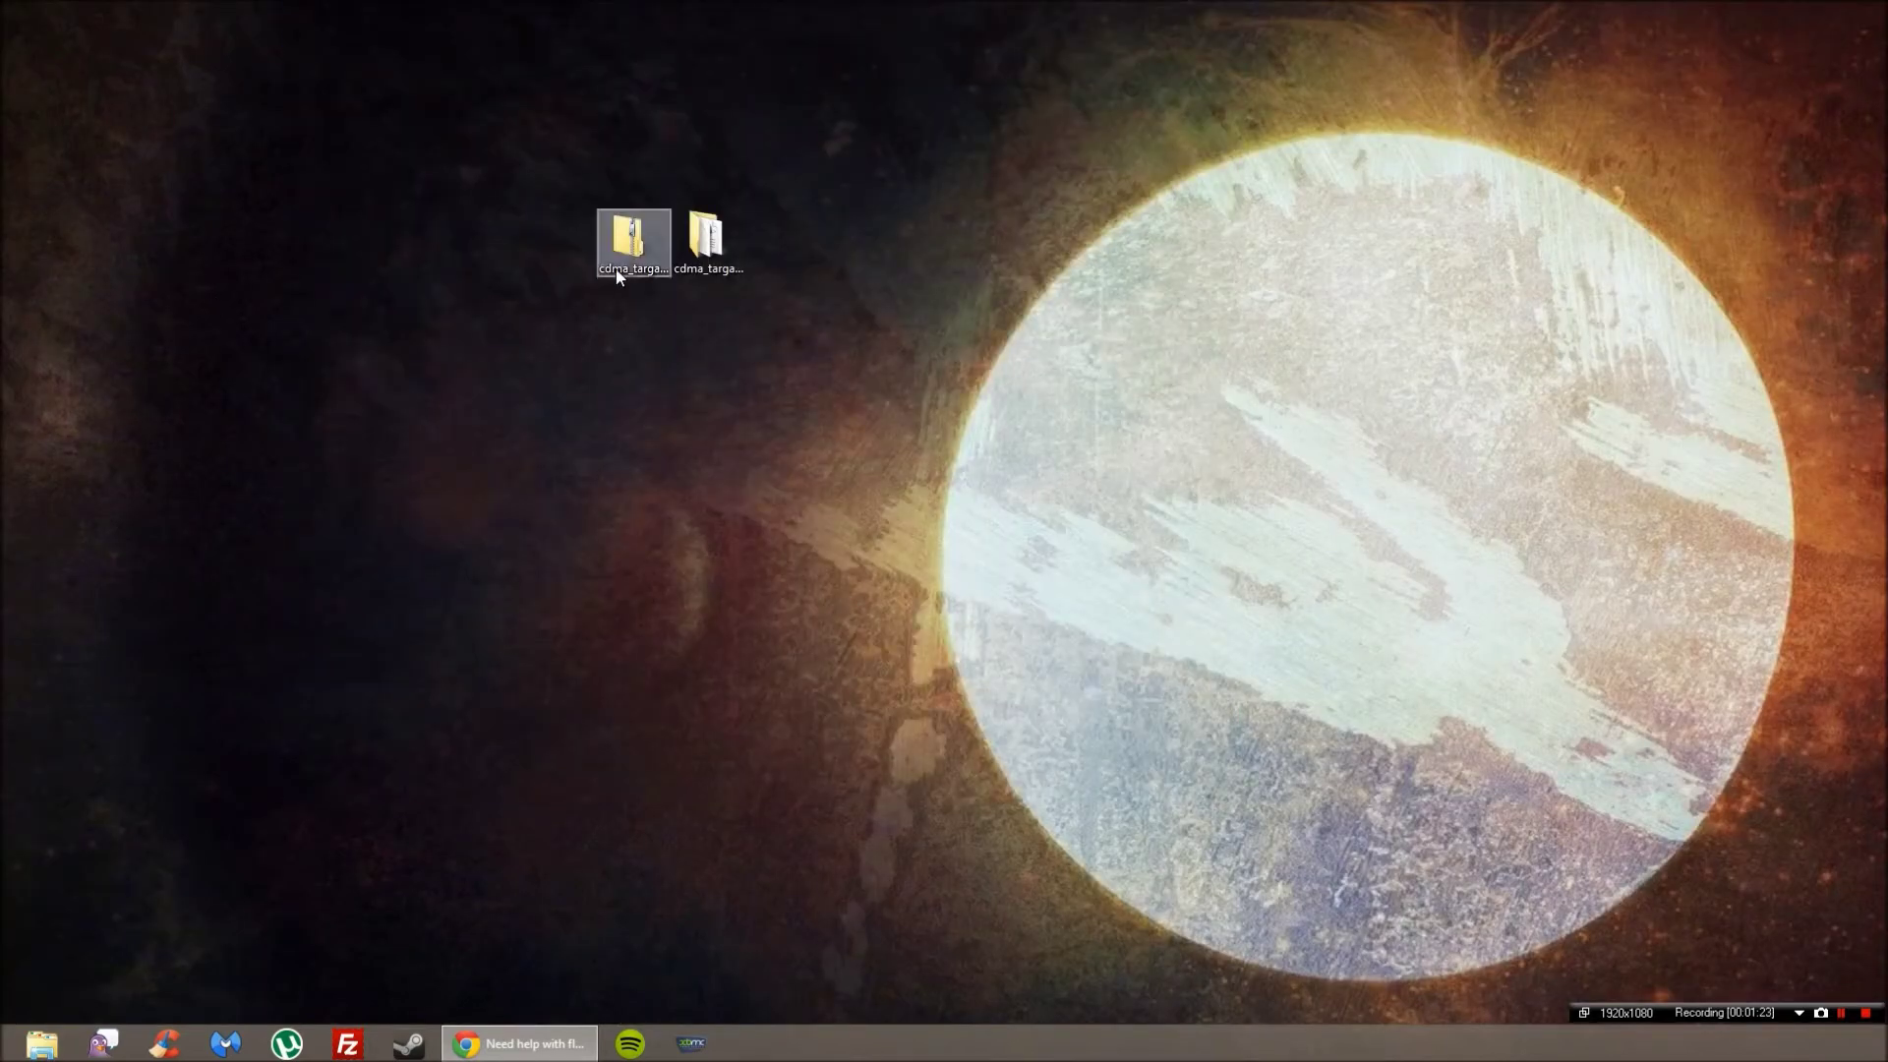
click(634, 242)
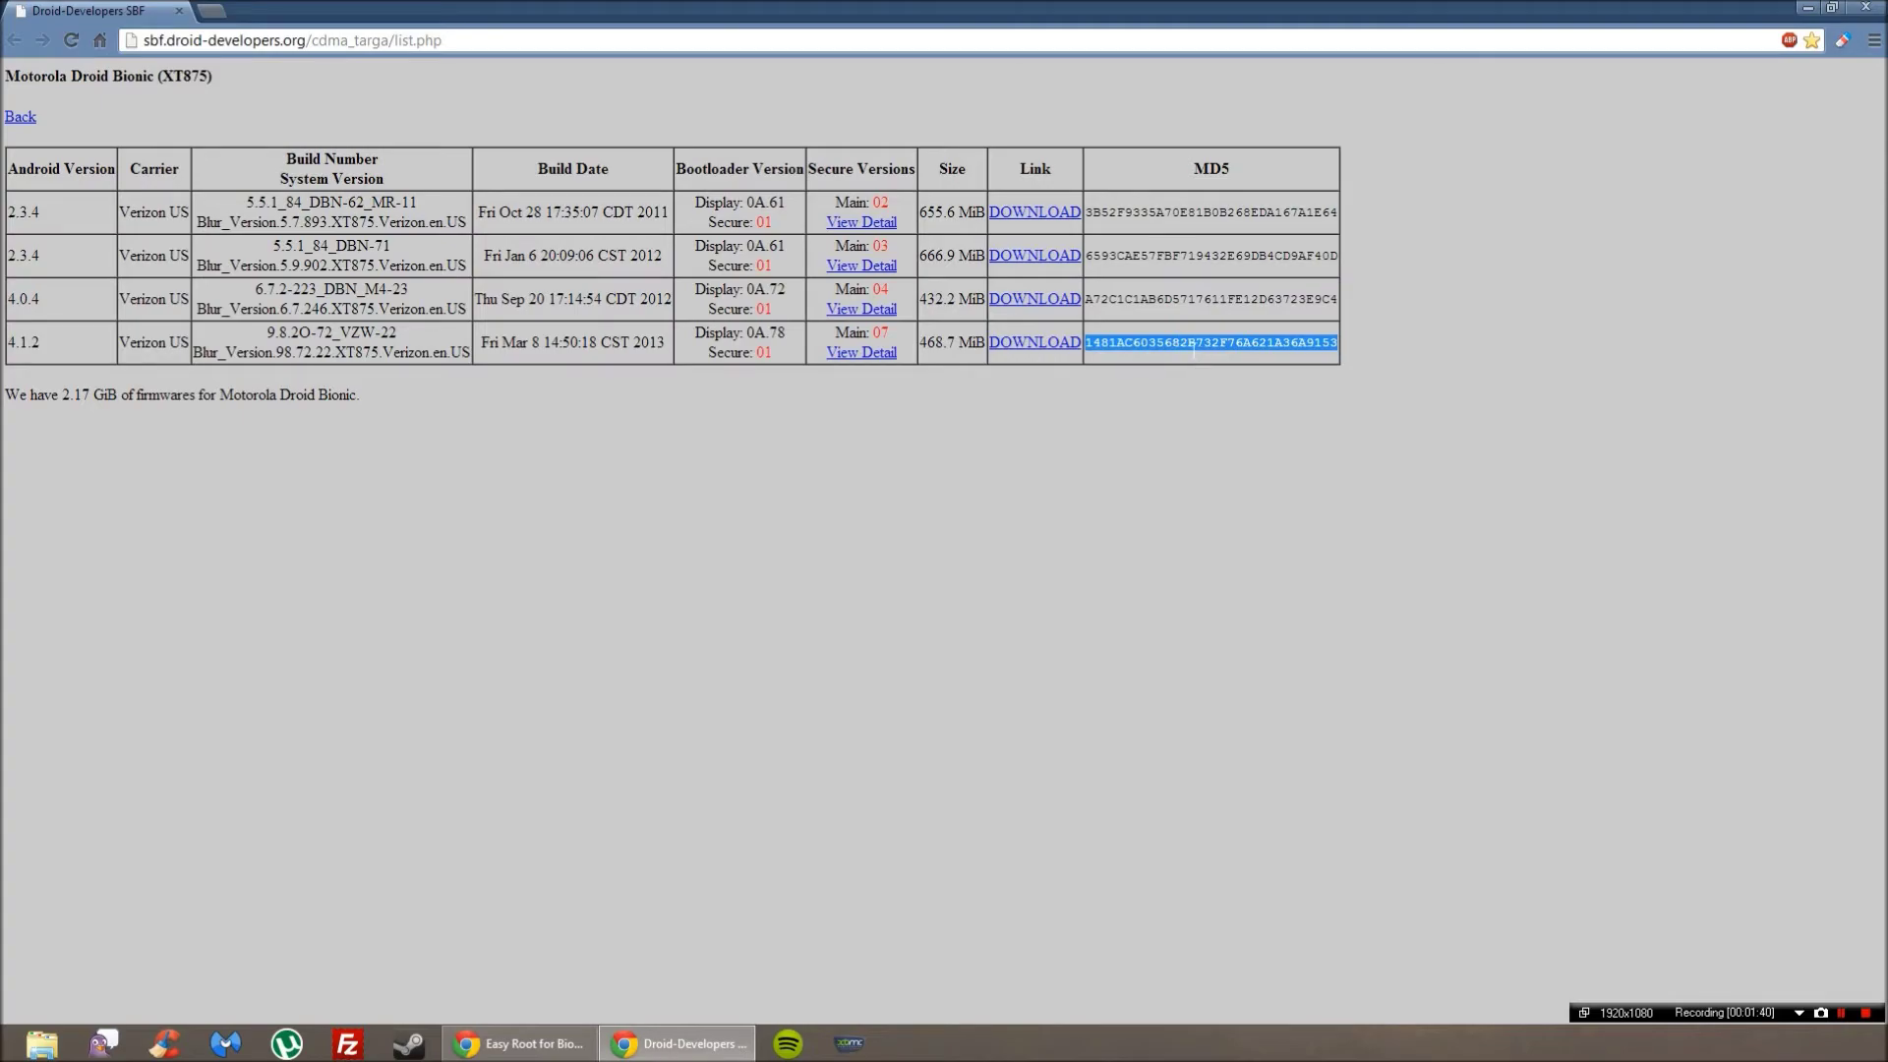
key(super+d)
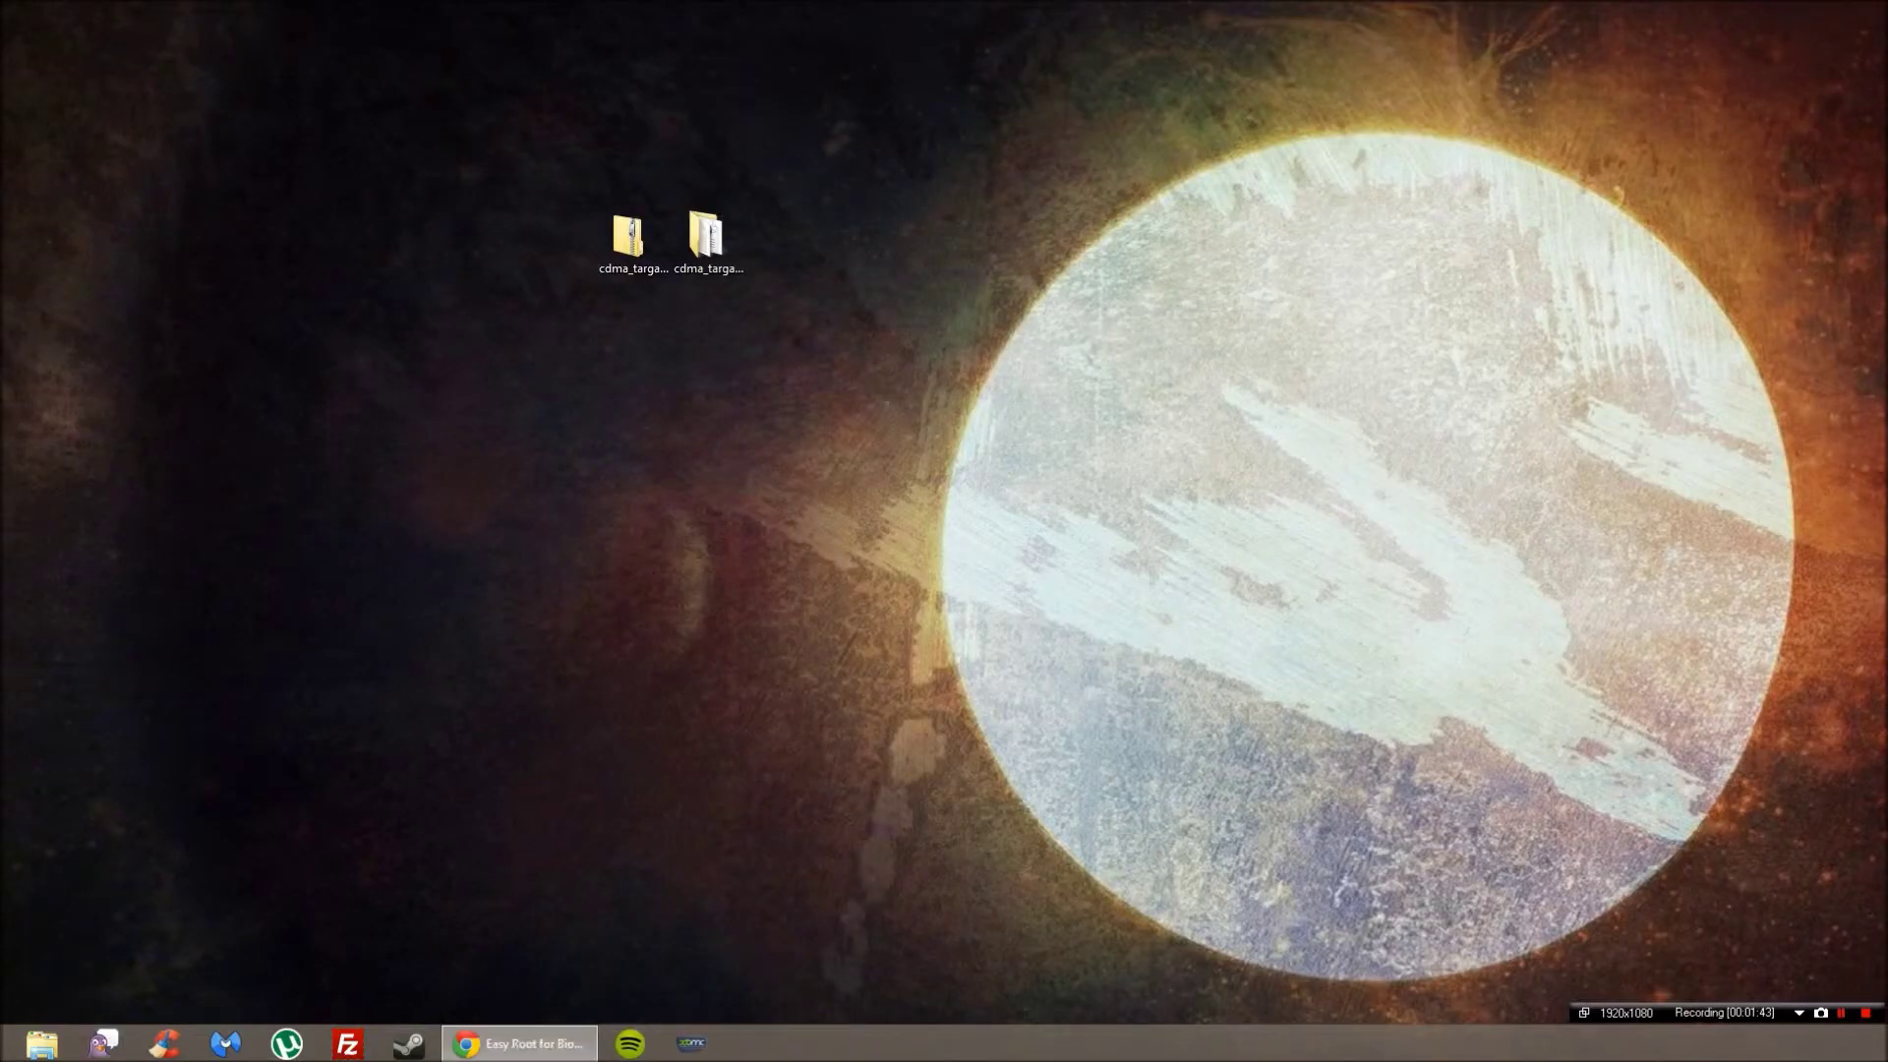
click(628, 241)
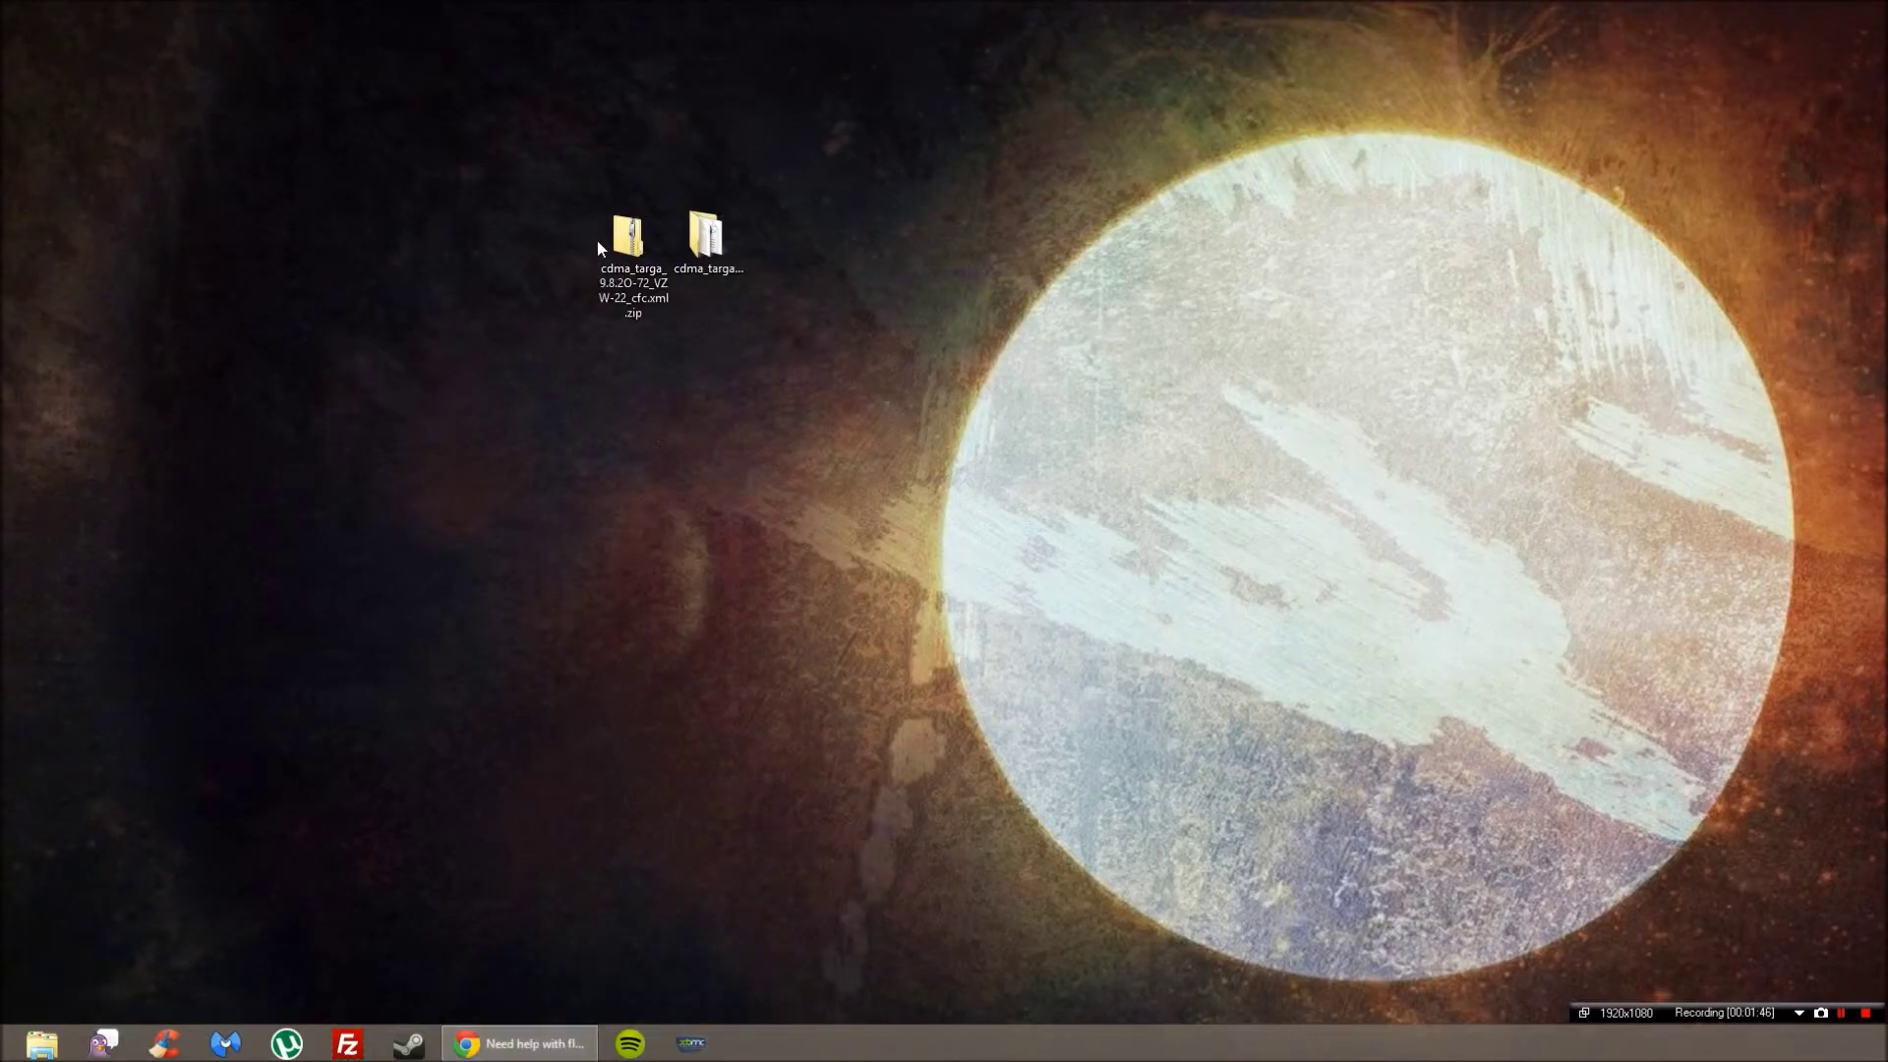
click(684, 238)
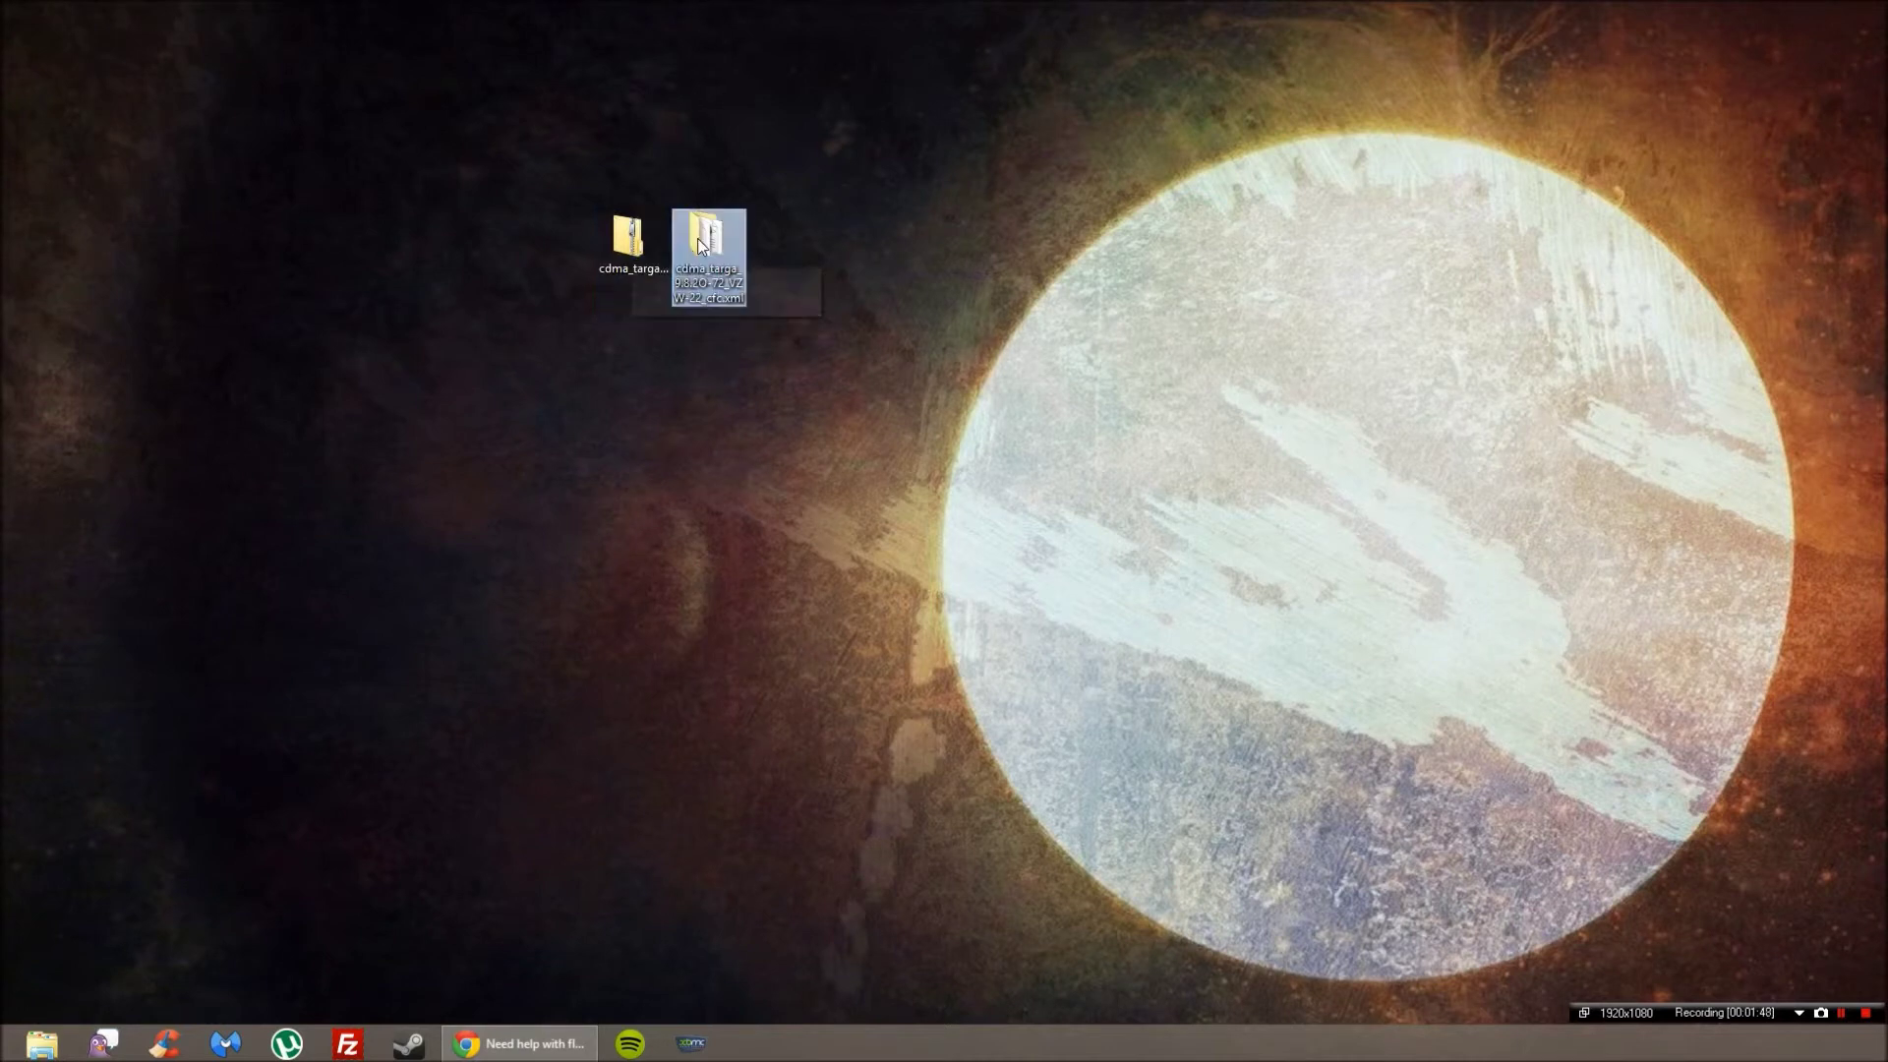
click(655, 244)
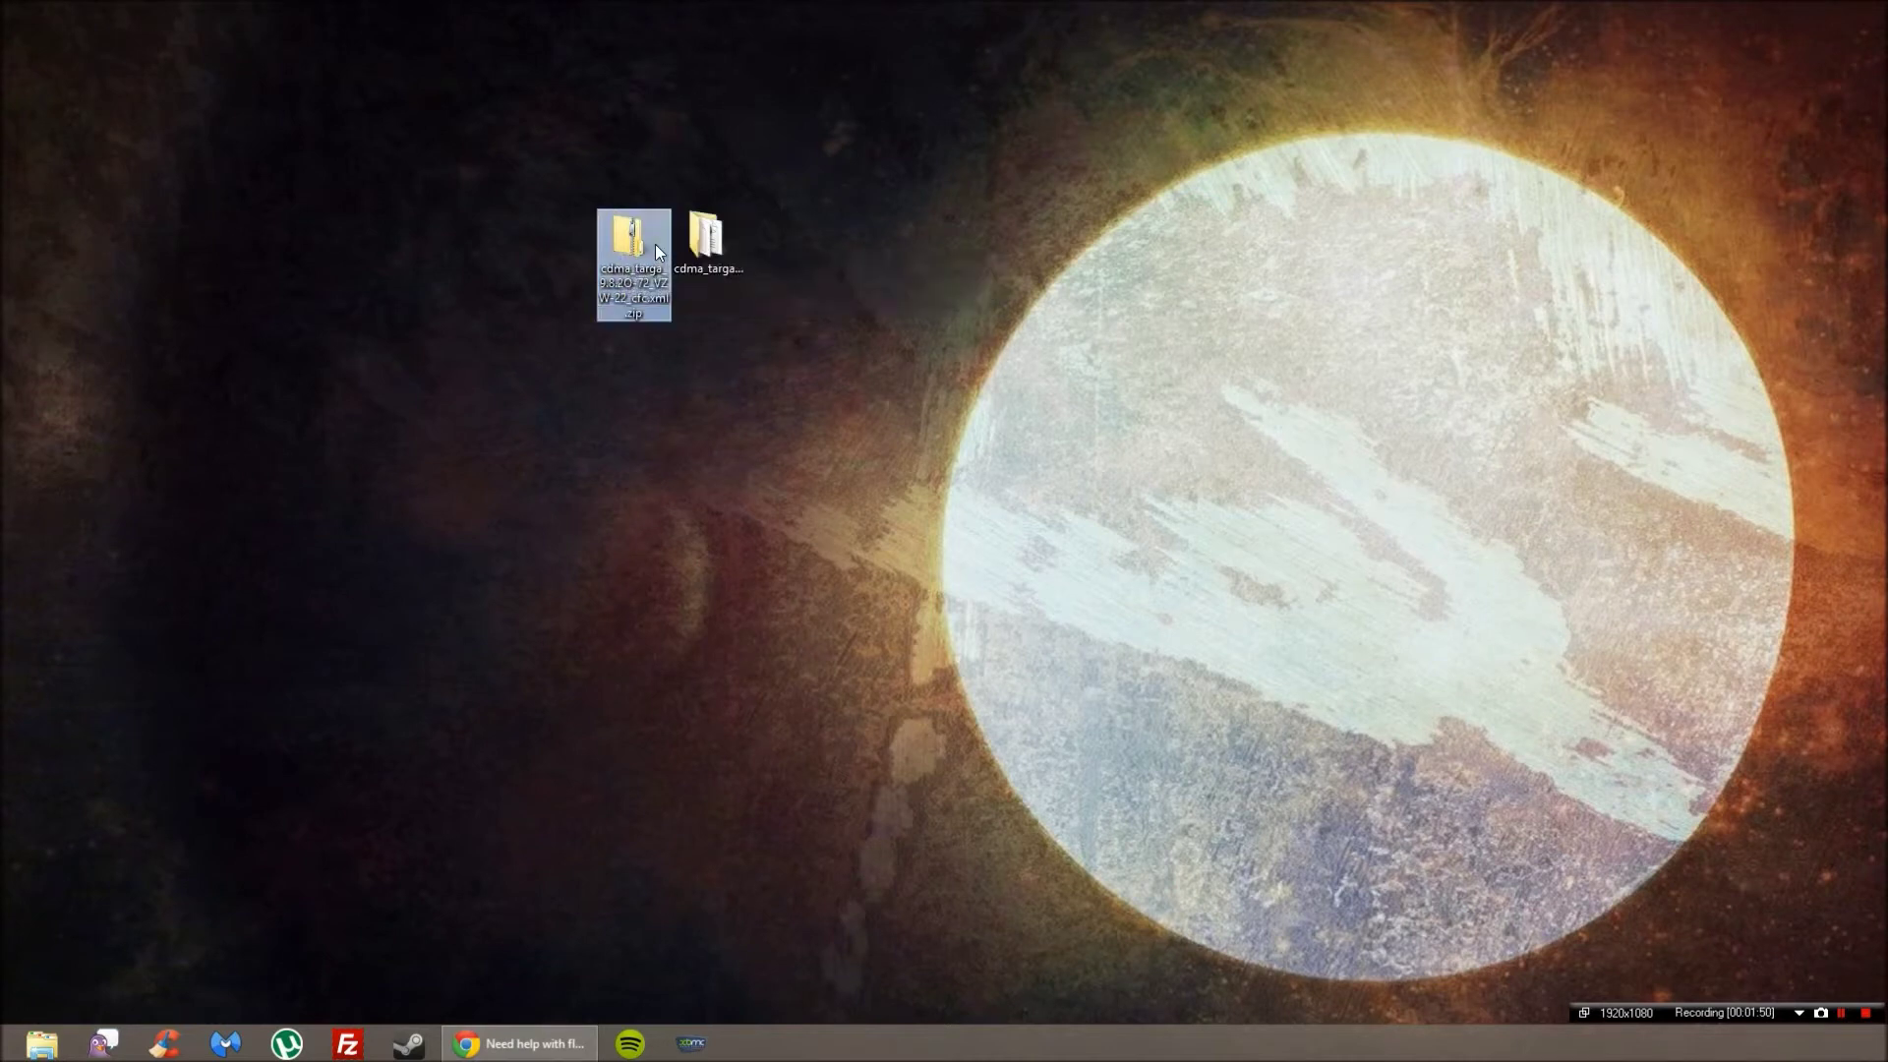
right_click(640, 248)
click(841, 140)
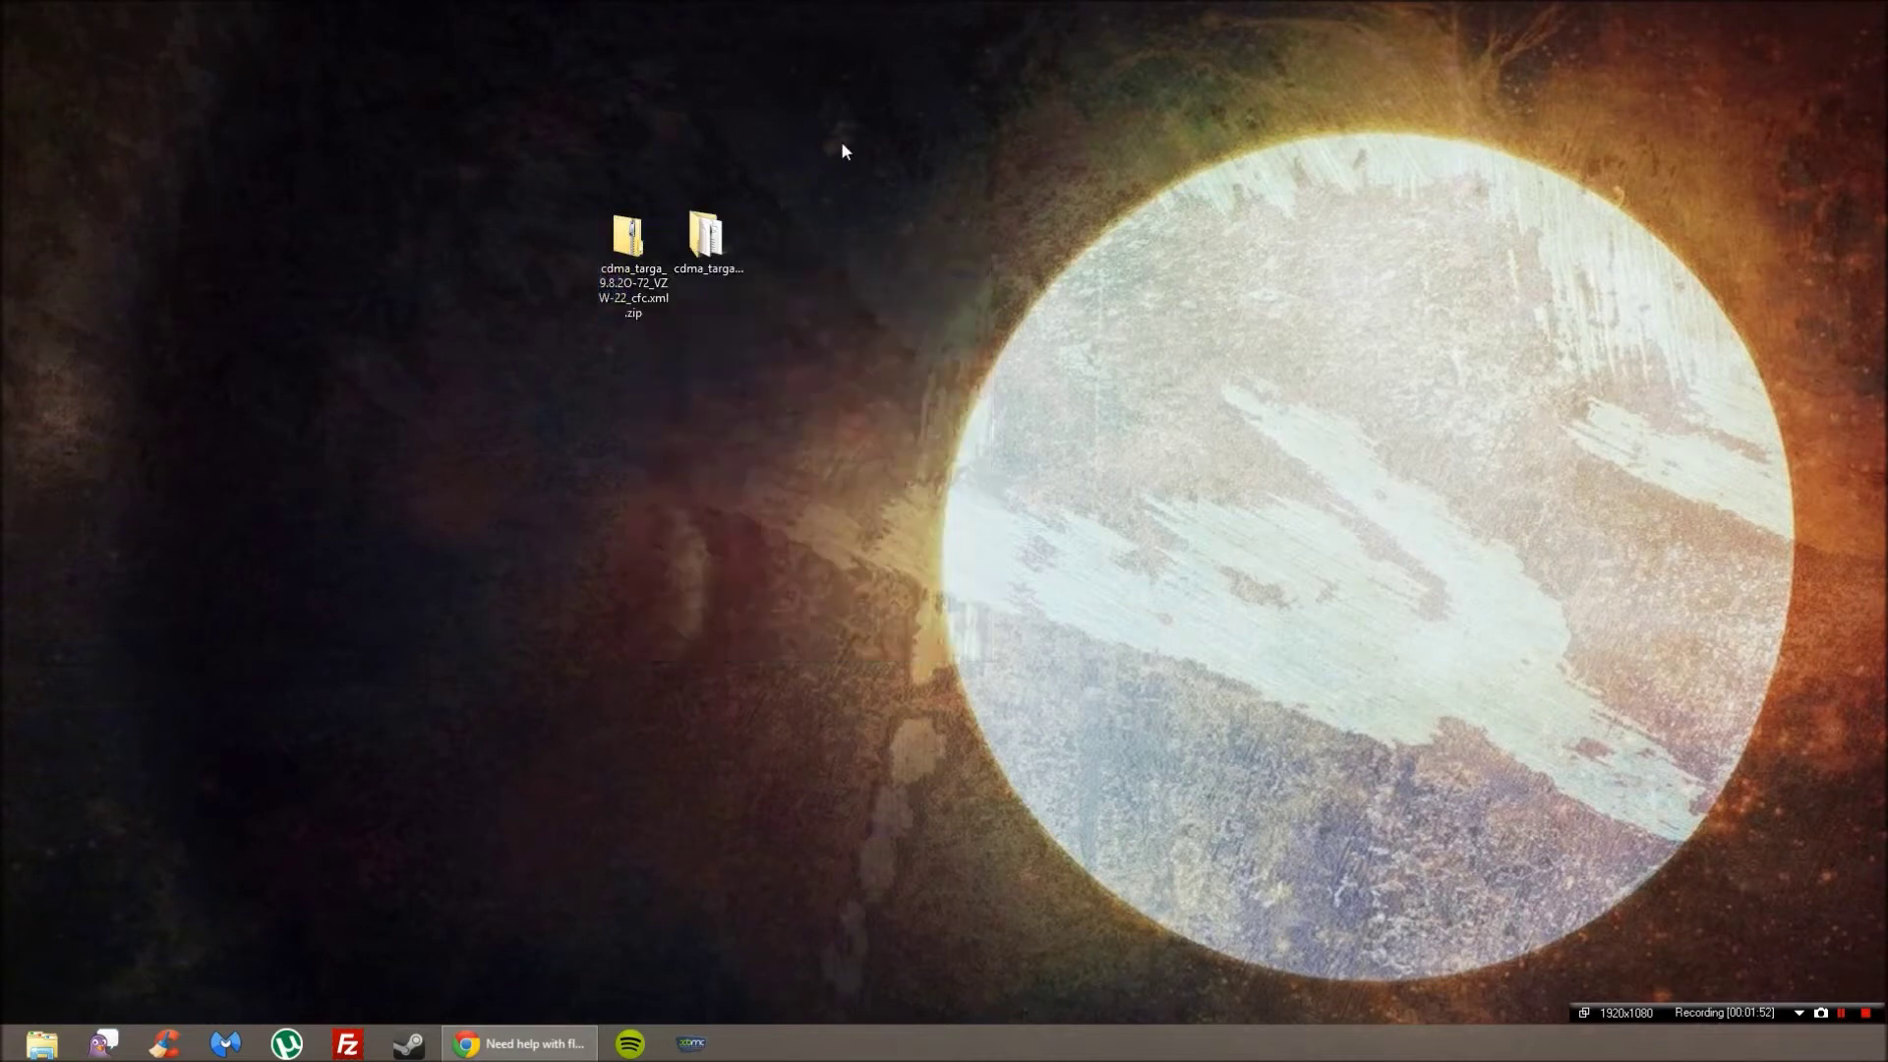
double_click(705, 237)
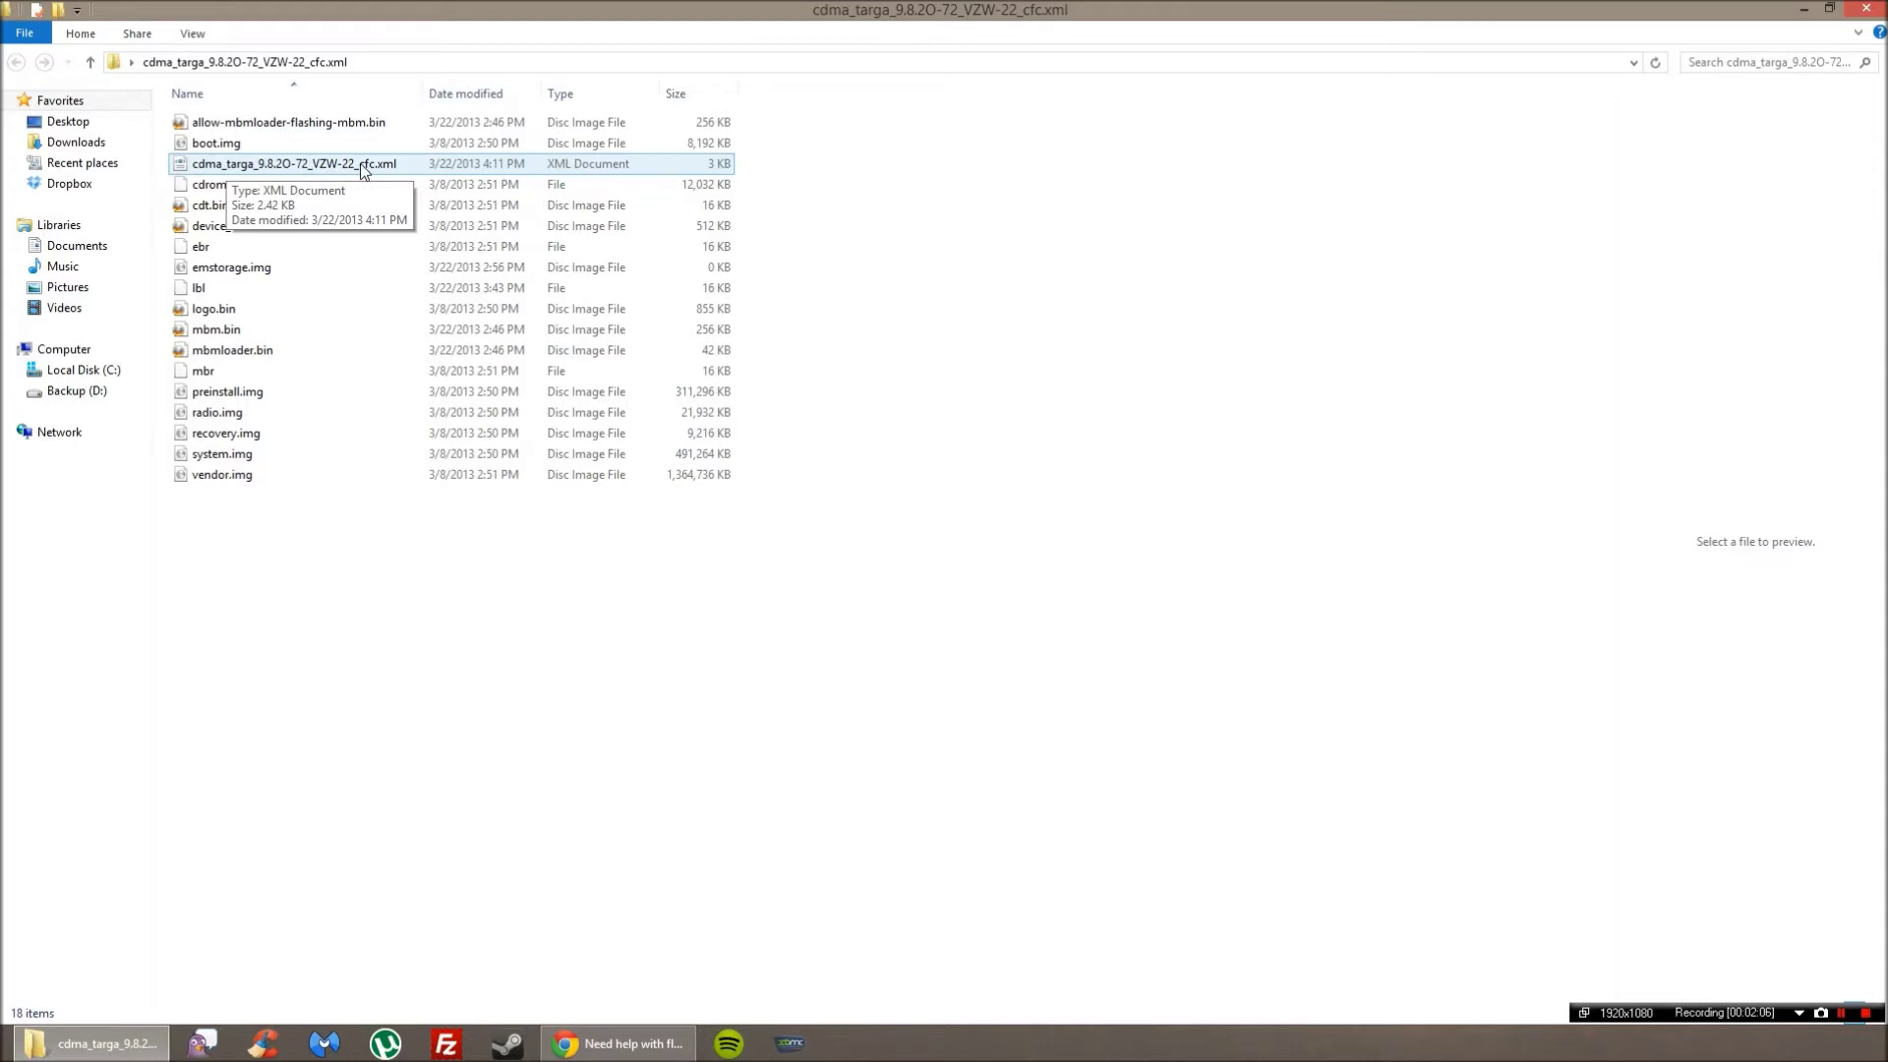
Open cdma_targa_9.8.2O-72_VZW-22_cfc.xml in Notepad++ from its Explorer context menu.
right_click(363, 170)
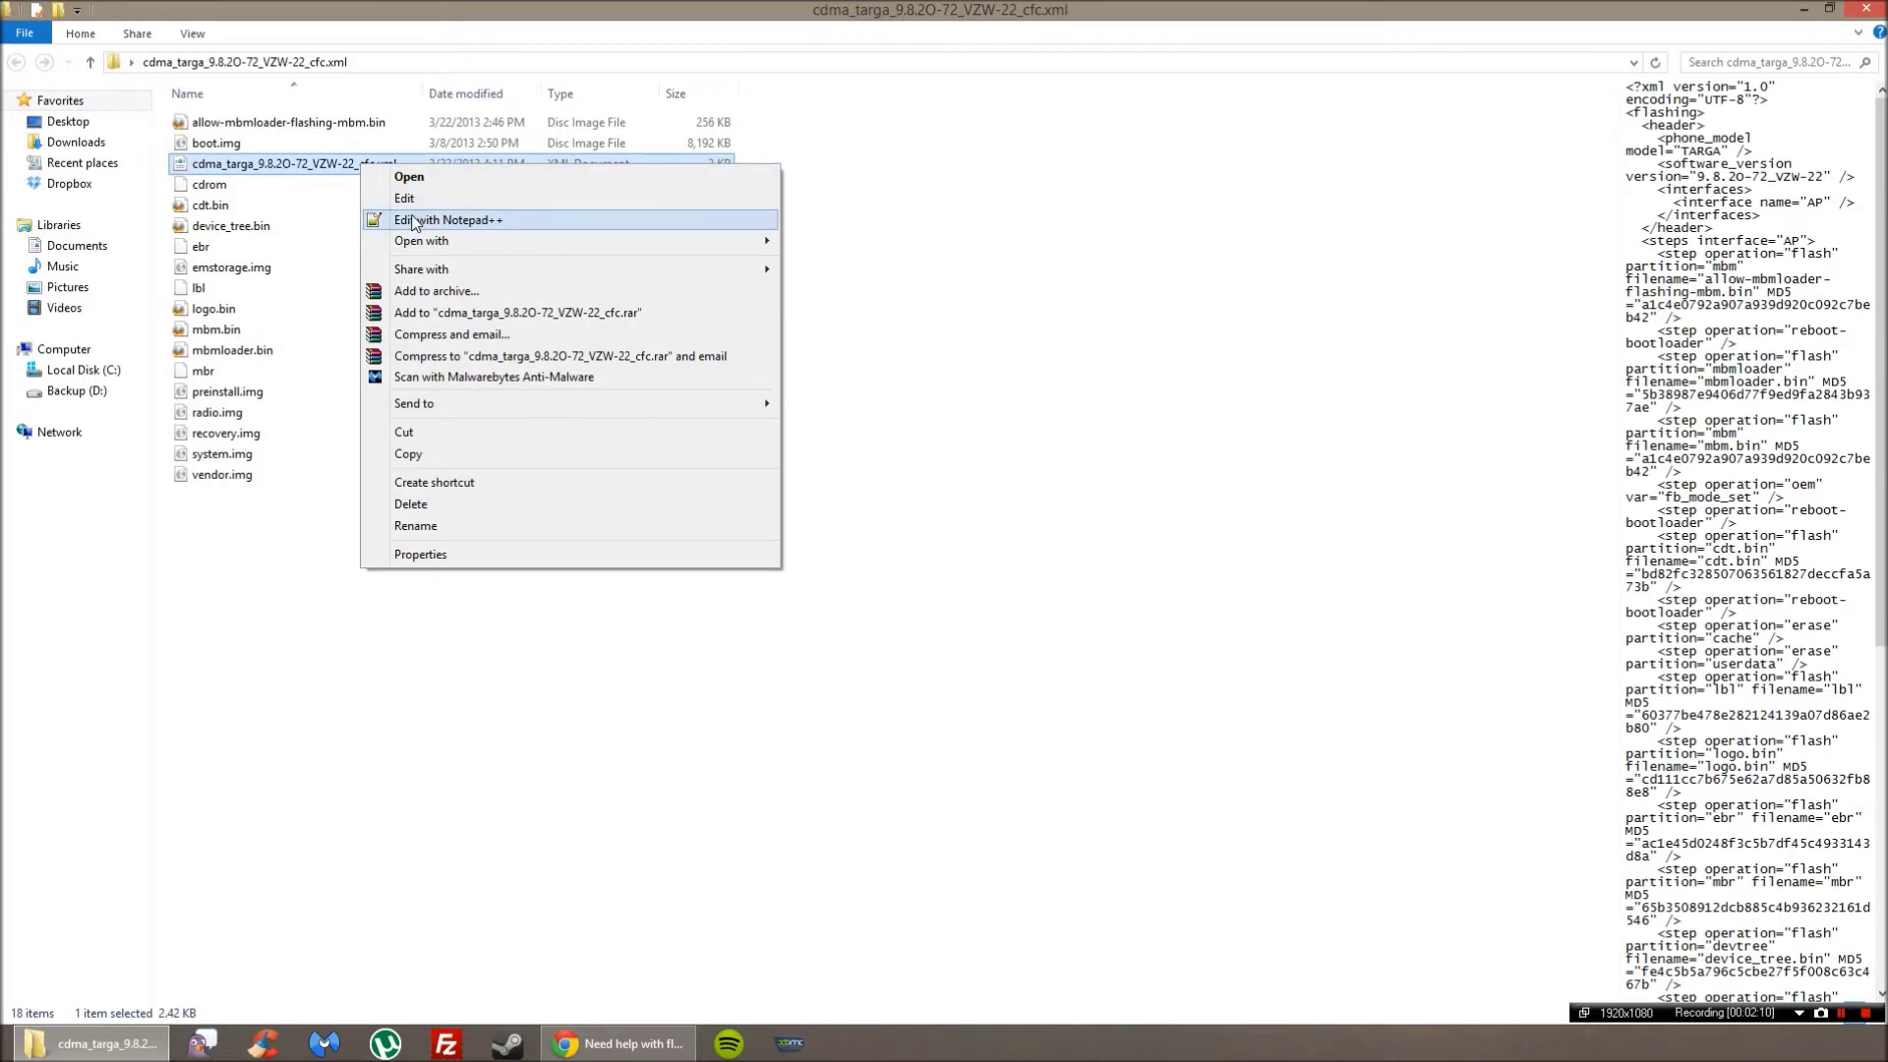
click(413, 221)
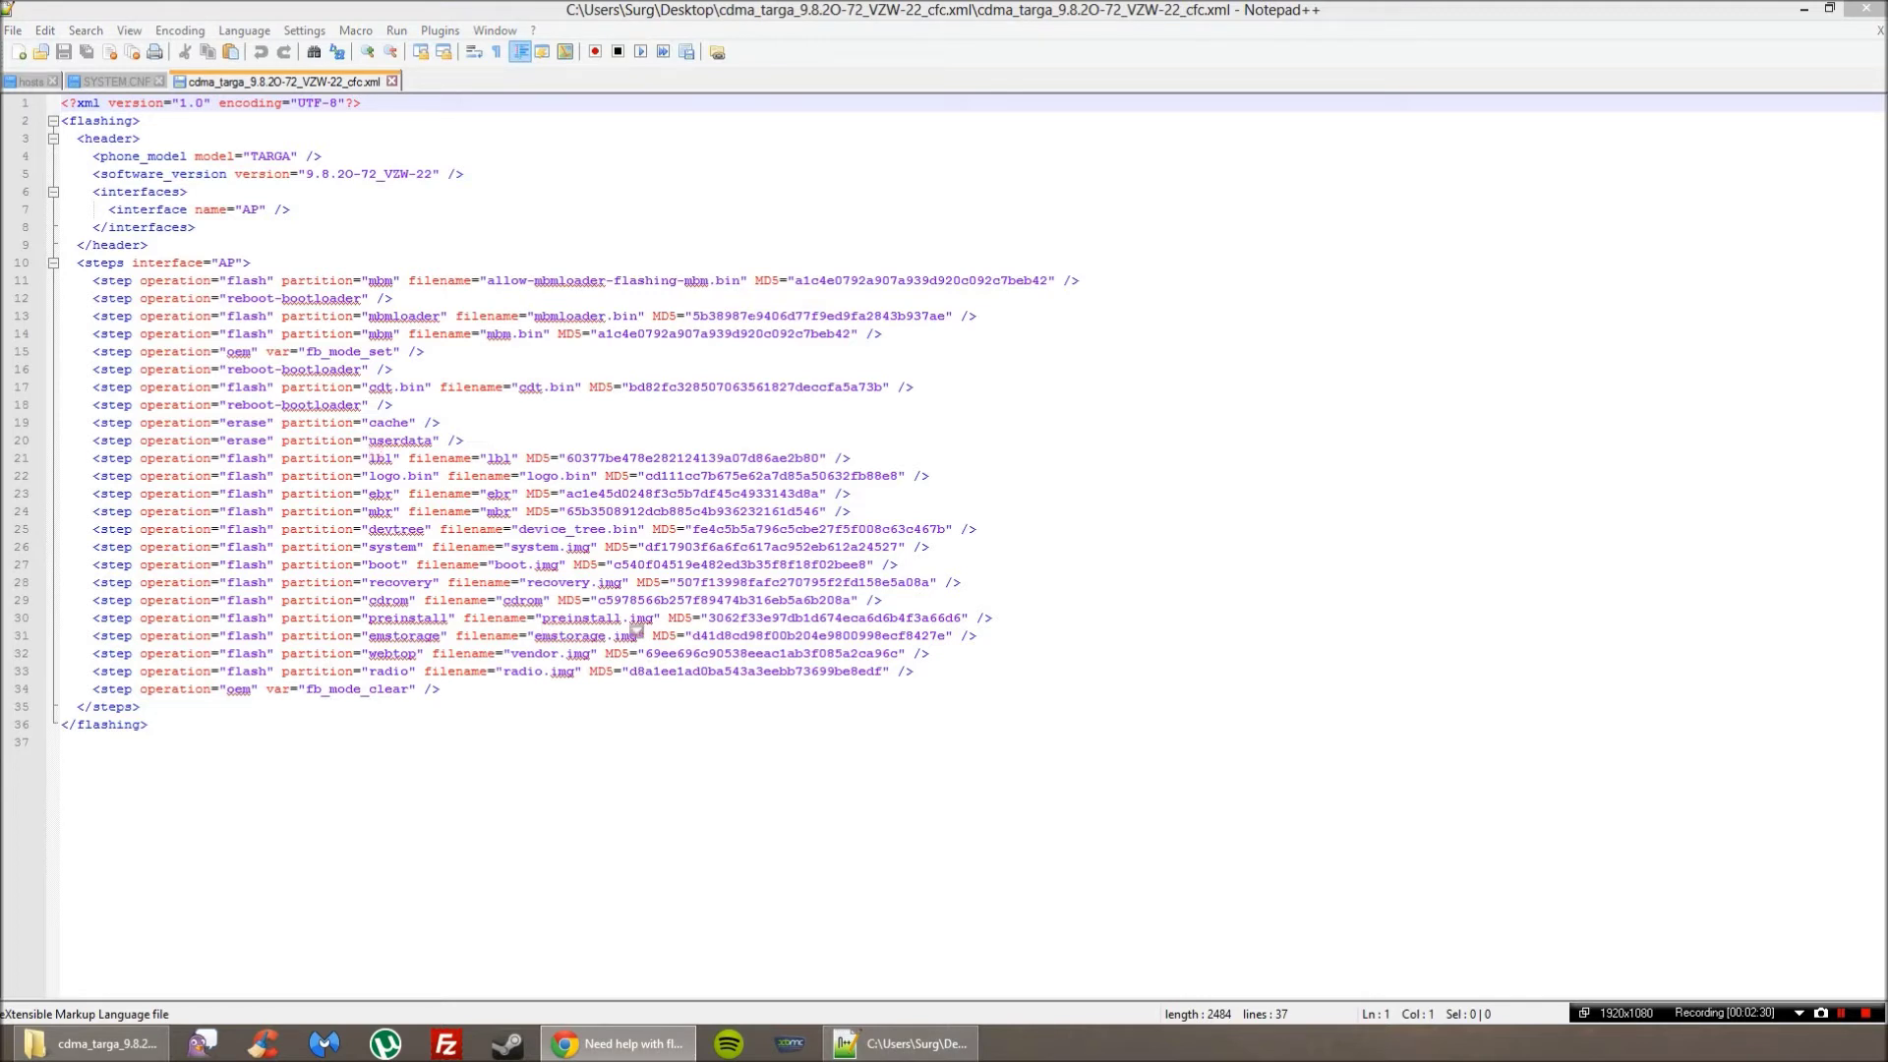
Search the XML for the first oem step, shortening the search text to the oem step opening.
click(590, 210)
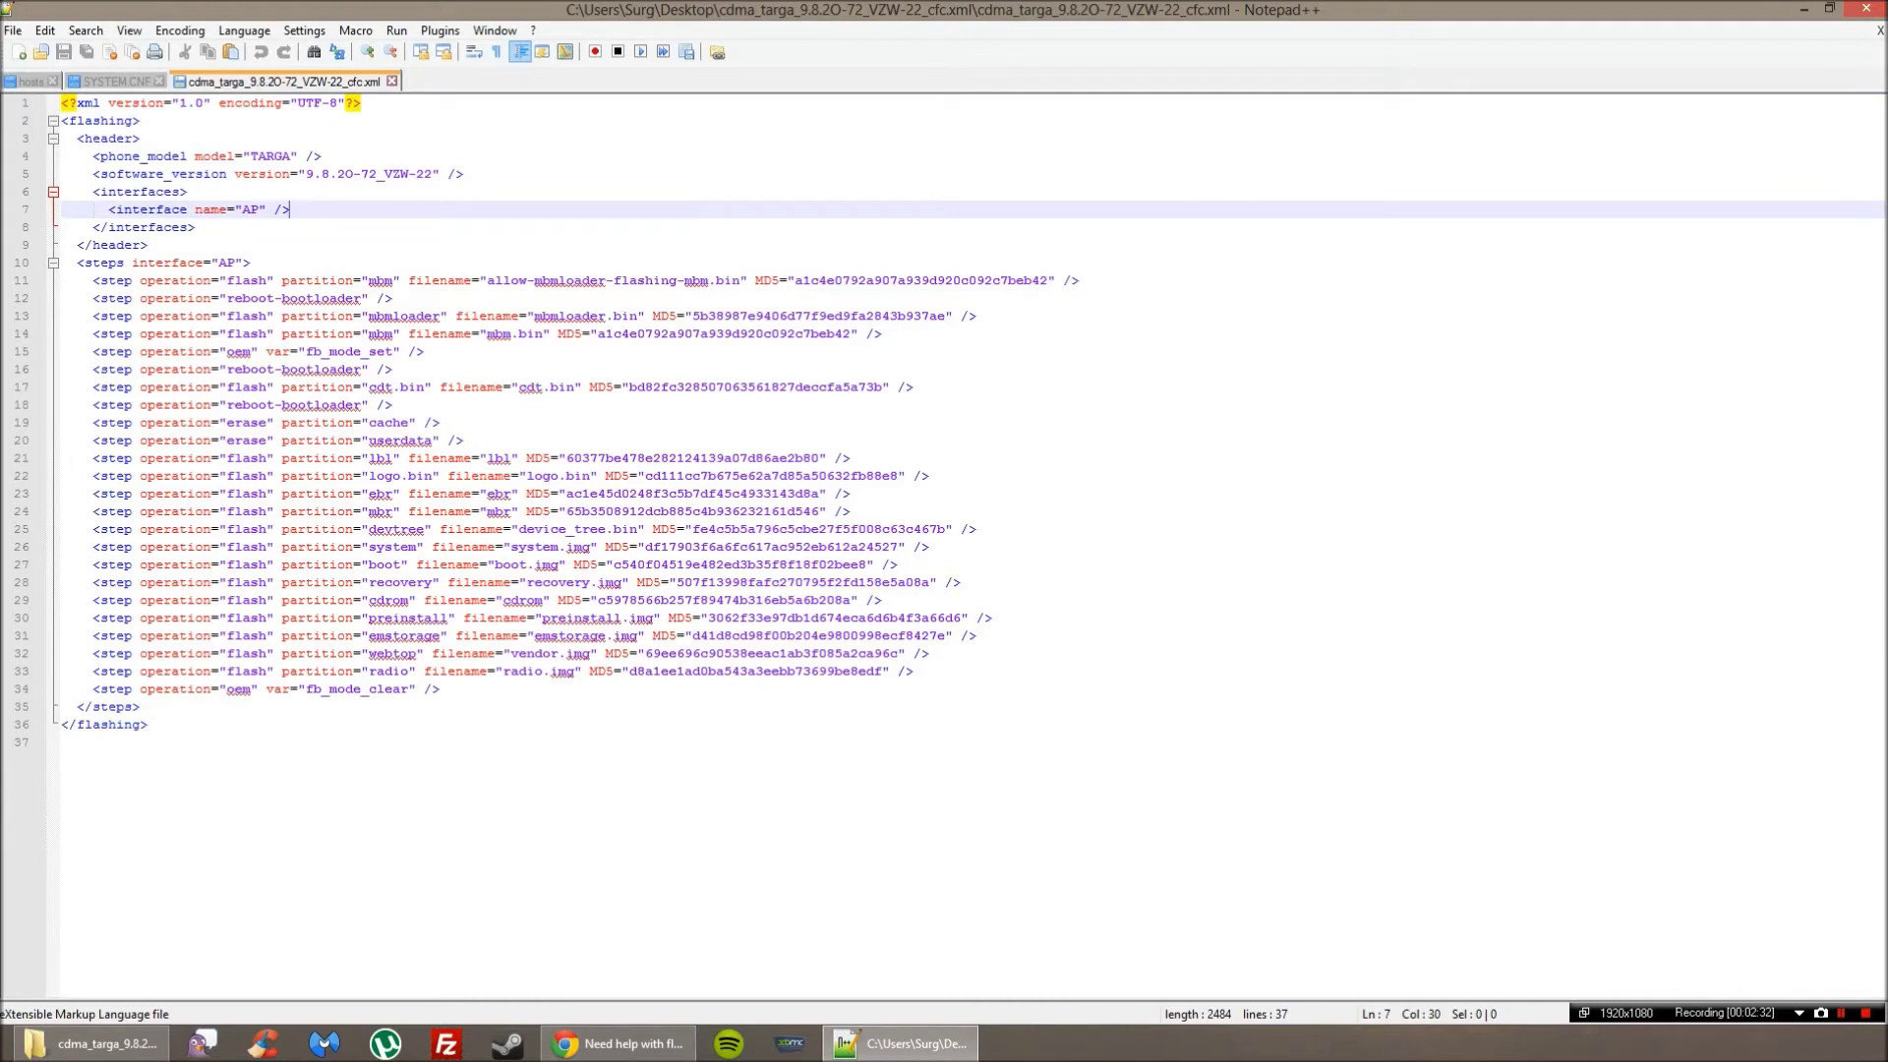
key(ctrl+f)
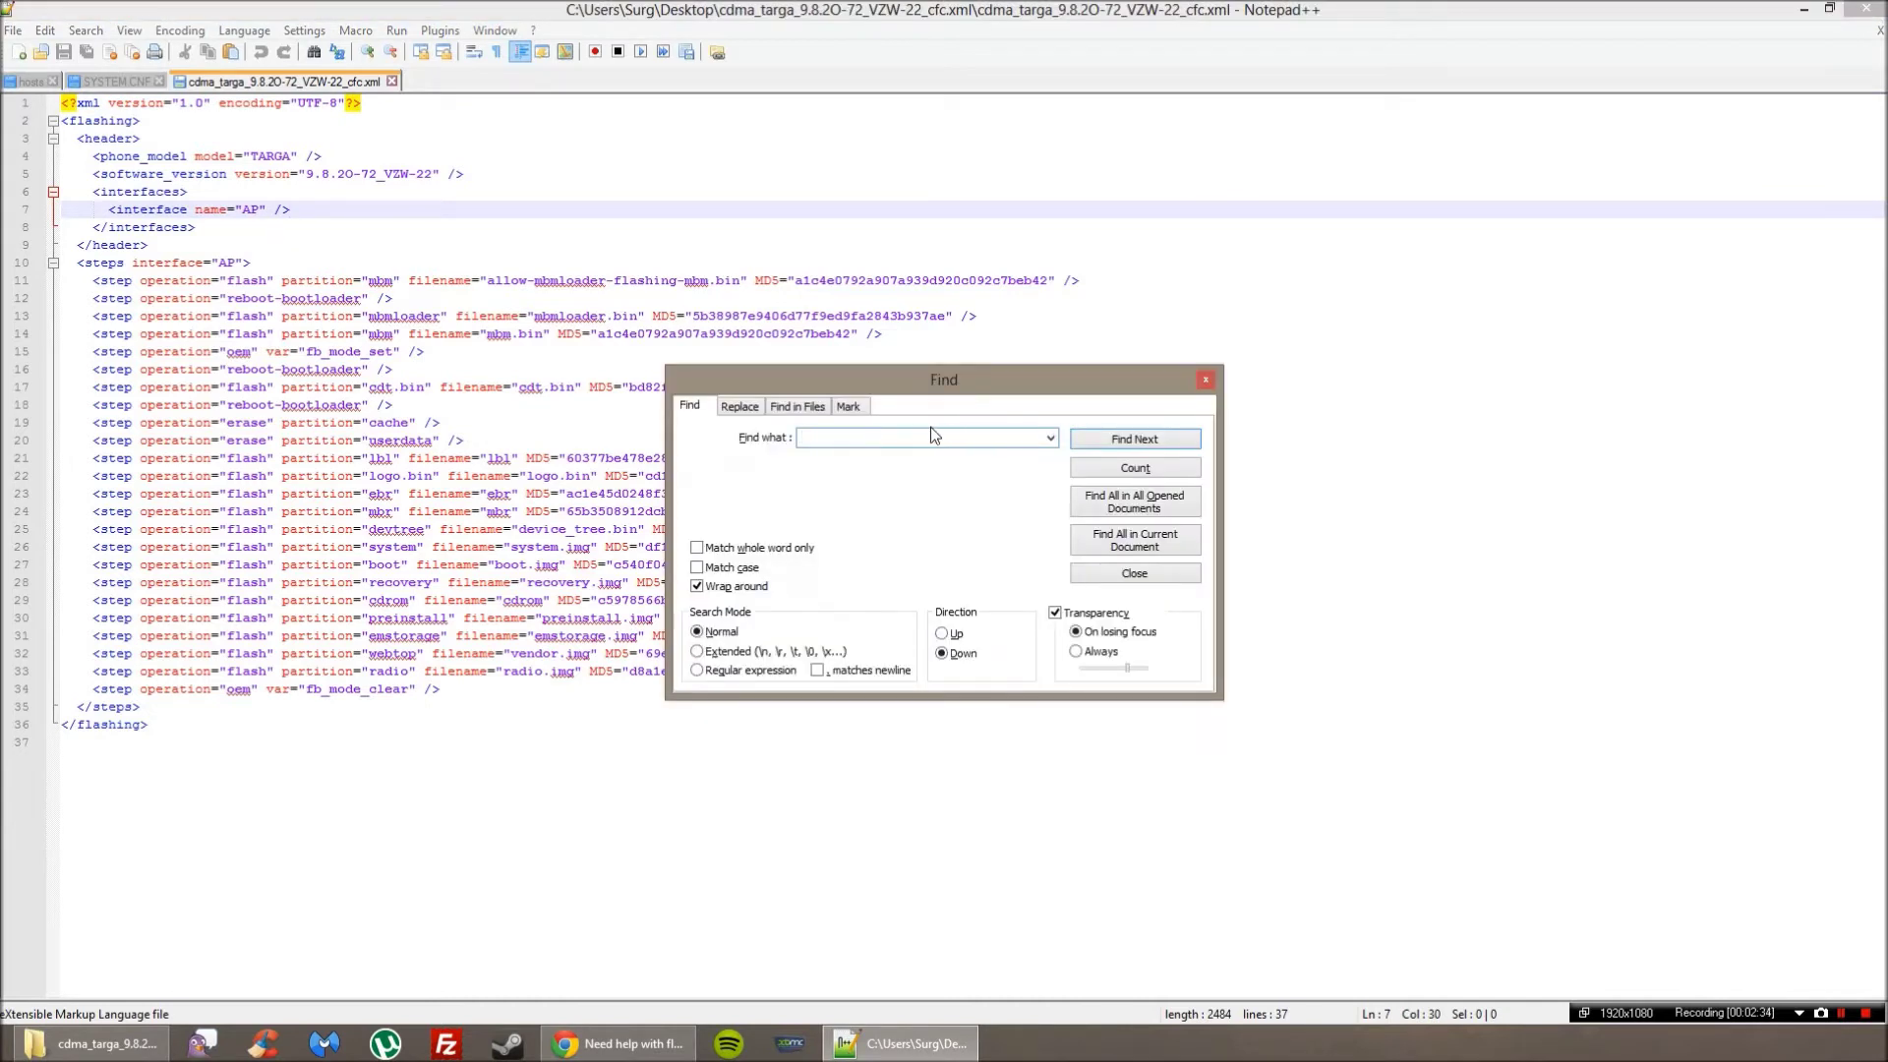
text(<step operation="oem" var="fb_mode_set" />)
click(1145, 439)
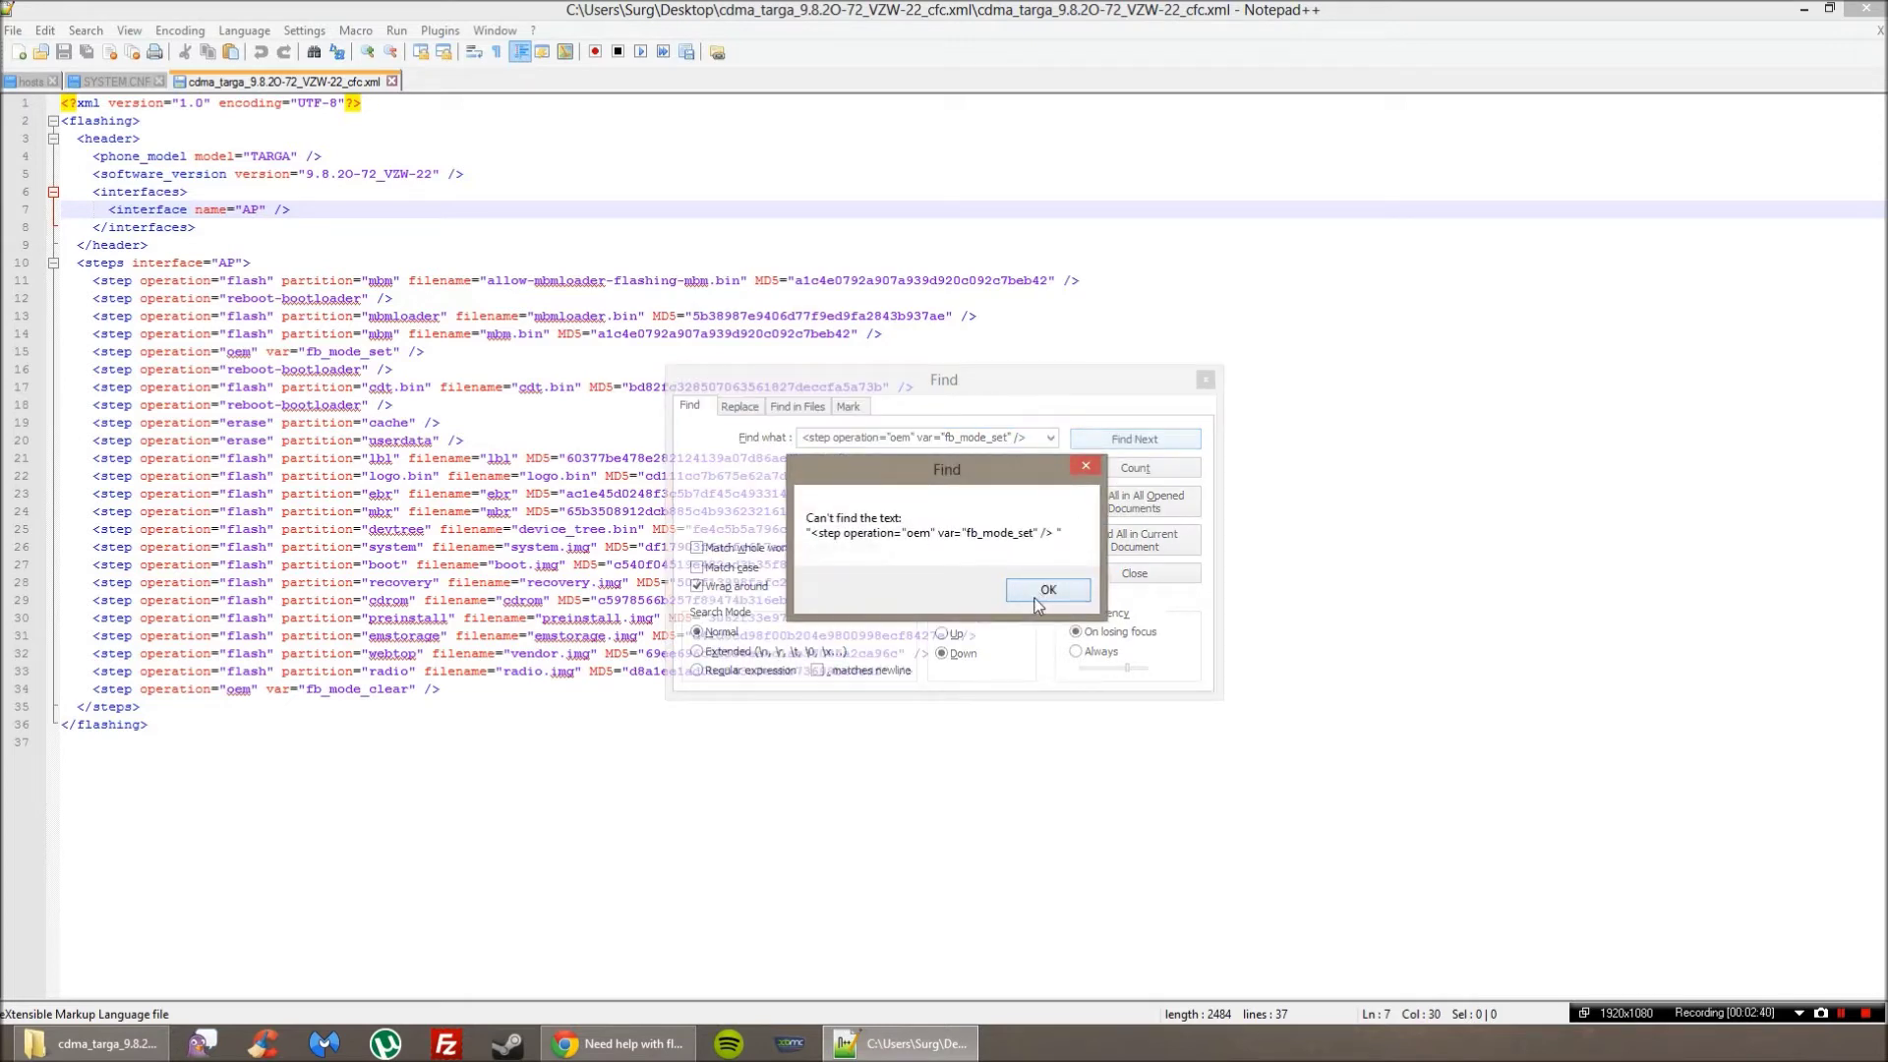
click(1045, 591)
click(867, 437)
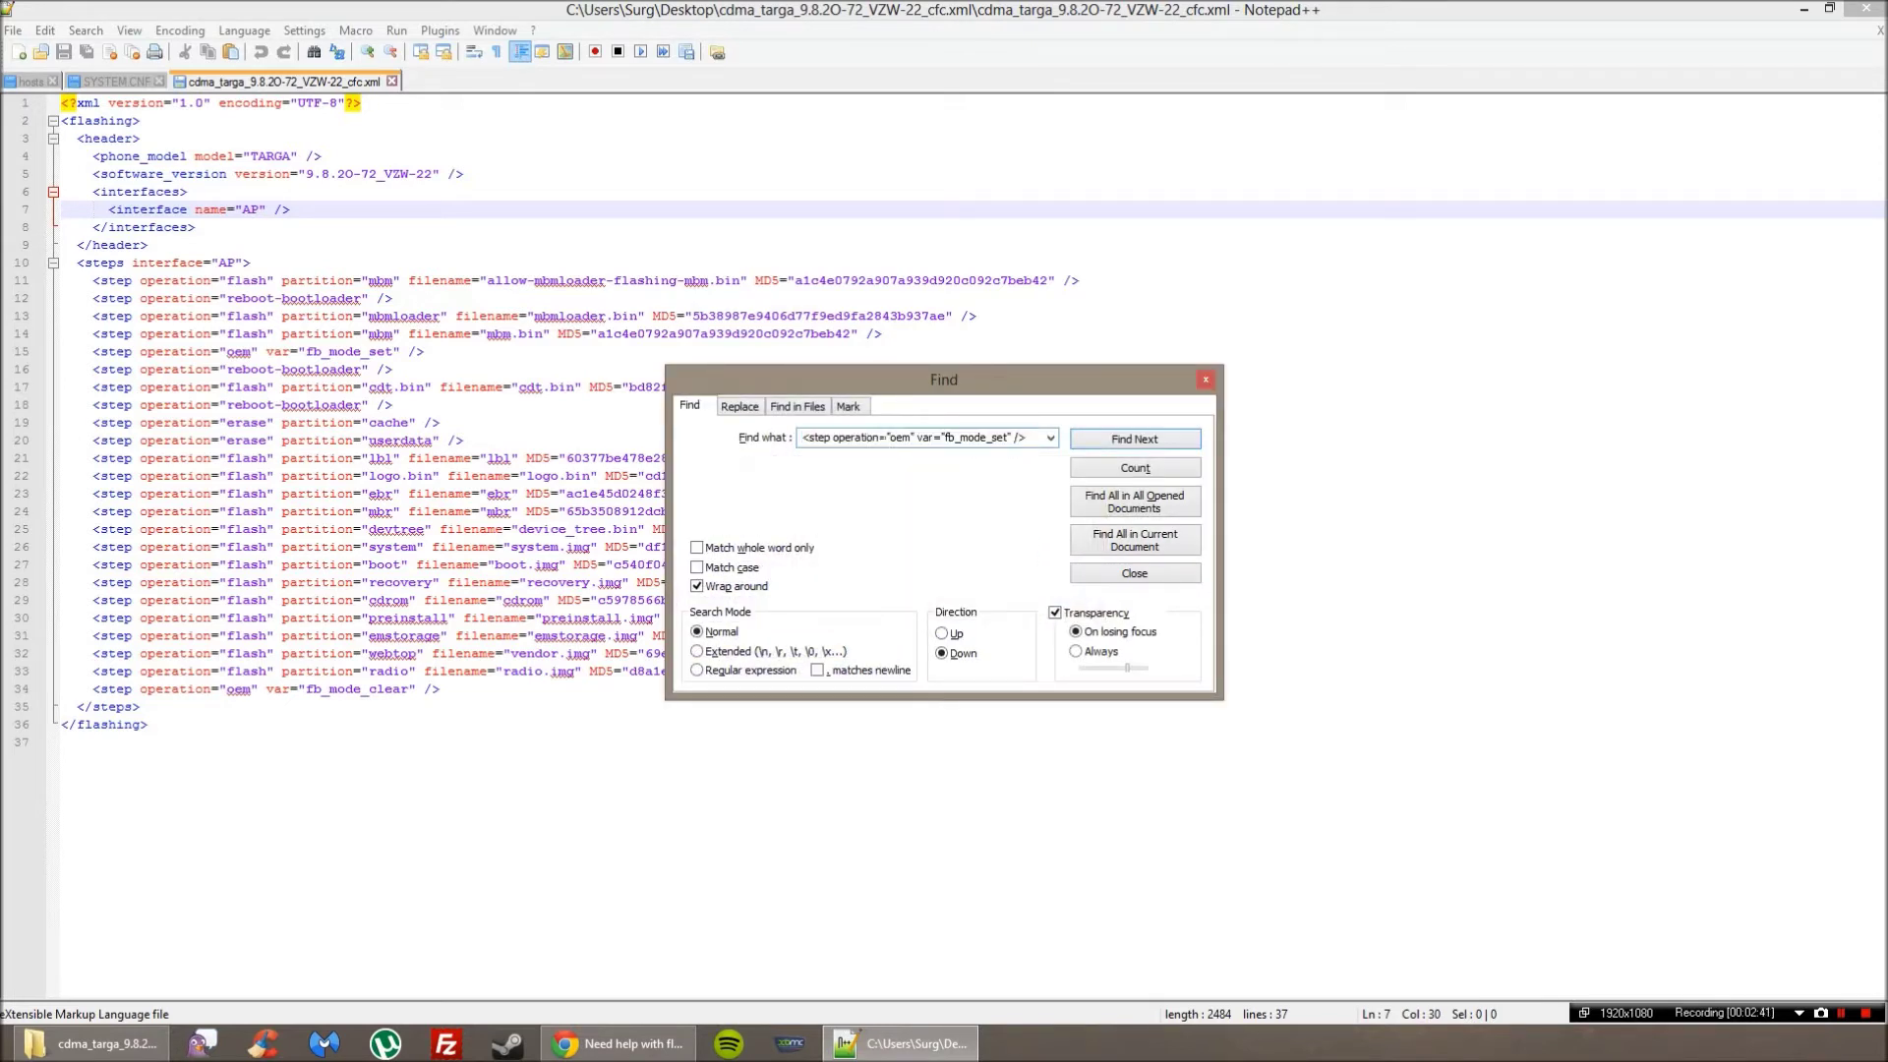
drag(876, 437, 1033, 438)
key(BackSpace)
key(ctrl+z)
drag(915, 436, 1033, 438)
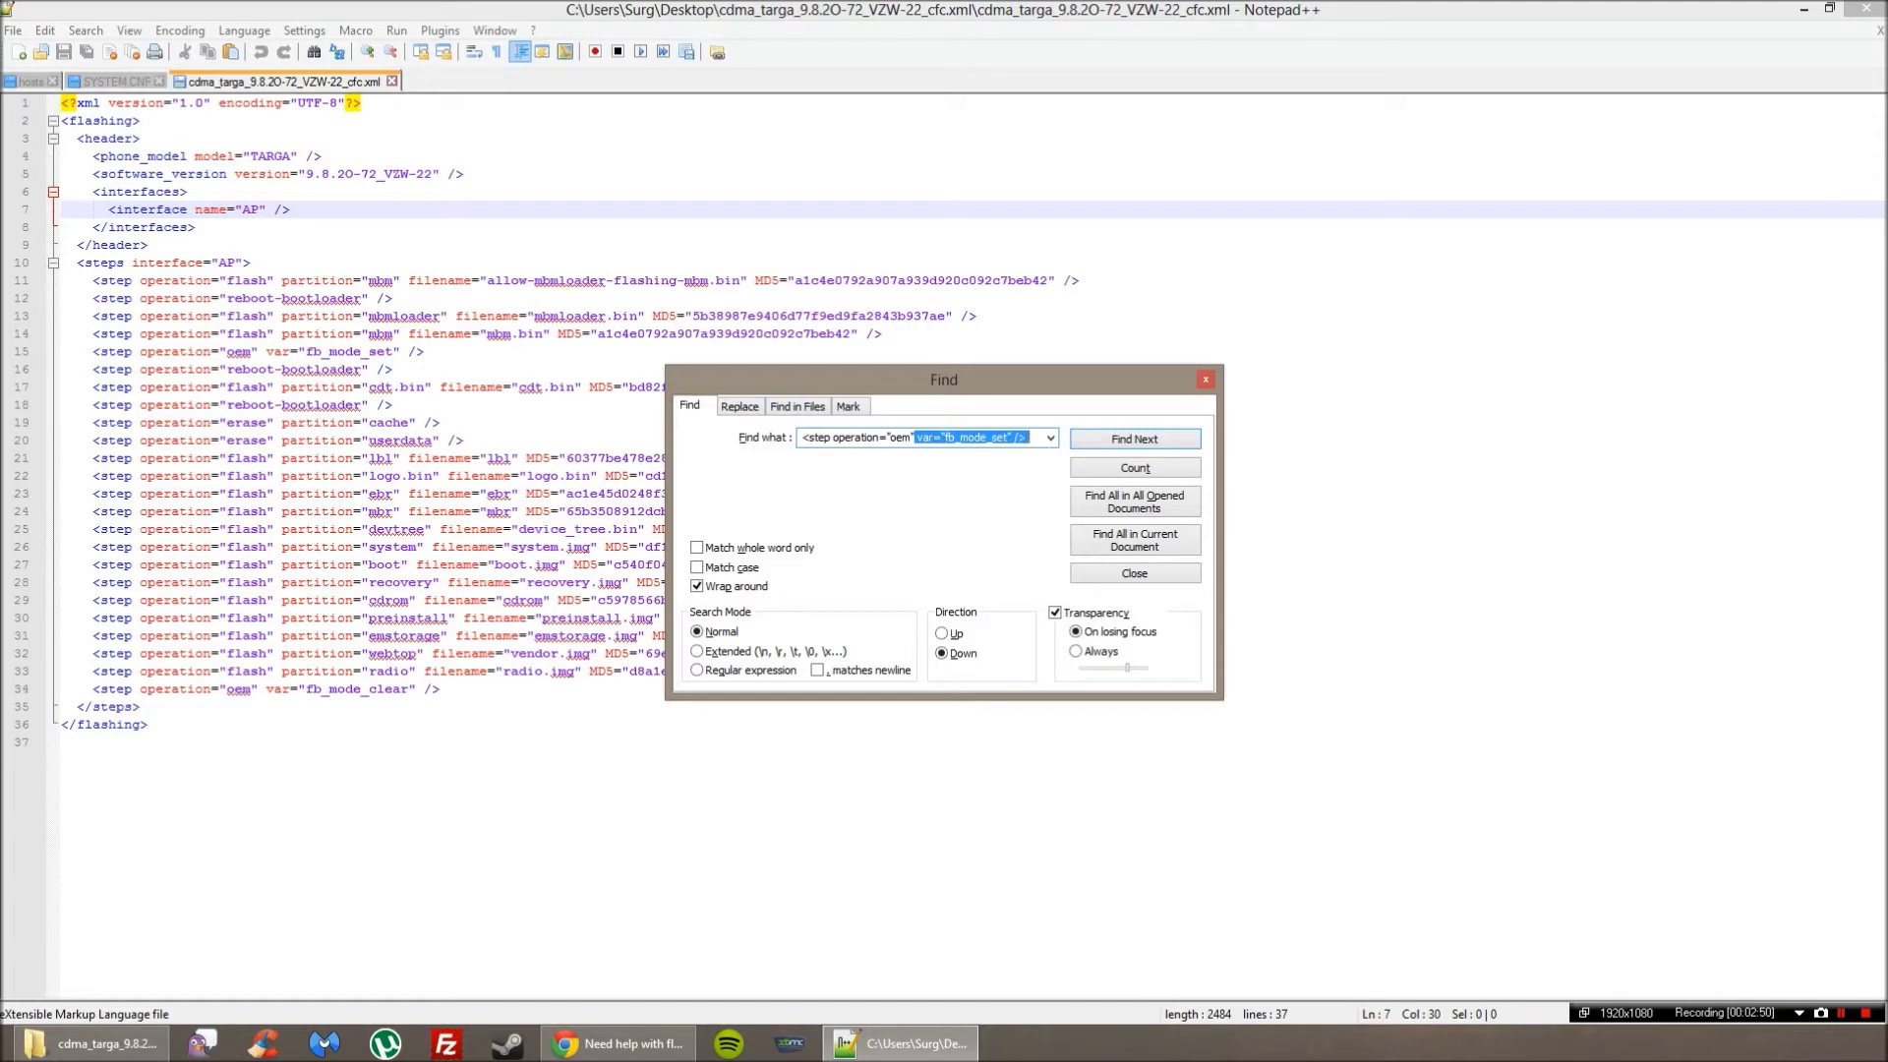
key(BackSpace)
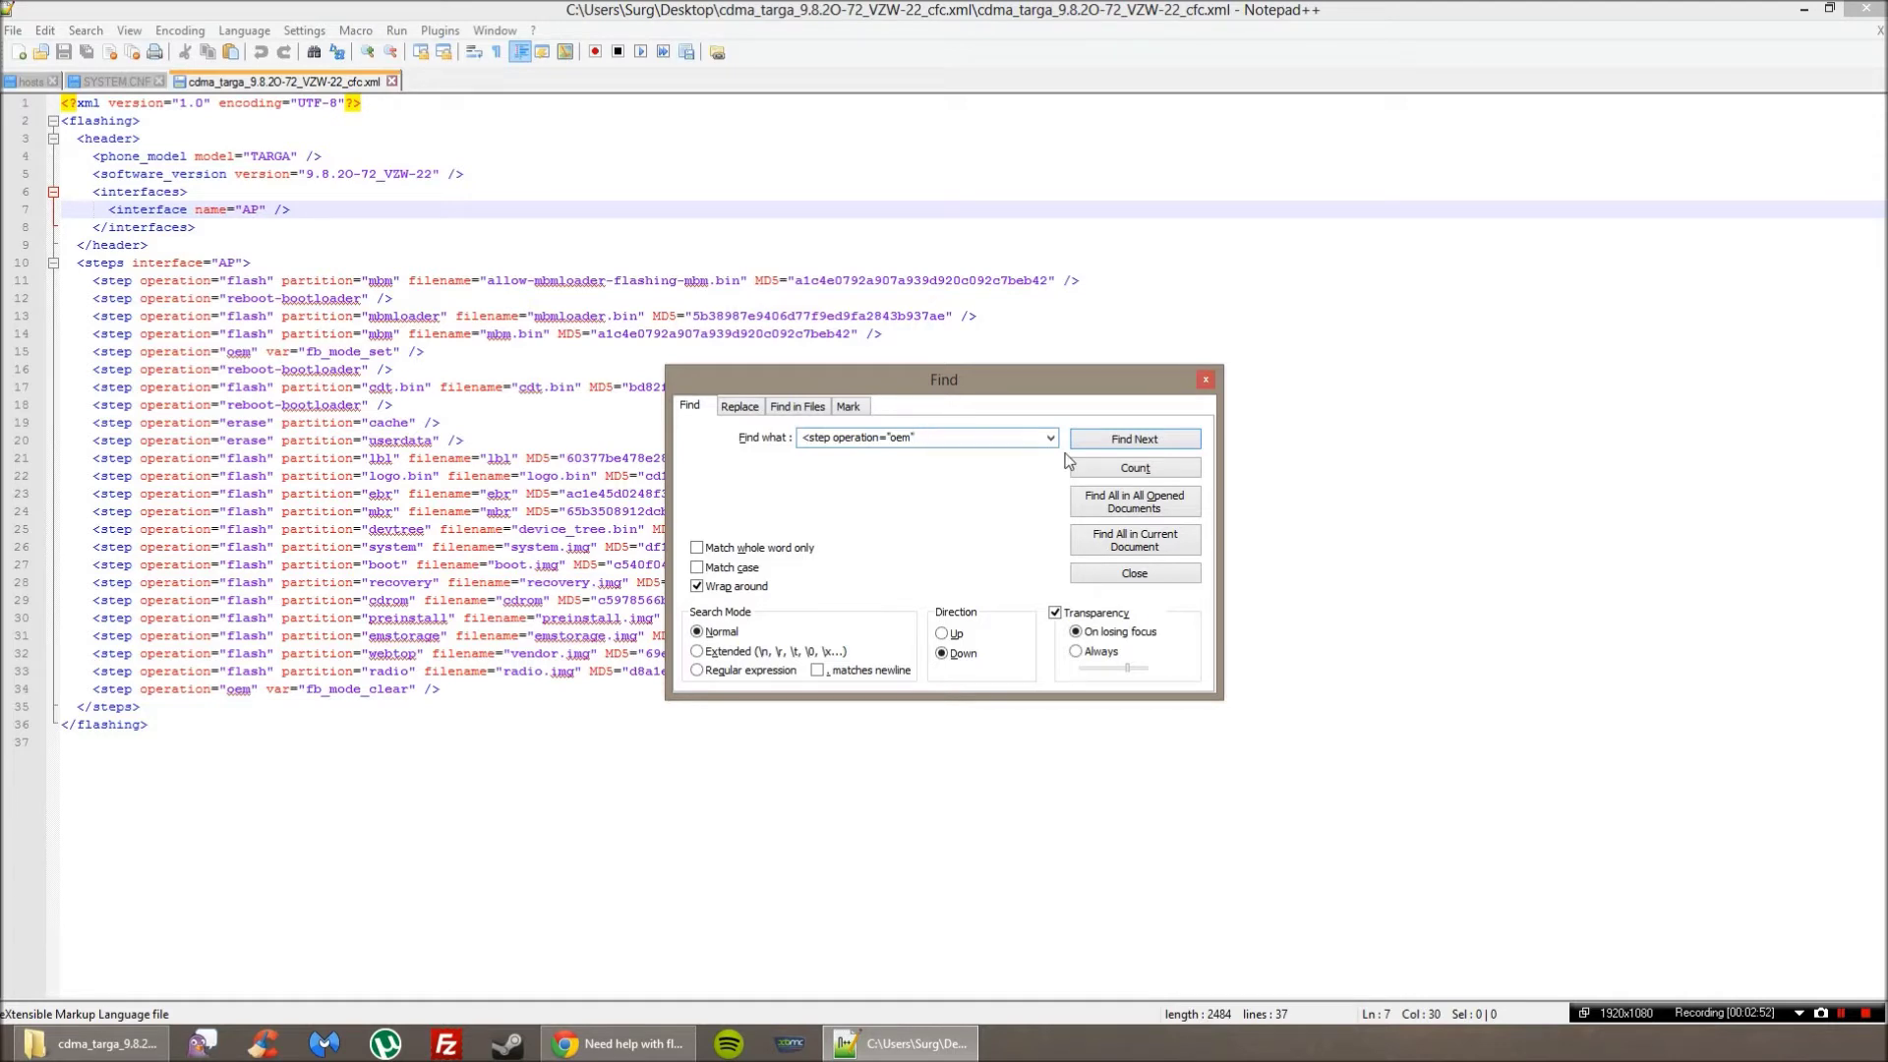
click(1174, 440)
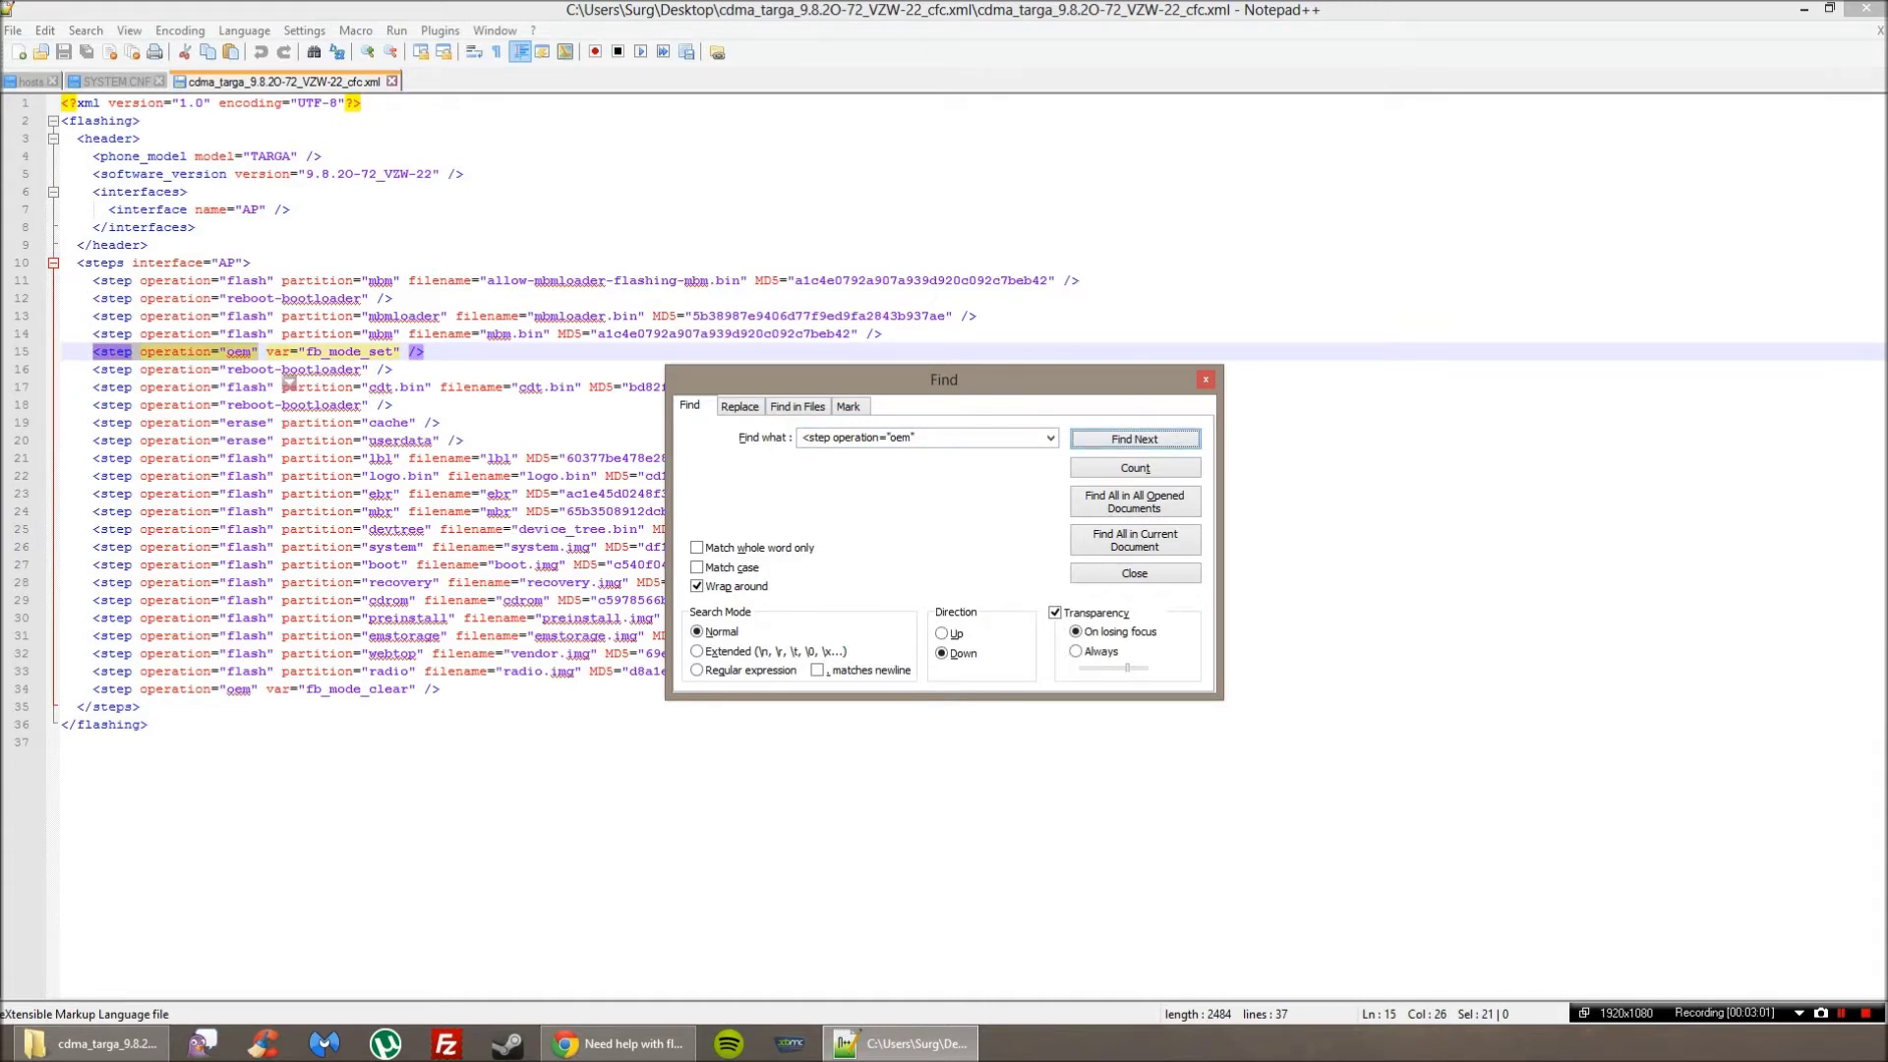
Delete the oem fb_mode_set step on line 15 and its leftover empty line.
drag(424, 352, 94, 352)
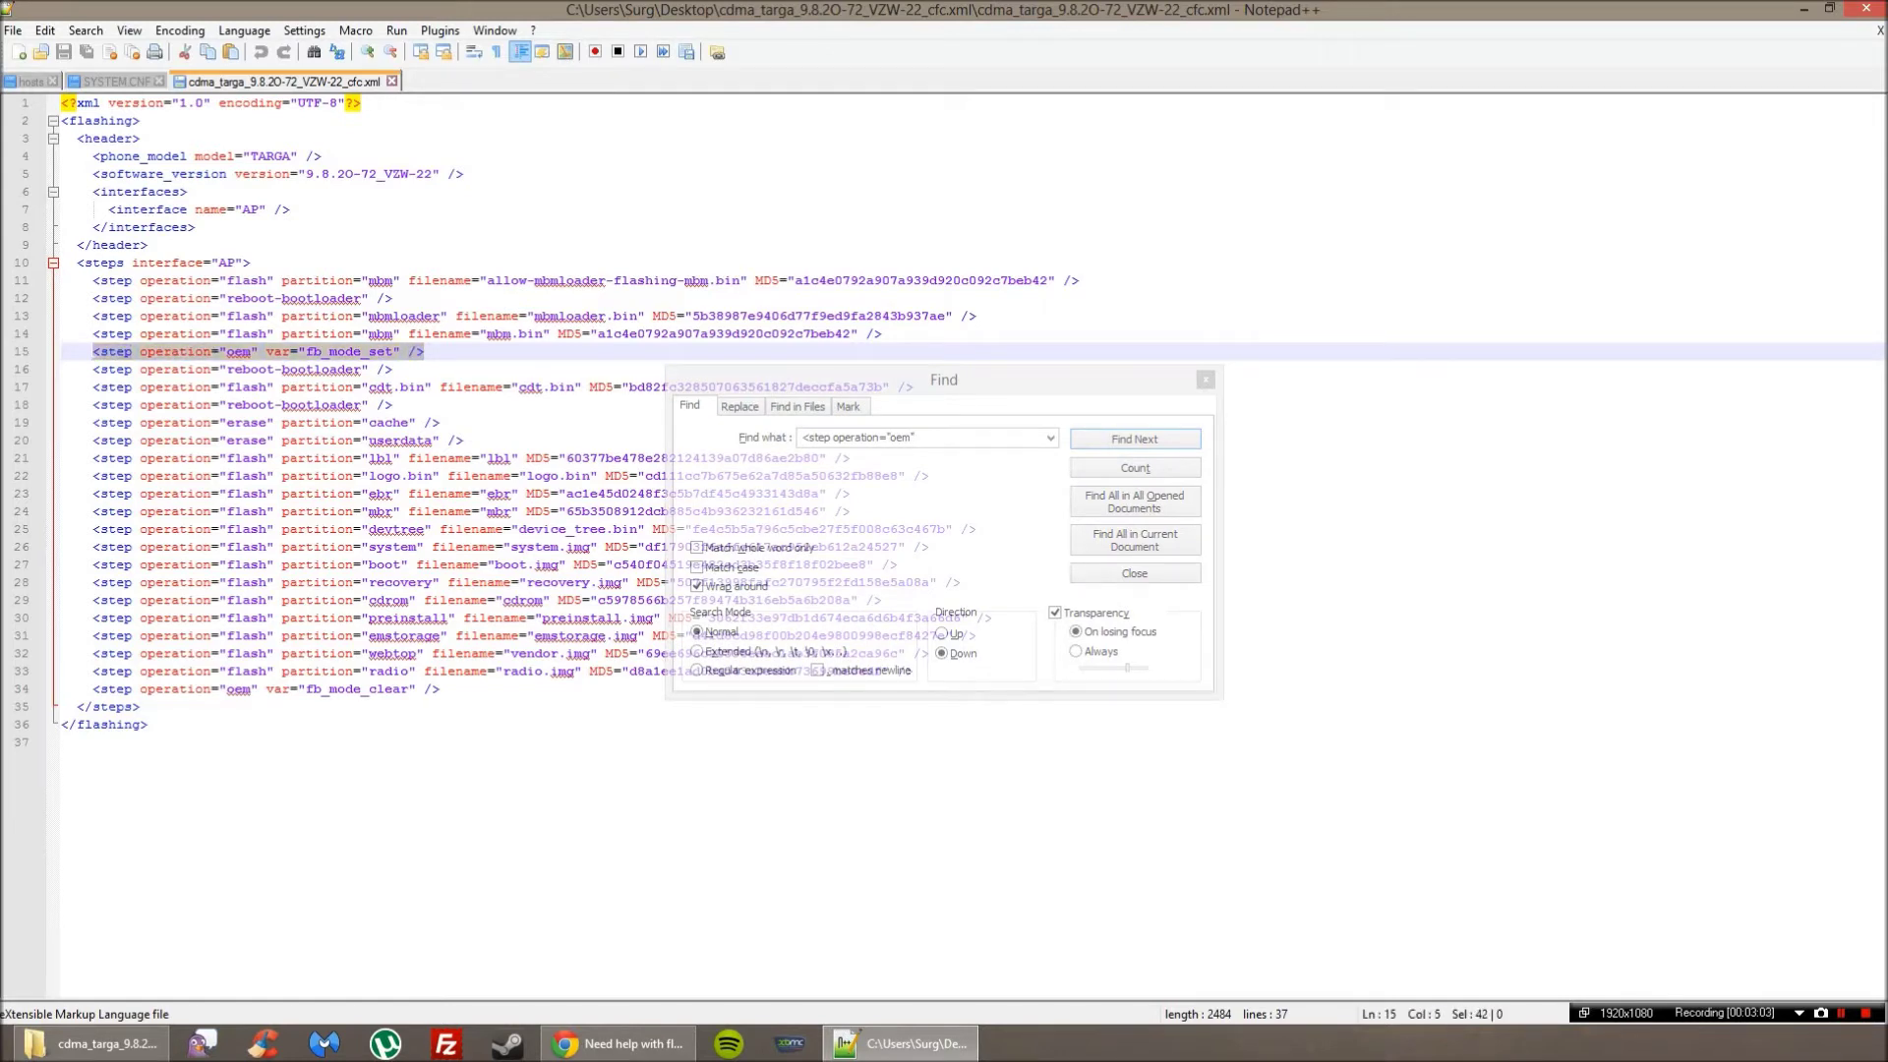
key(Delete)
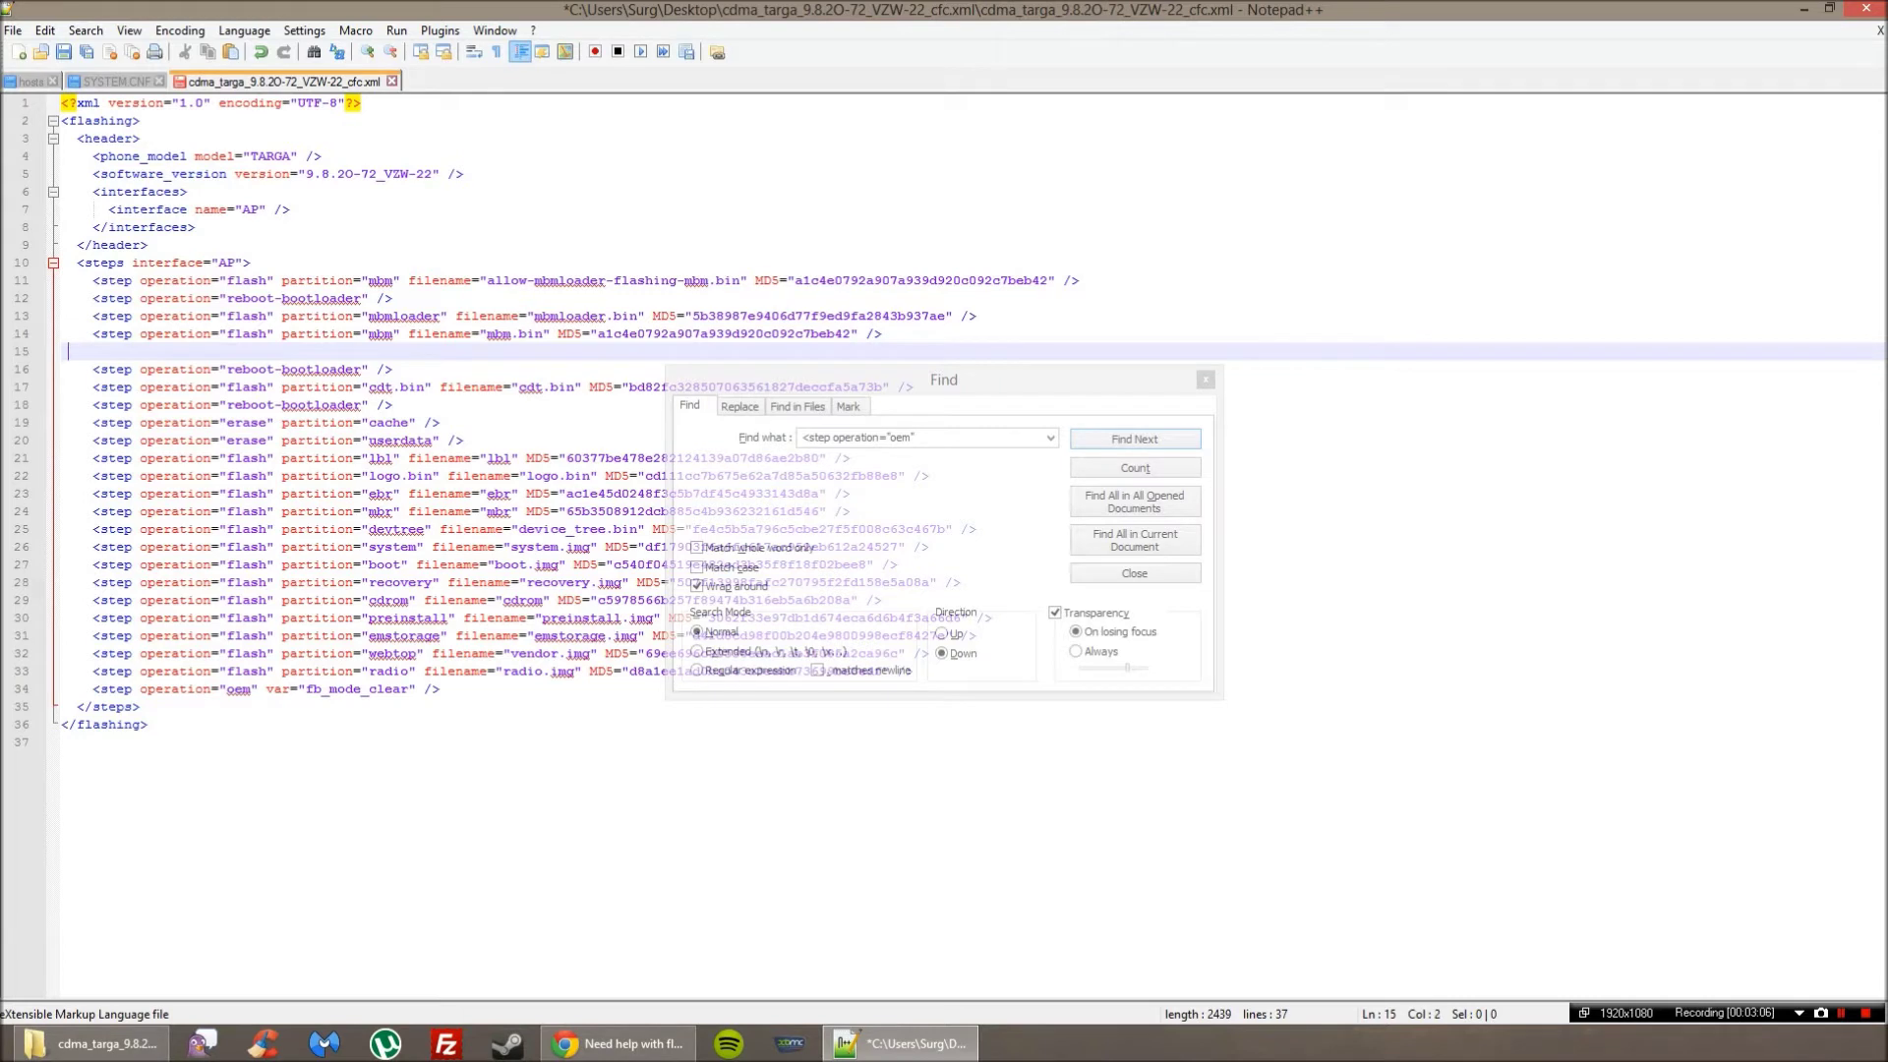
key(BackSpace)
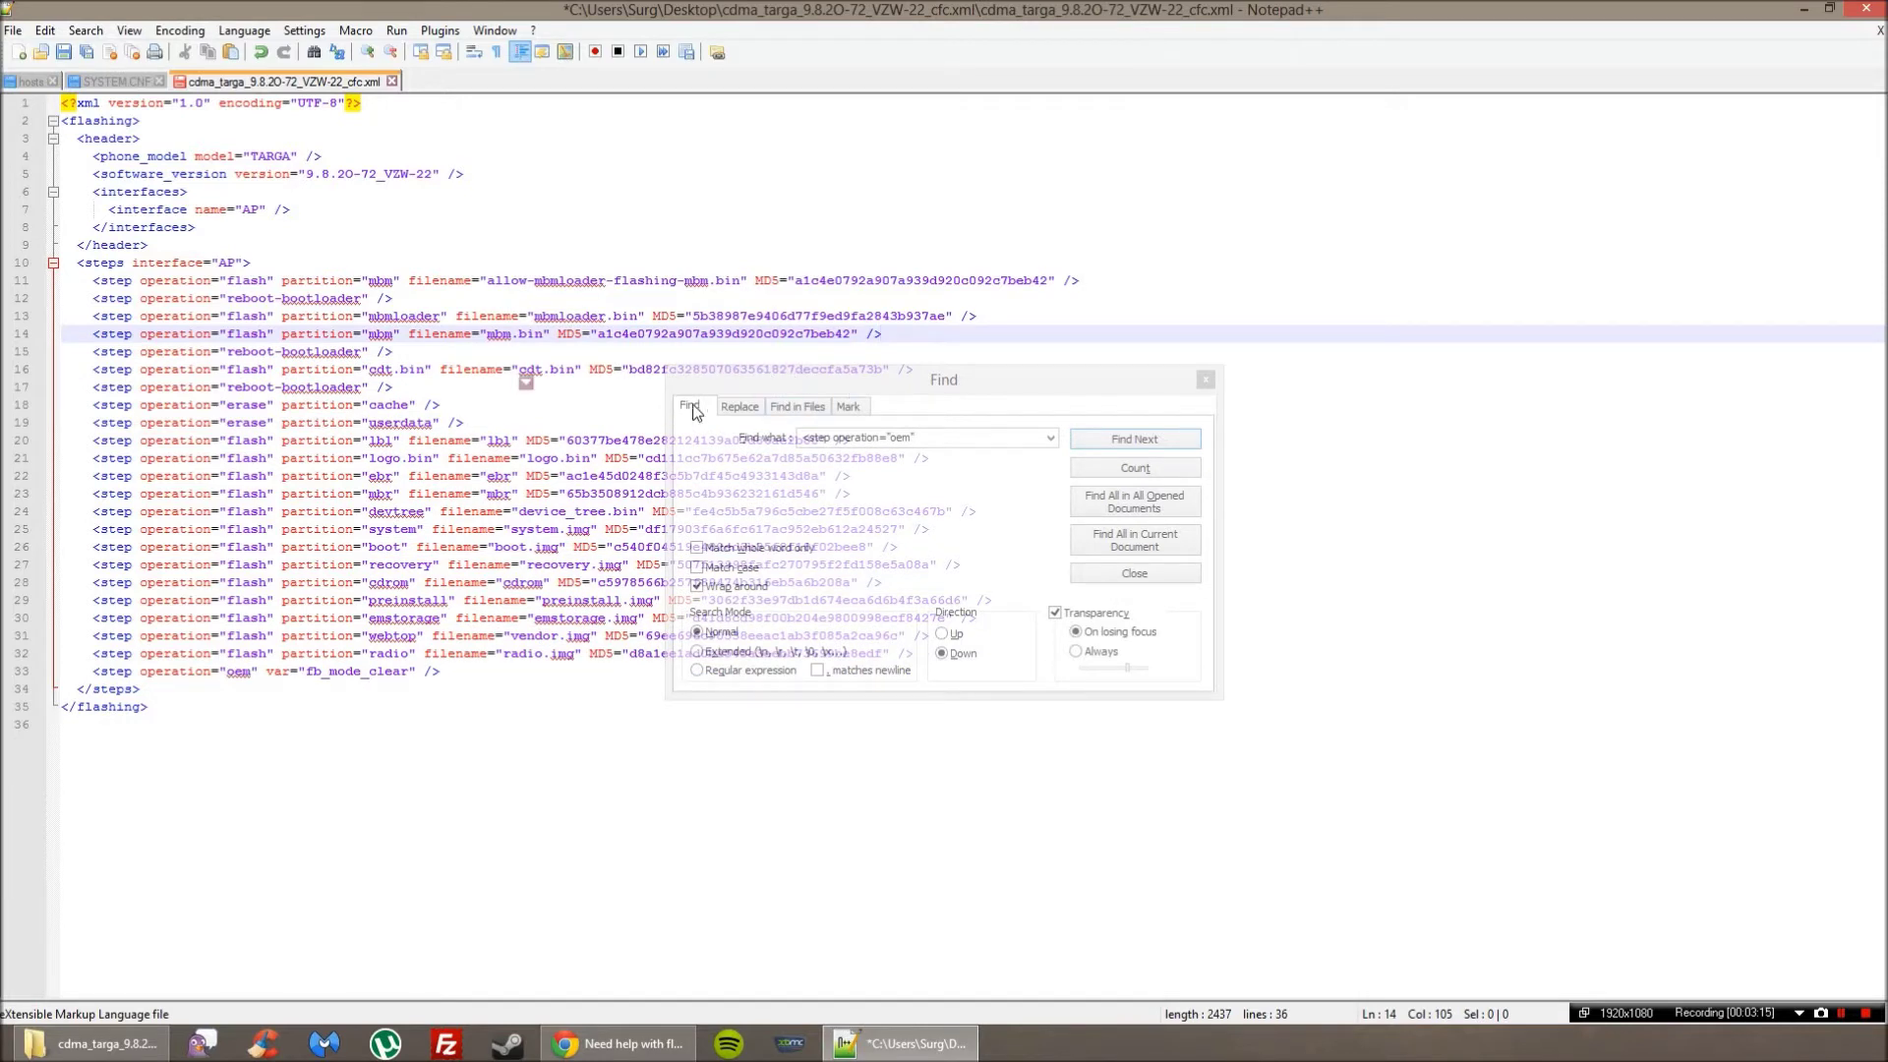
click(913, 379)
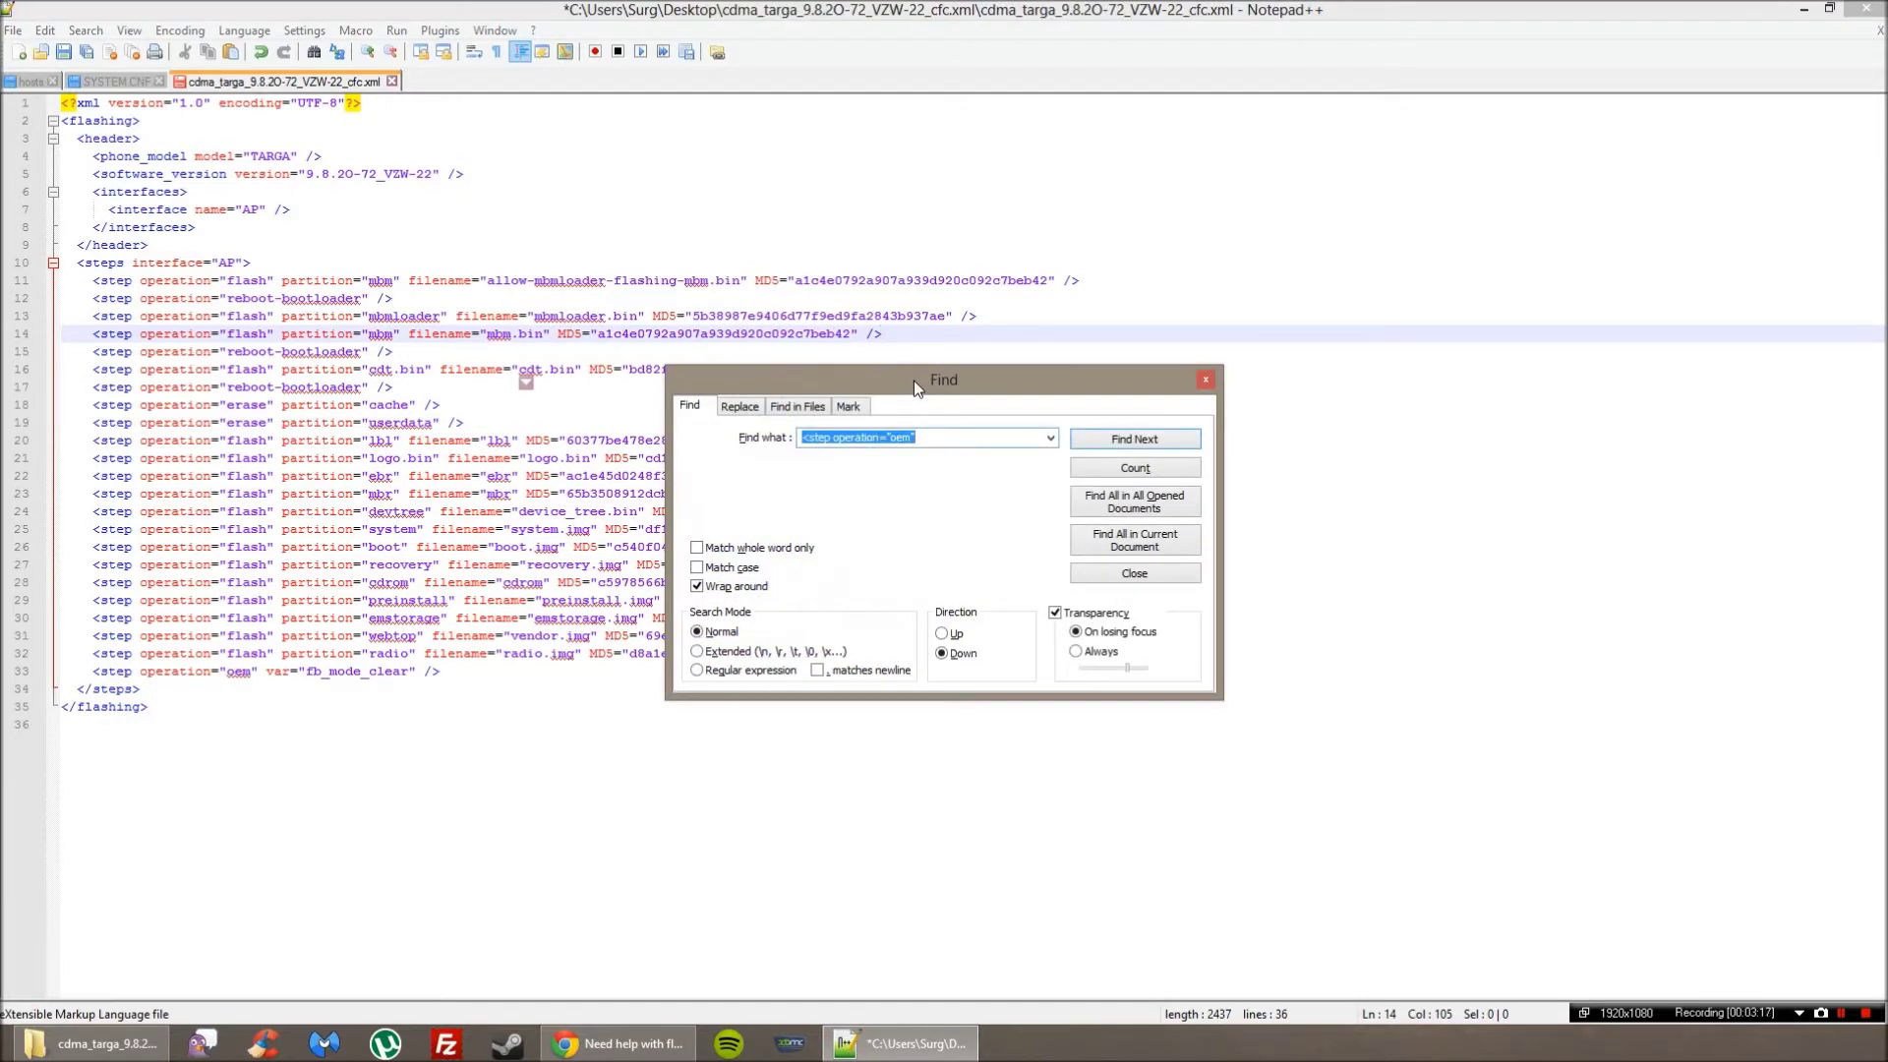
Find the next oem step and delete the fb_mode_clear line and its blank line.
click(1101, 438)
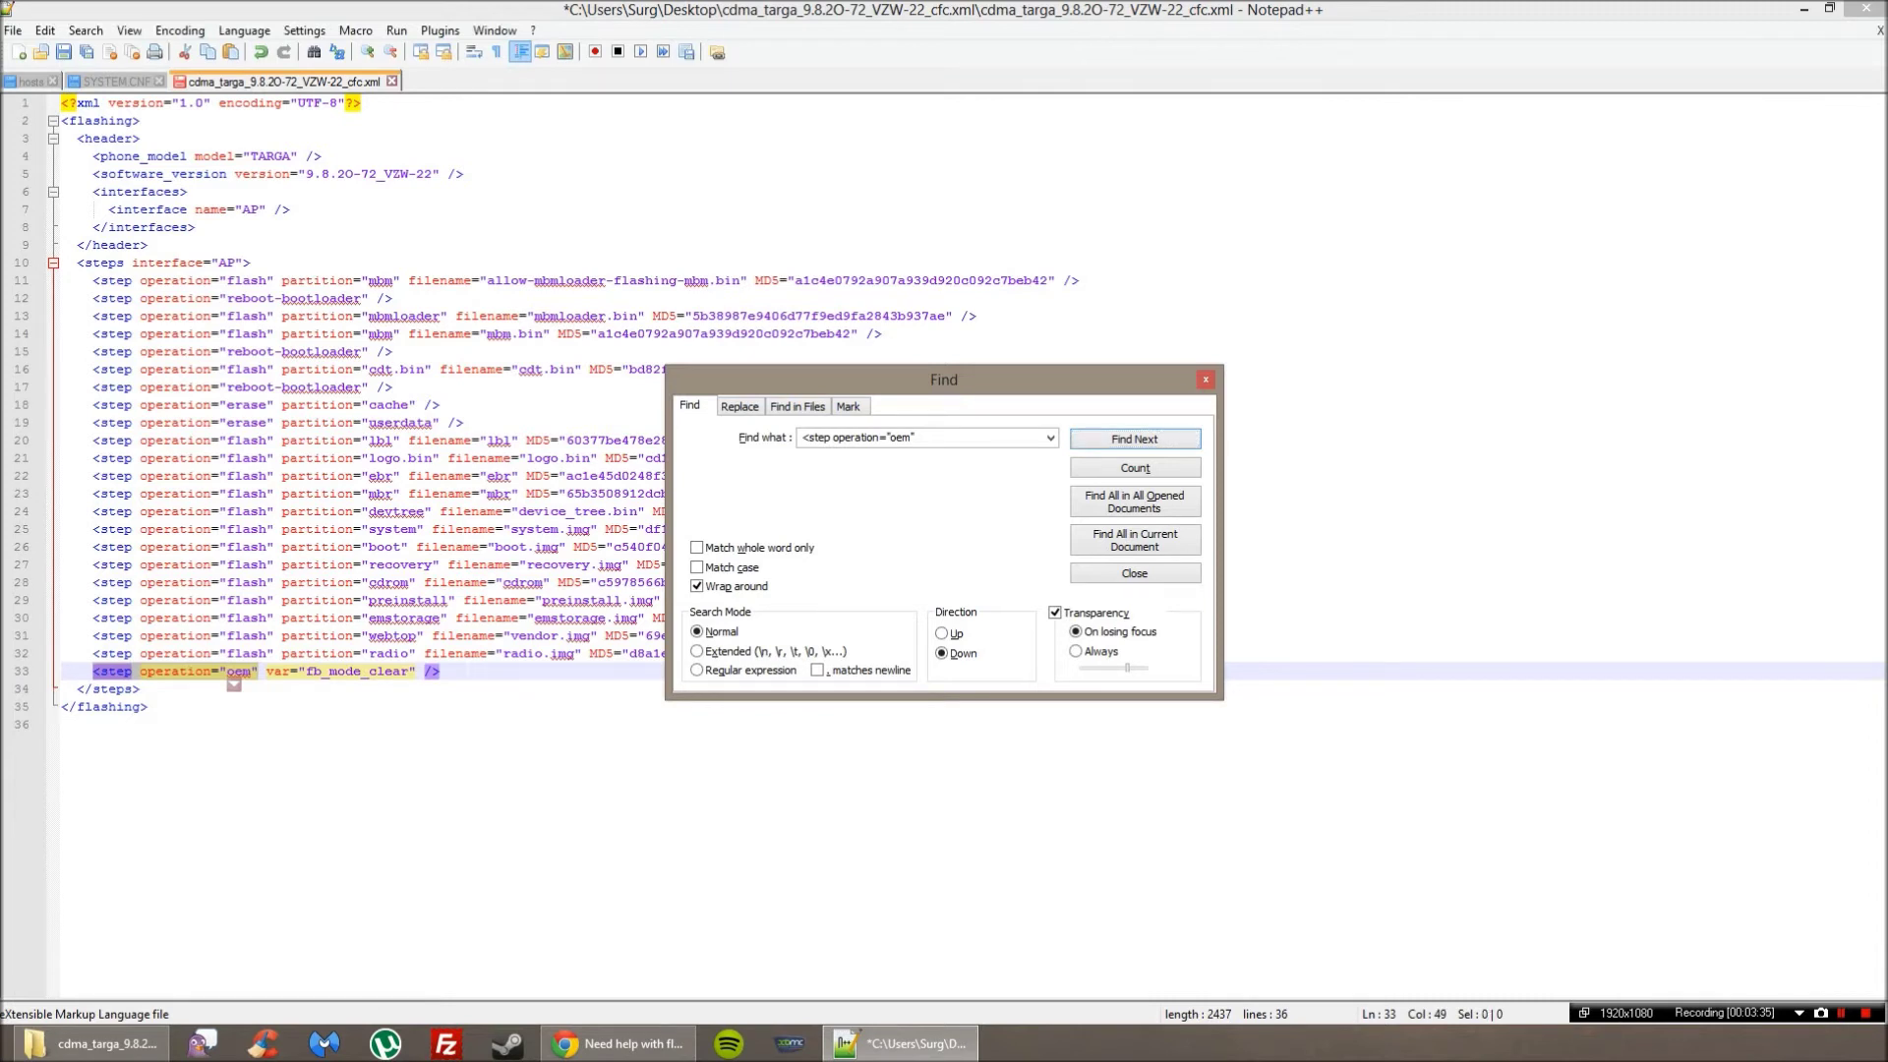
drag(442, 672, 99, 672)
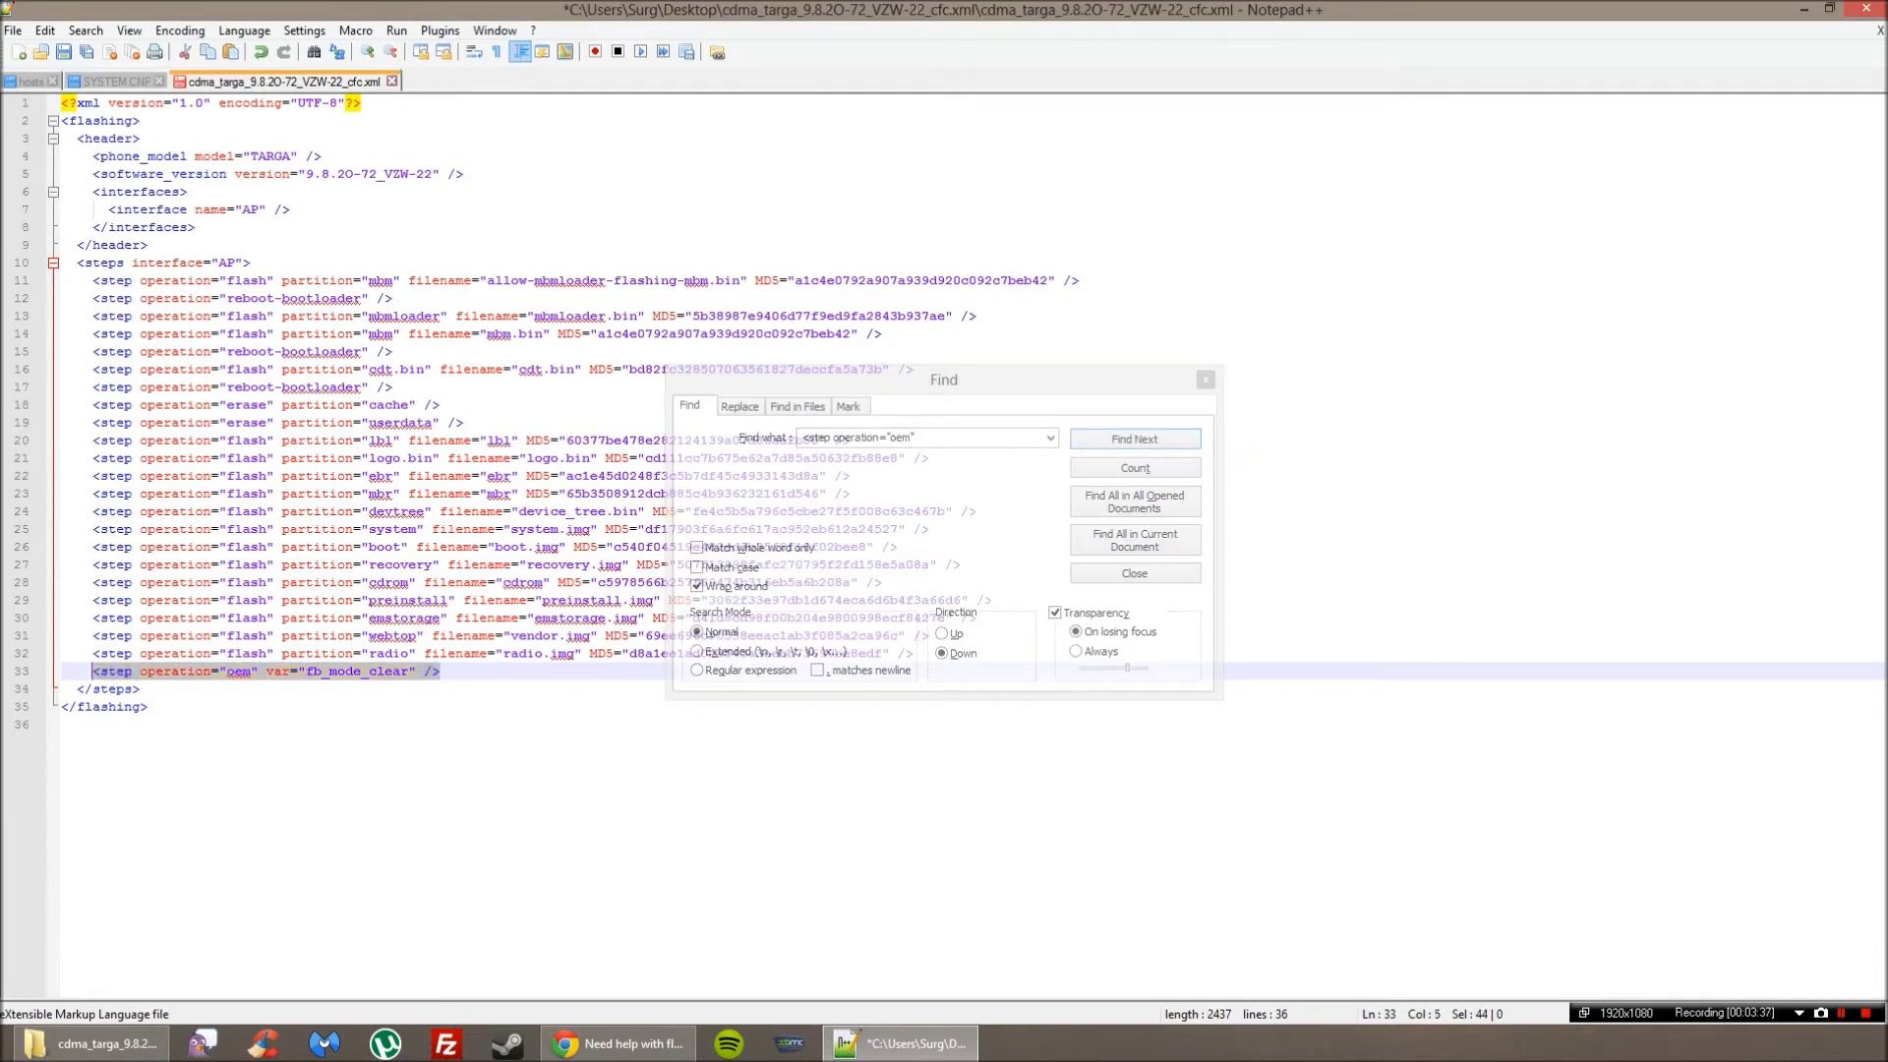
key(BackSpace)
key(BackSpace)
key(BackSpace)
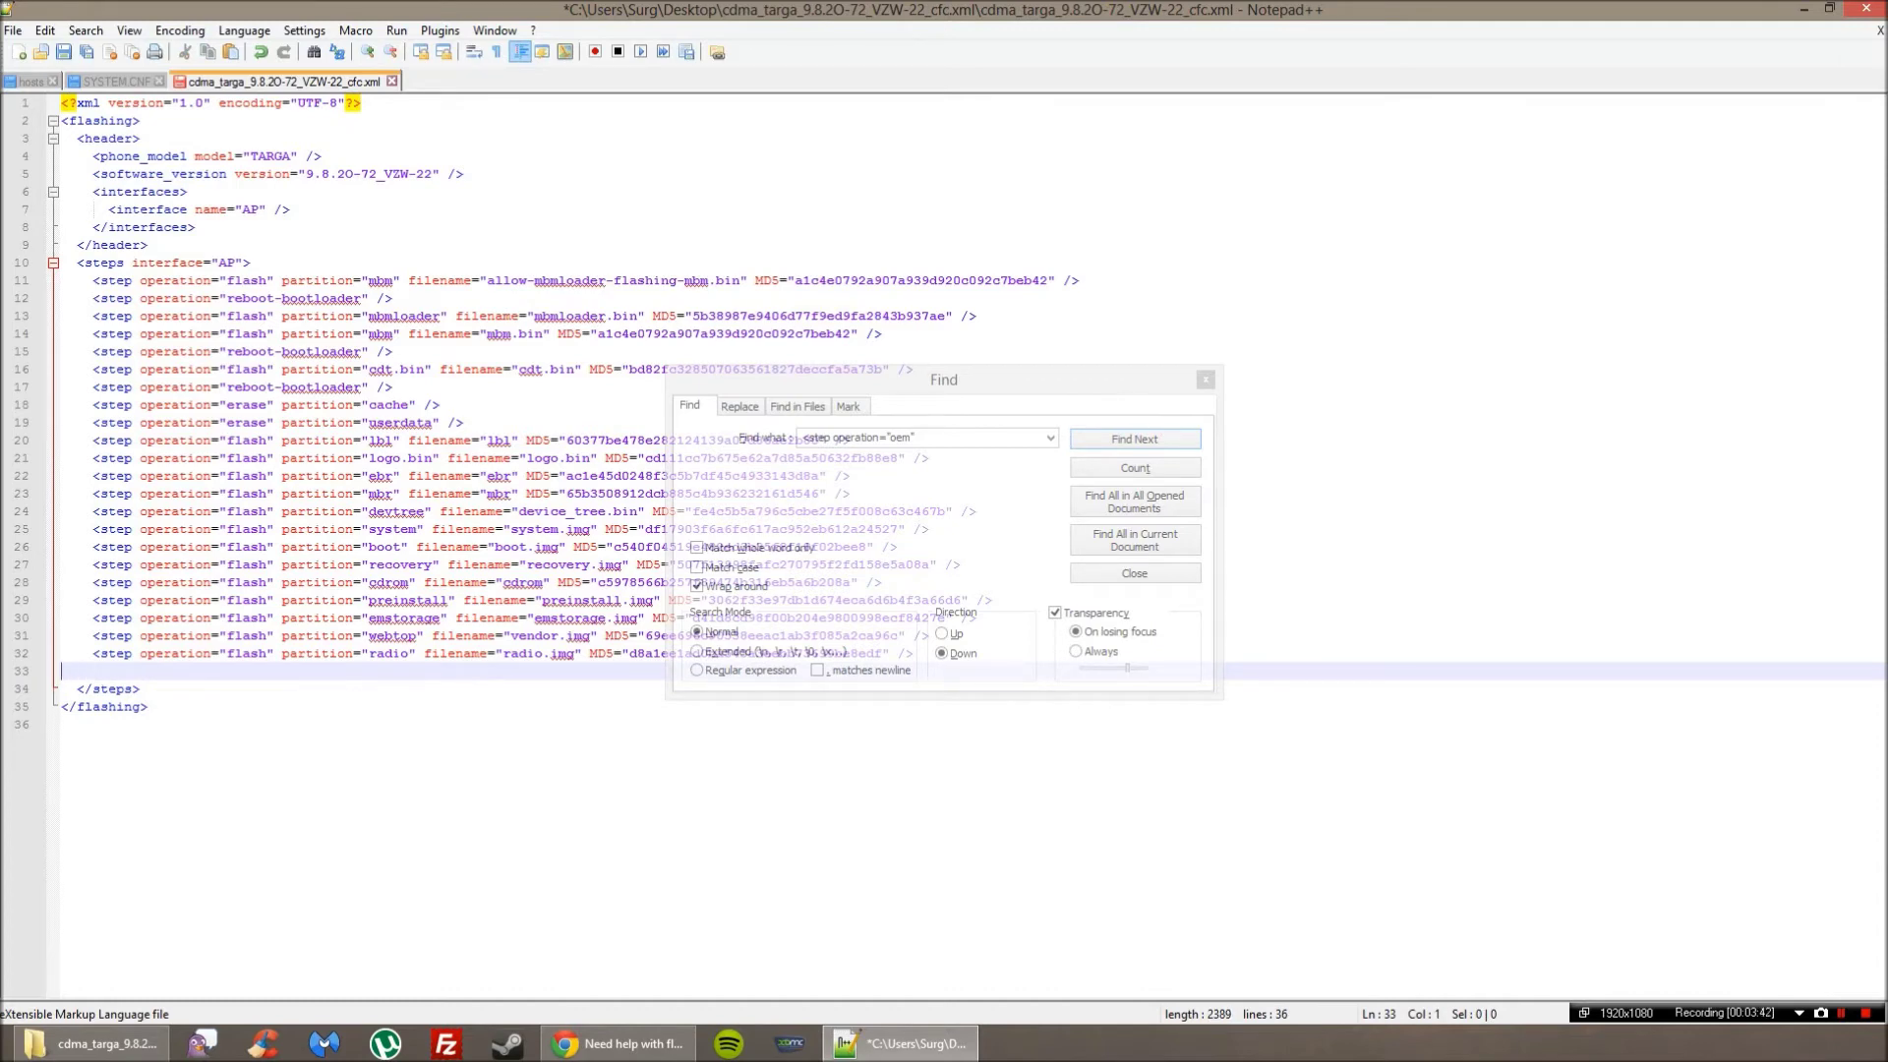
key(BackSpace)
Close the Find box and save the edited 35-line XML file.
drag(981, 378, 1282, 156)
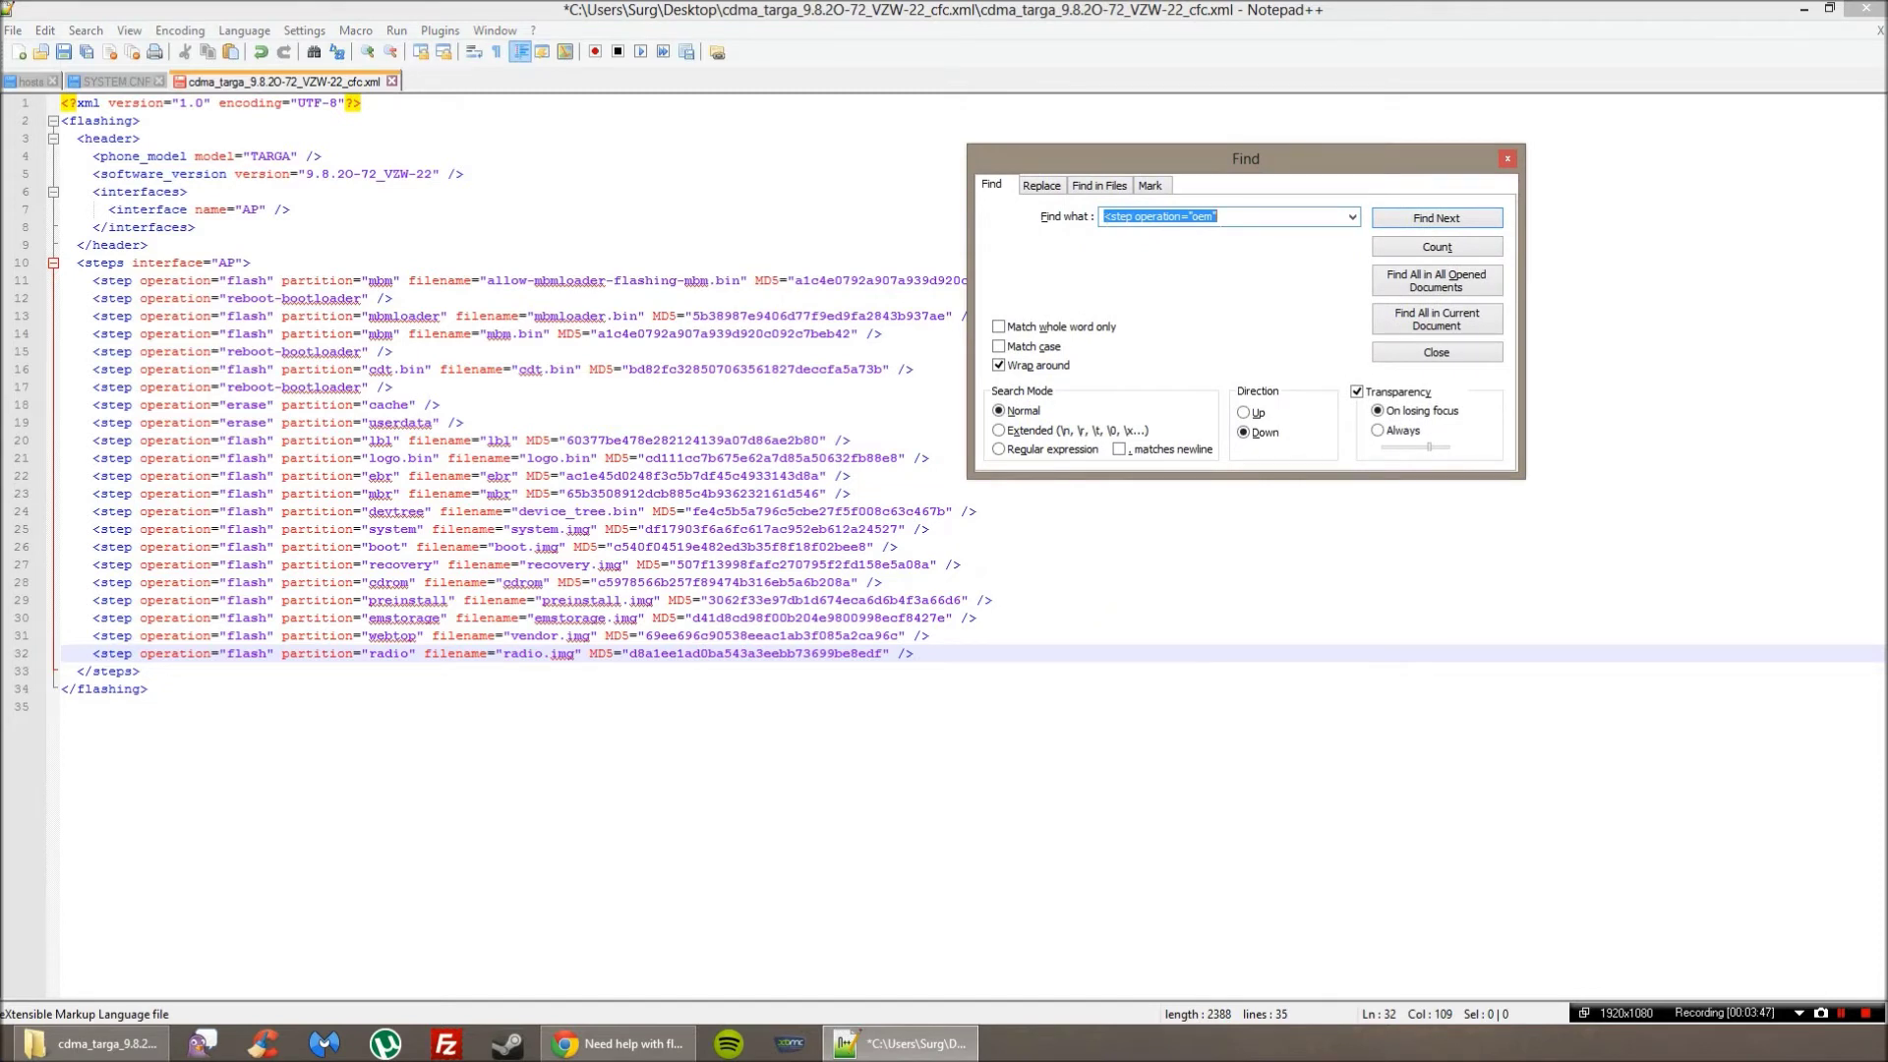
click(1506, 162)
click(63, 53)
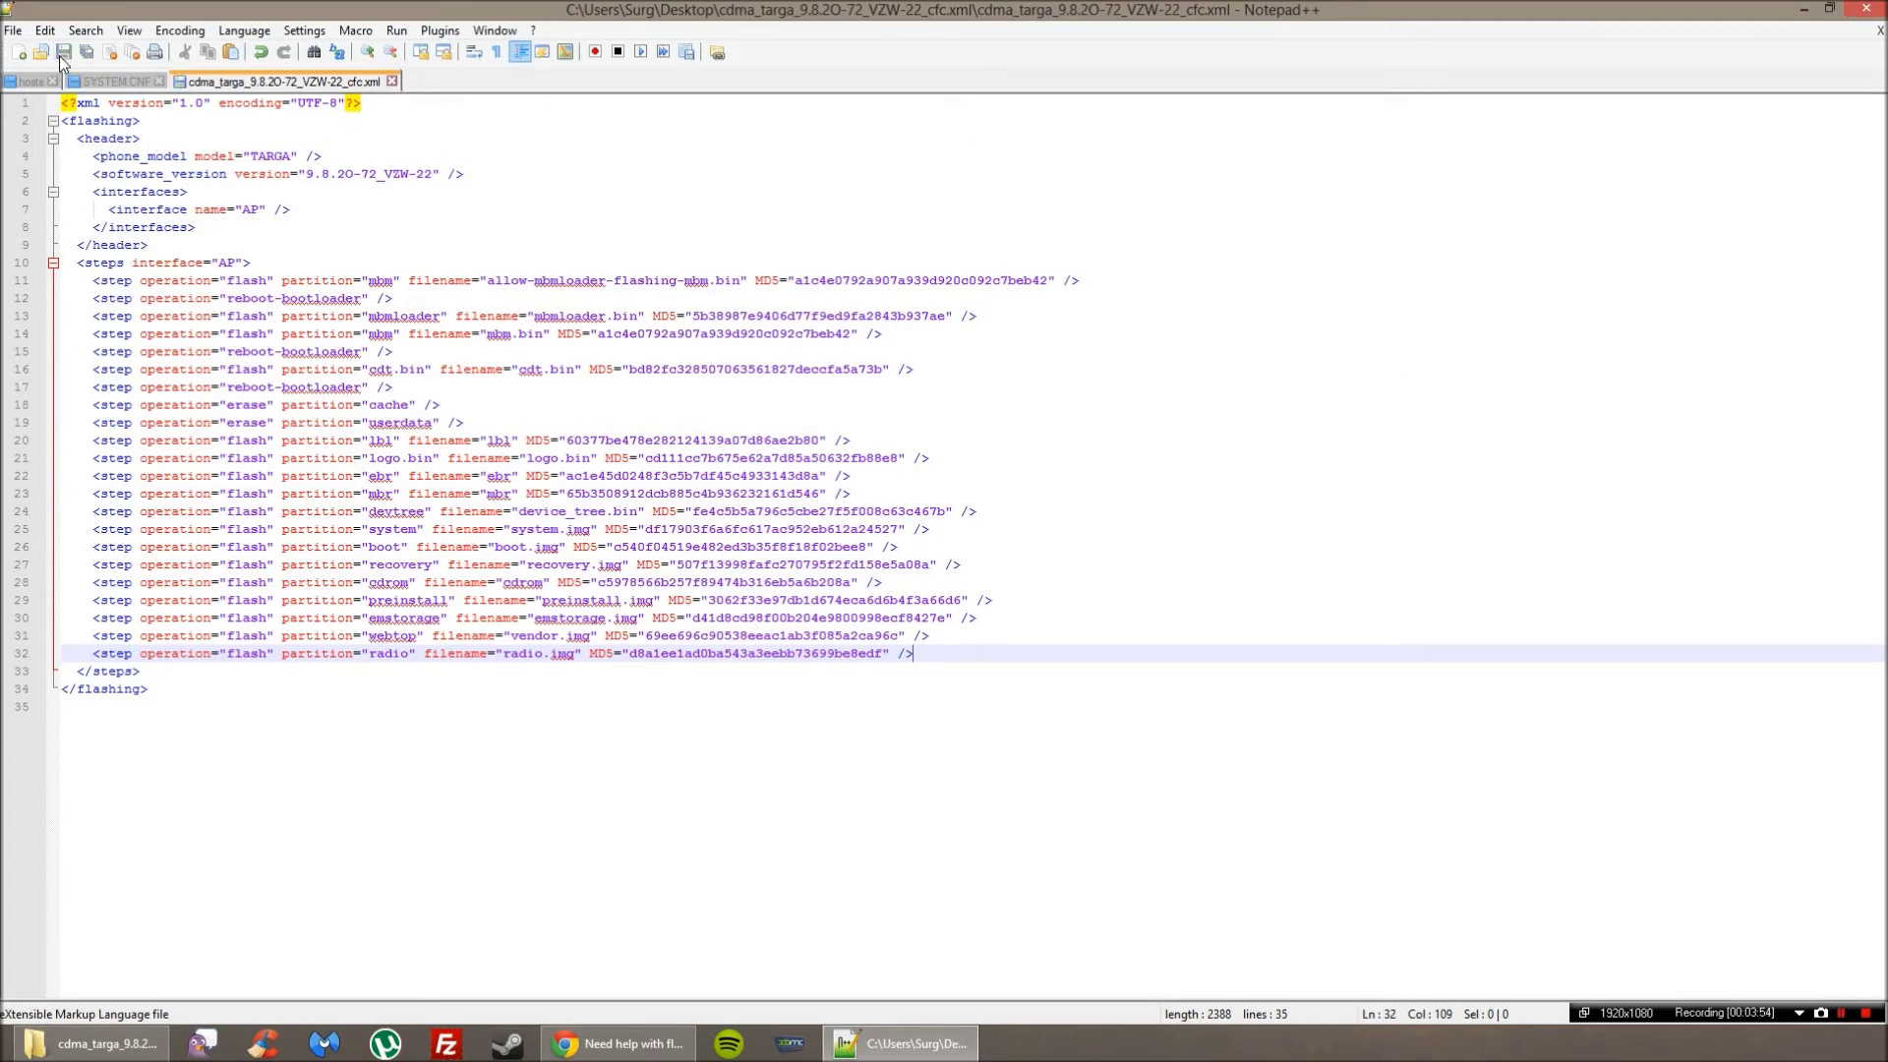
click(1867, 8)
double_click(270, 163)
Close Notepad++ and the firmware folder window, then select the old firmware zip on the desktop.
click(1866, 8)
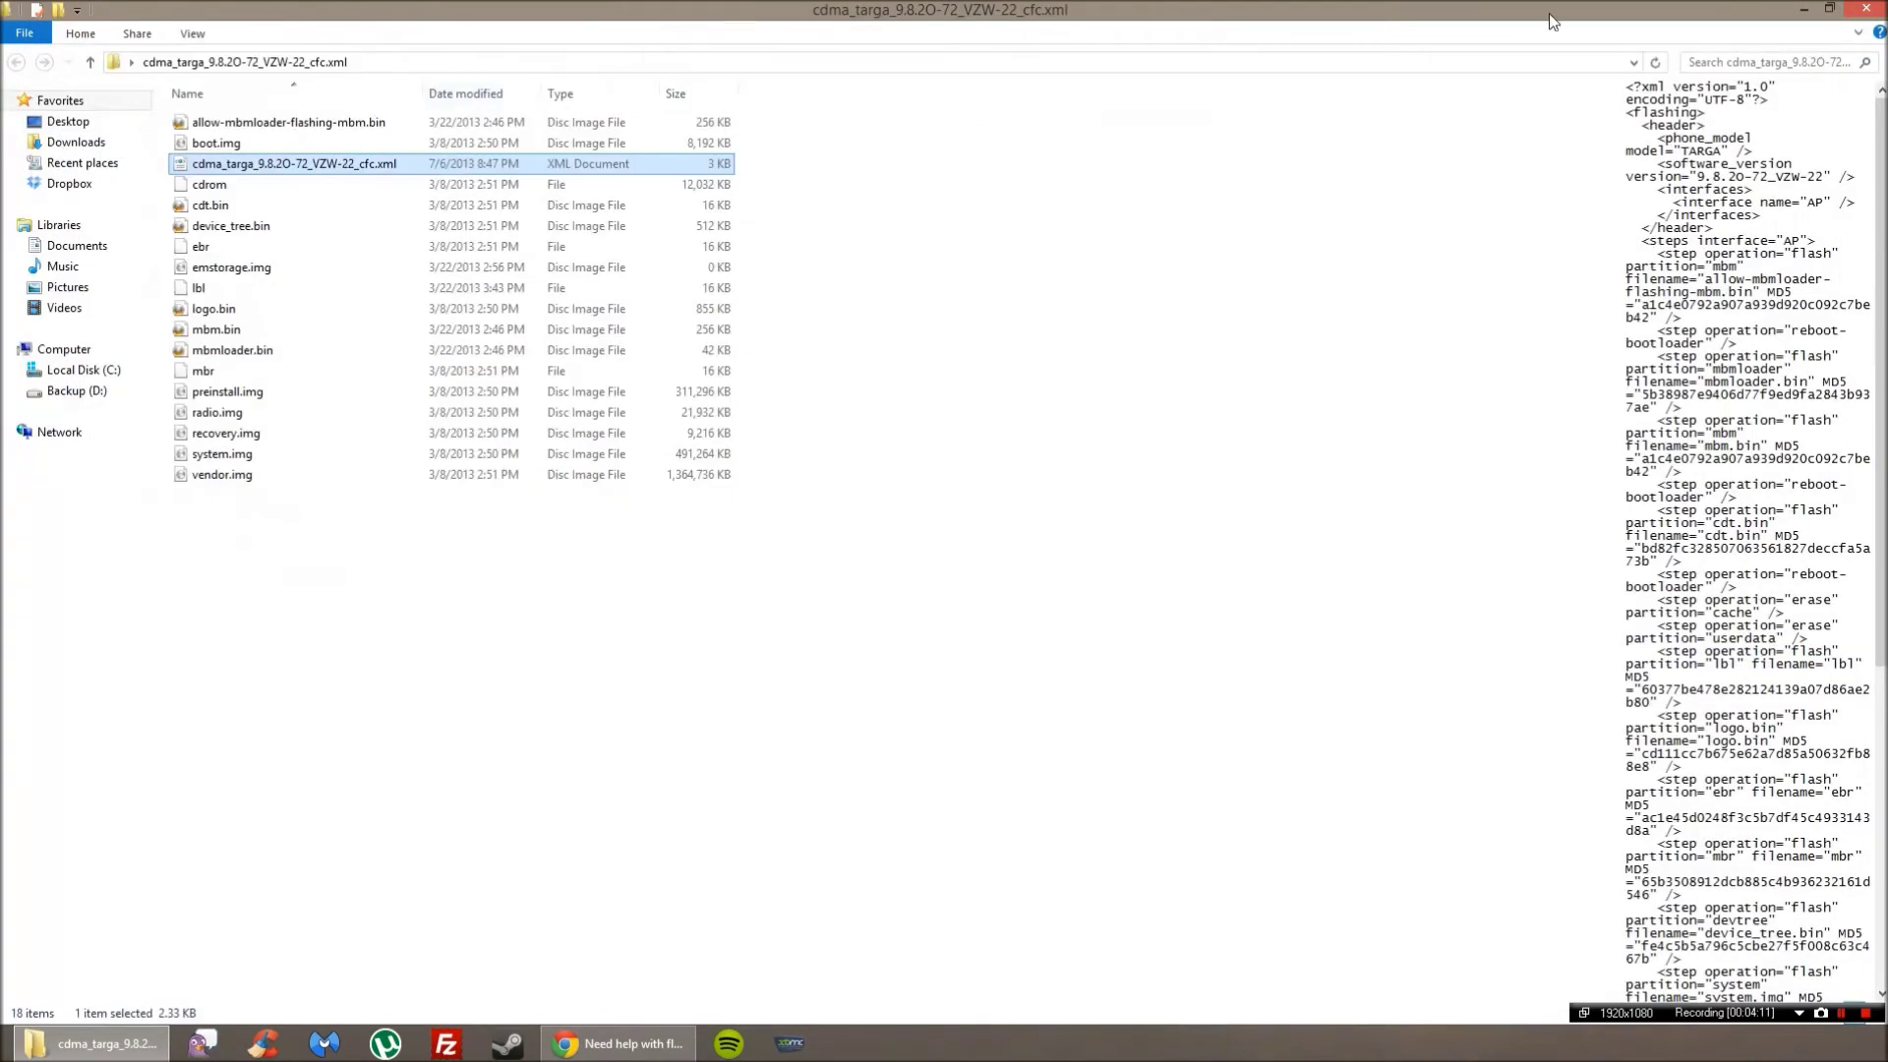
click(1871, 8)
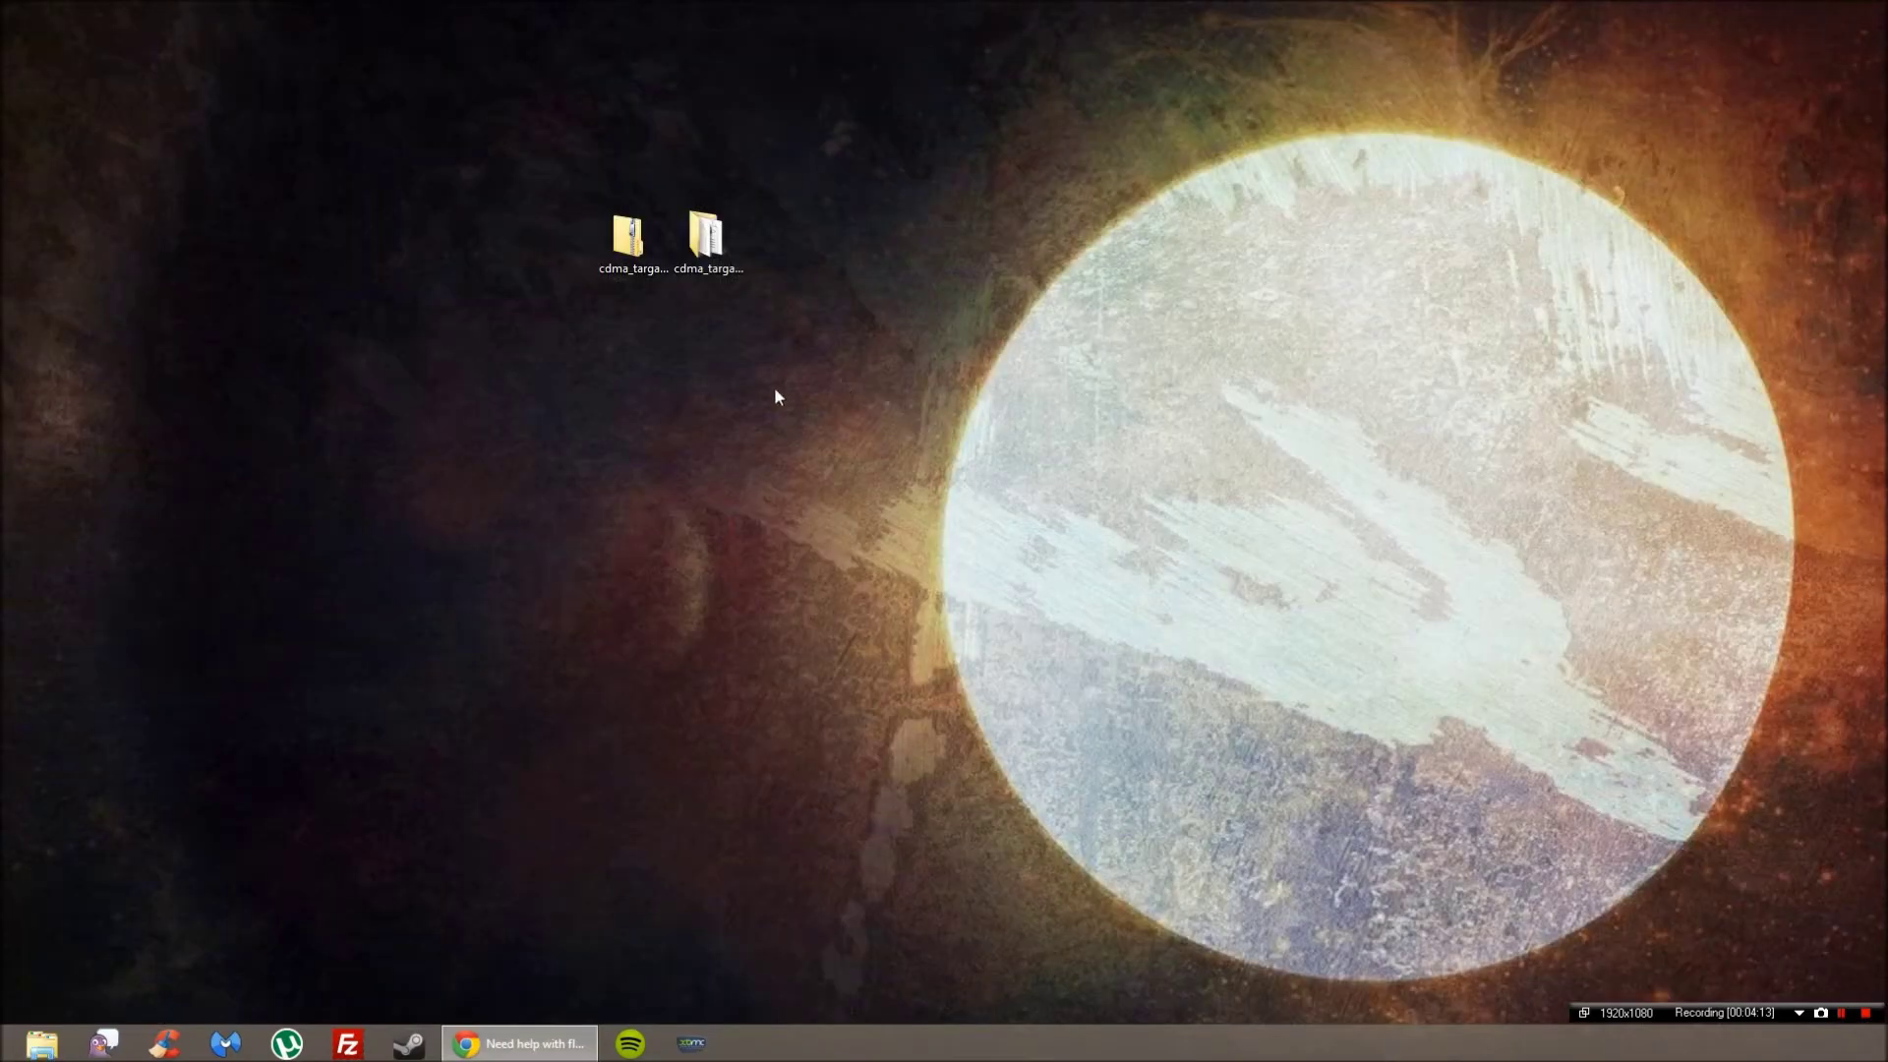
click(708, 255)
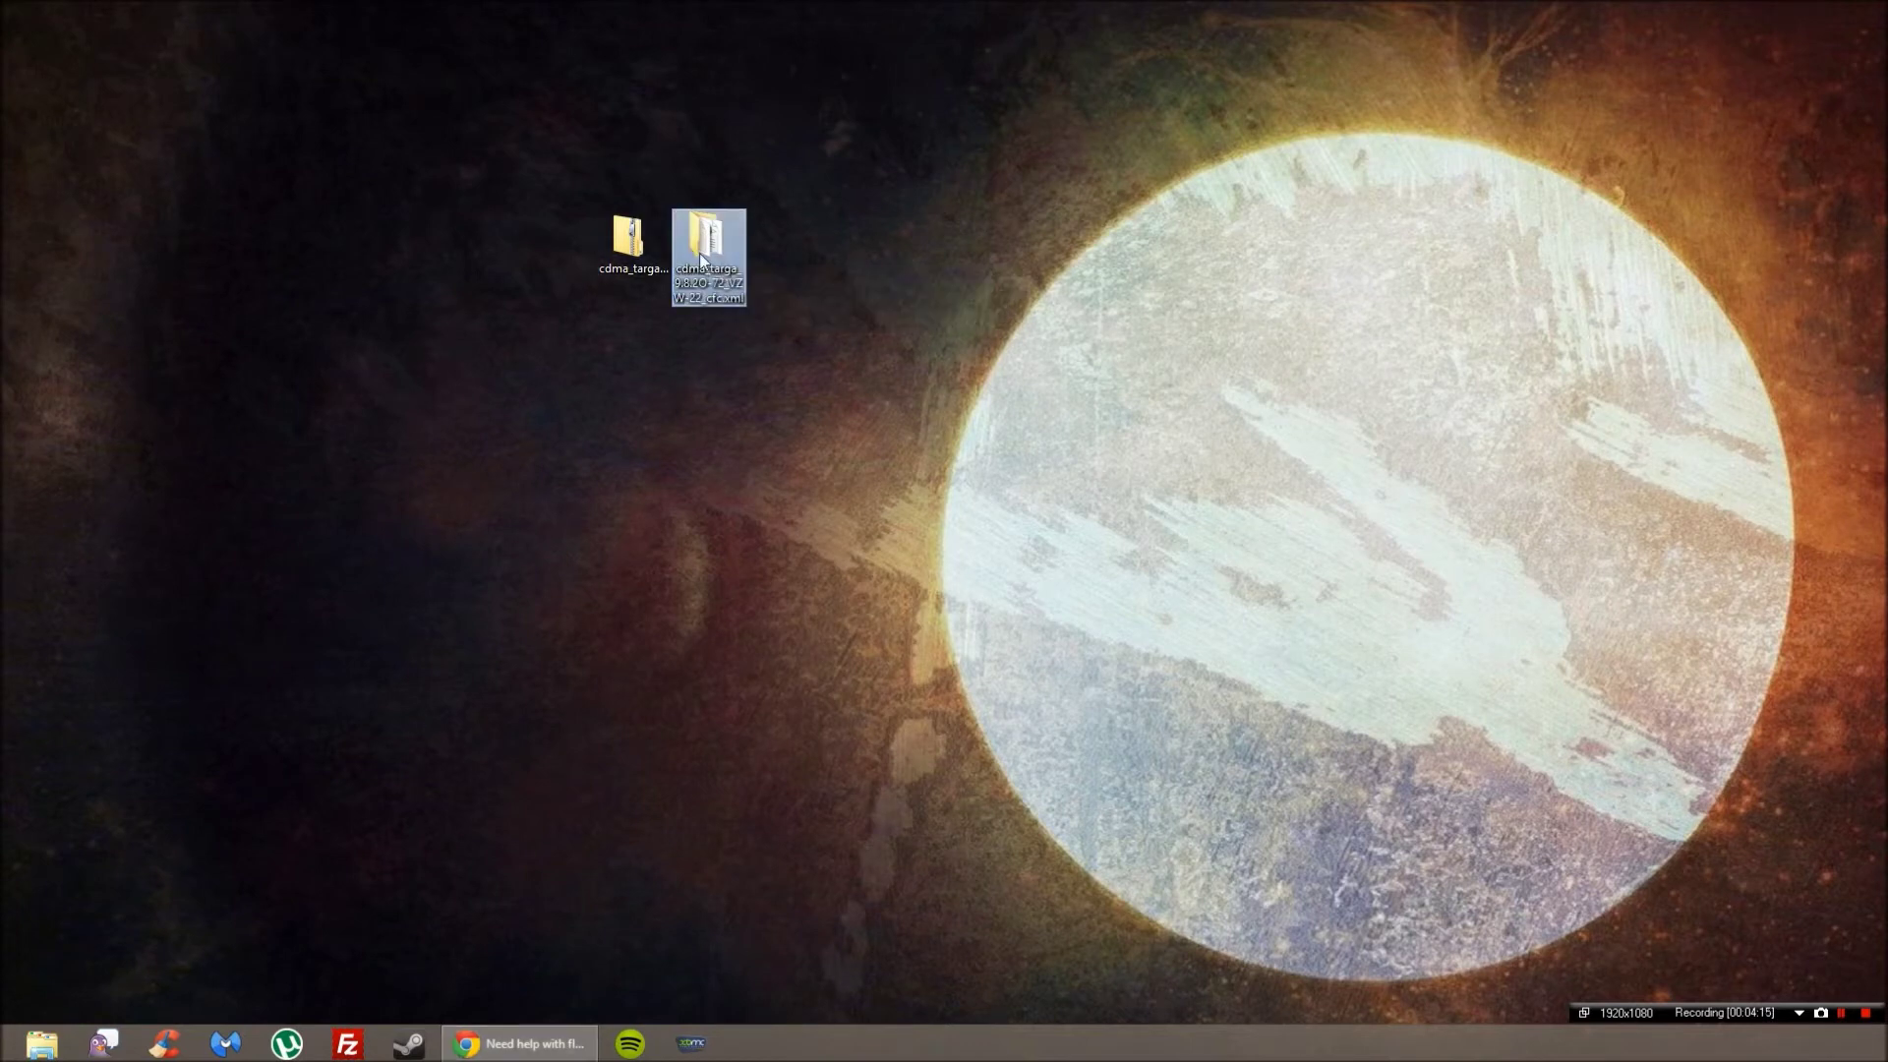
click(636, 253)
right_click(636, 253)
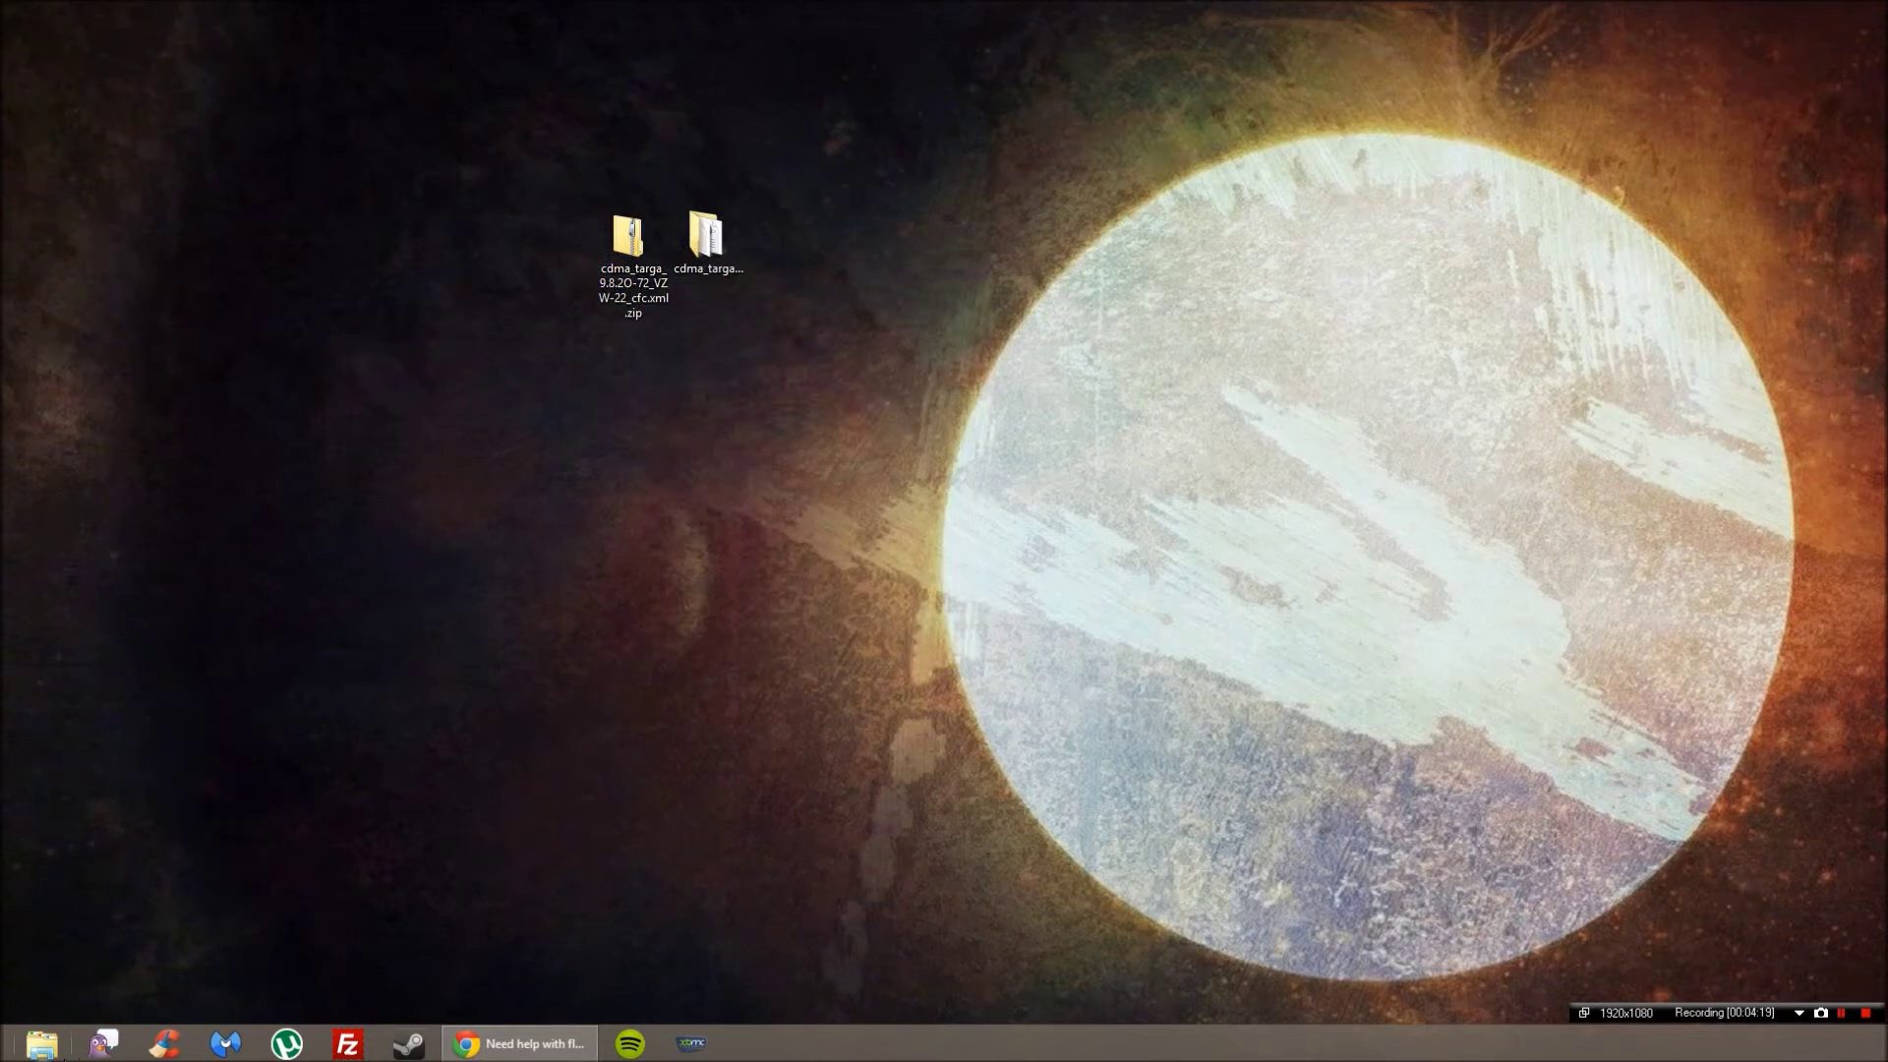
Permanently delete the old cdma_targa firmware zip with Shift+Delete and confirm.
drag(634, 393, 622, 214)
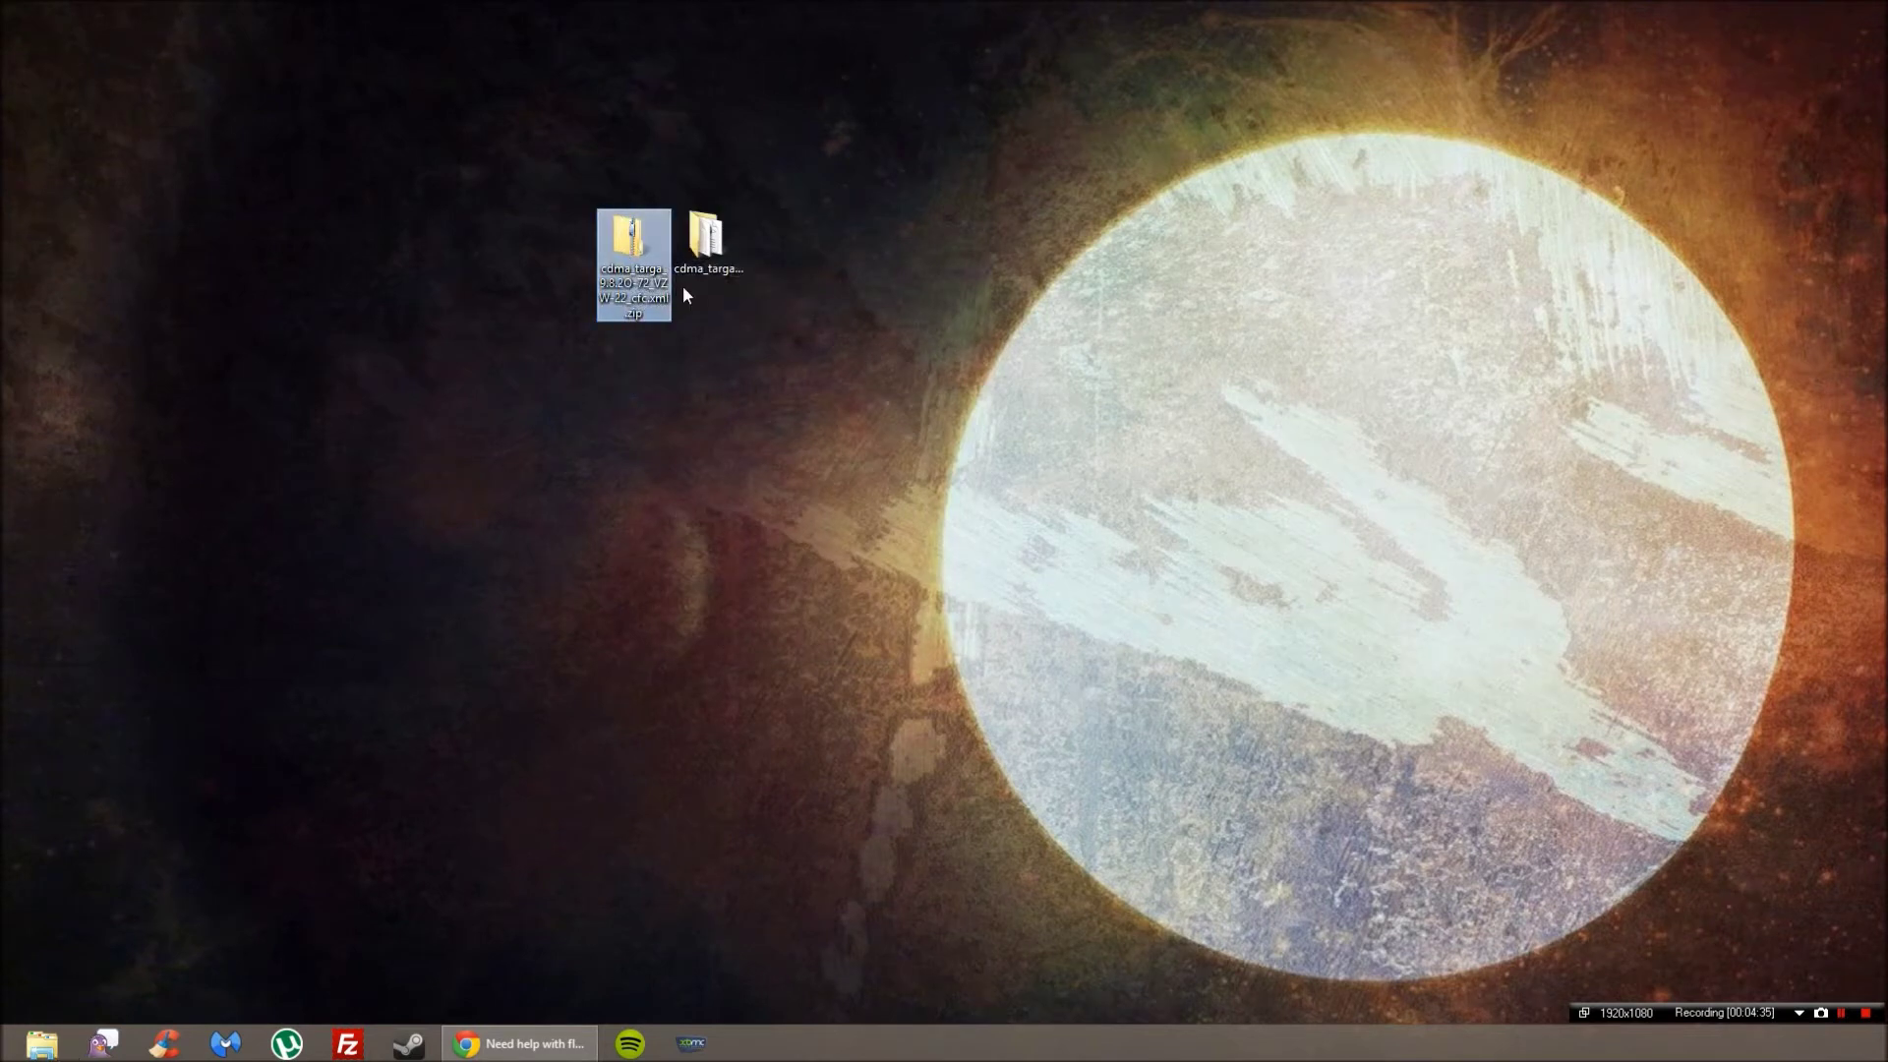
click(712, 246)
click(635, 246)
key(shift+Delete)
key(Return)
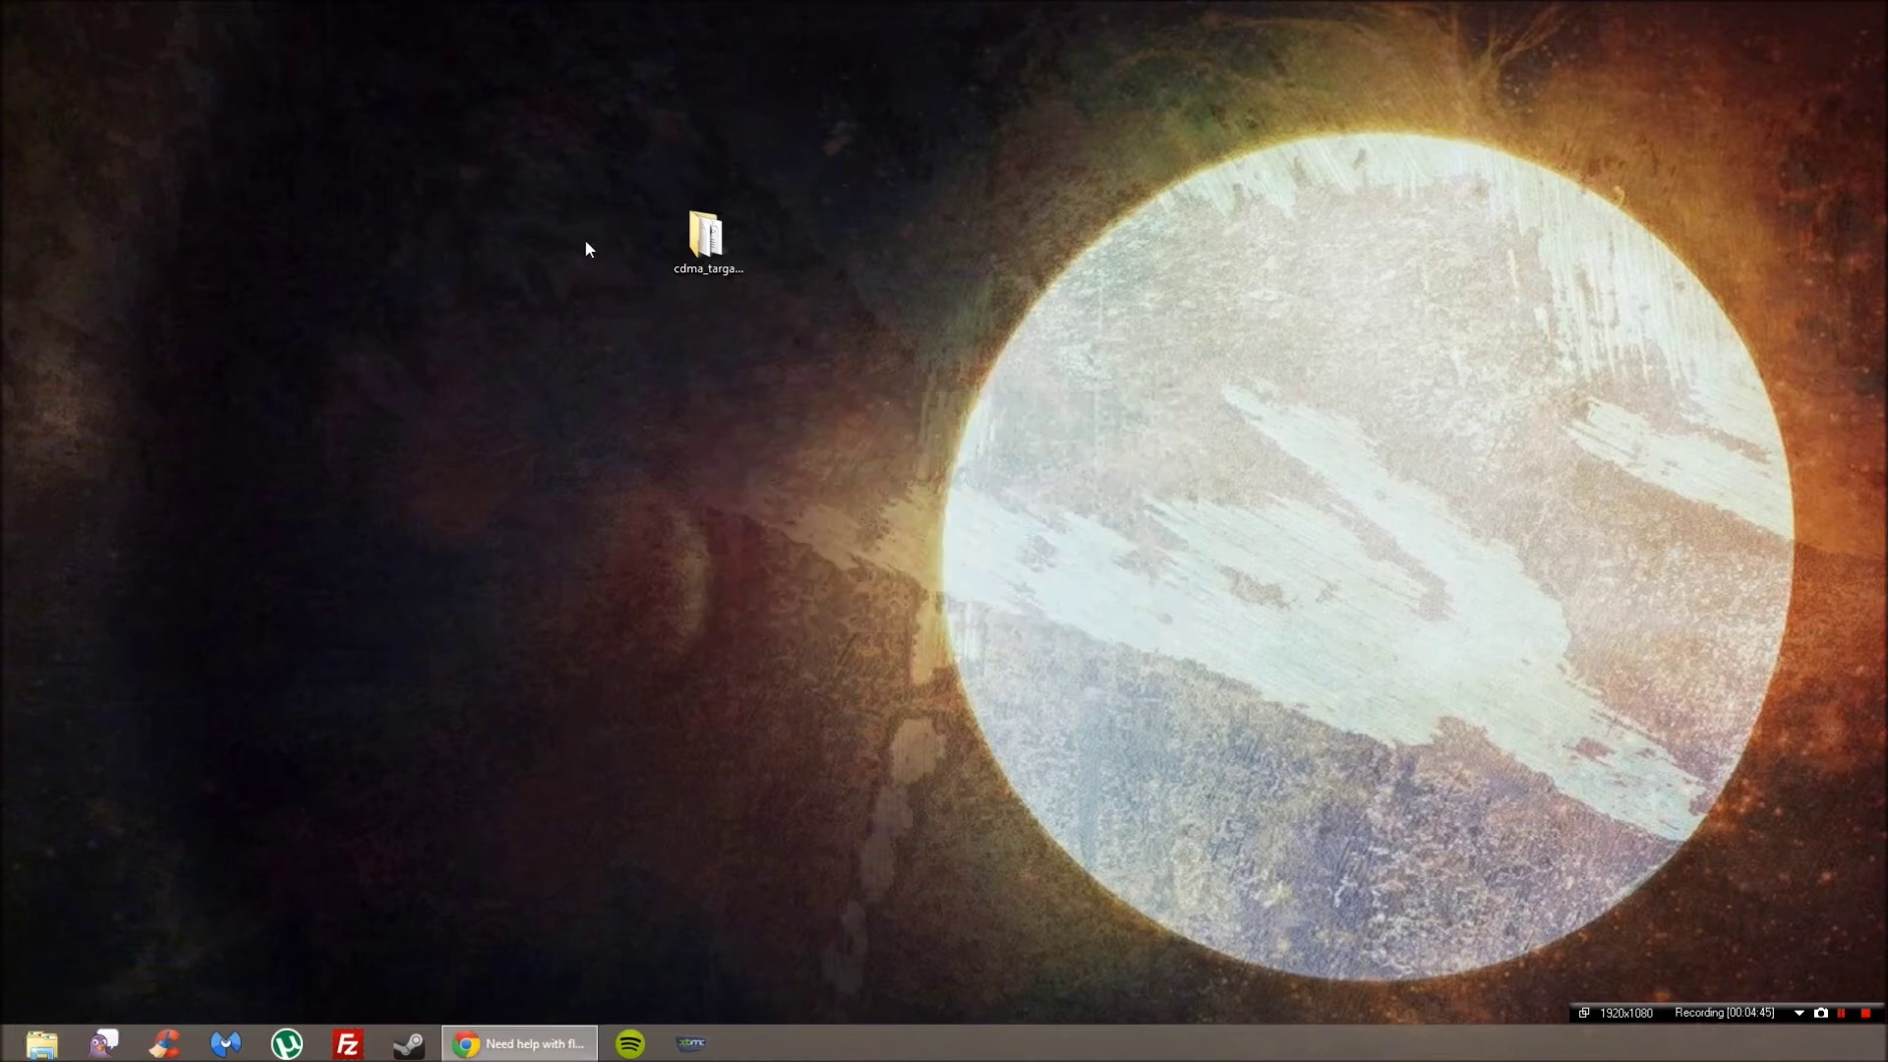
right_click(708, 213)
Pack the firmware folder into cdma_targa_9.8.2O-72_VZW-22_cfc.xml.zip using ZIP format instead of RAR.
click(806, 414)
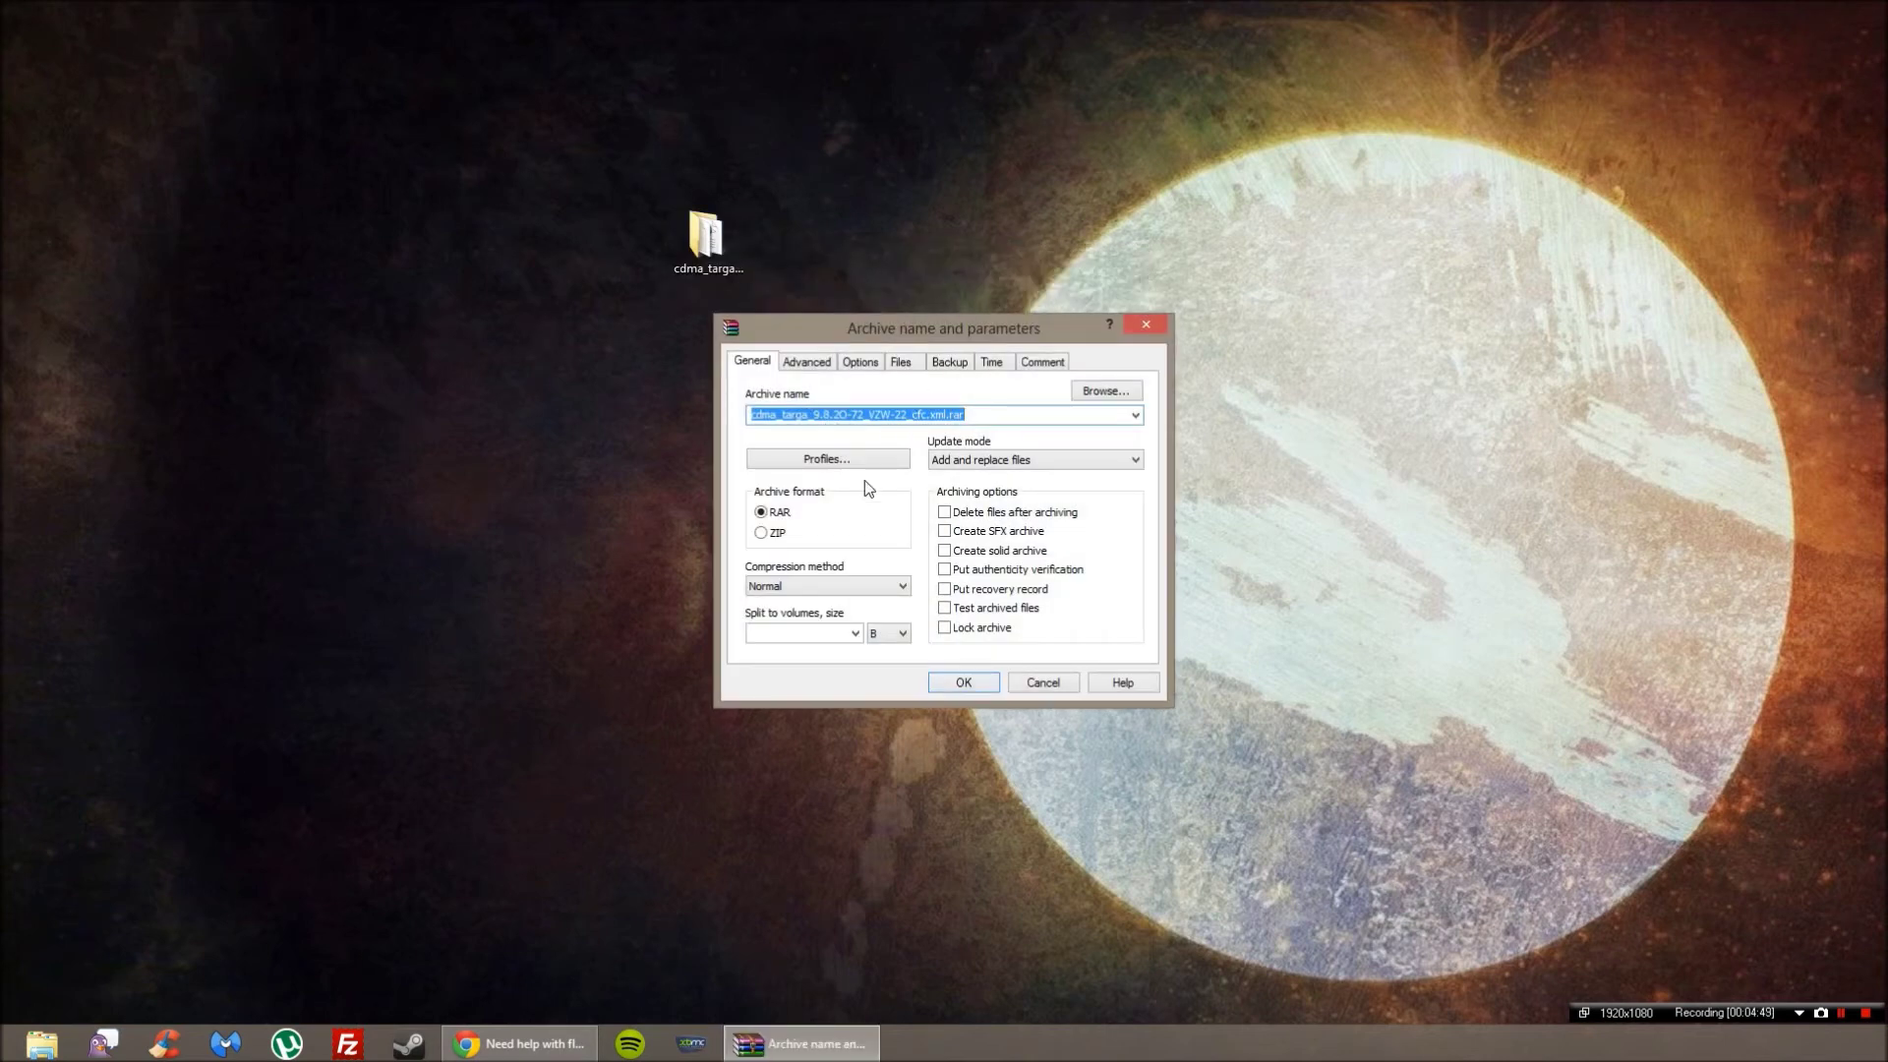
click(775, 533)
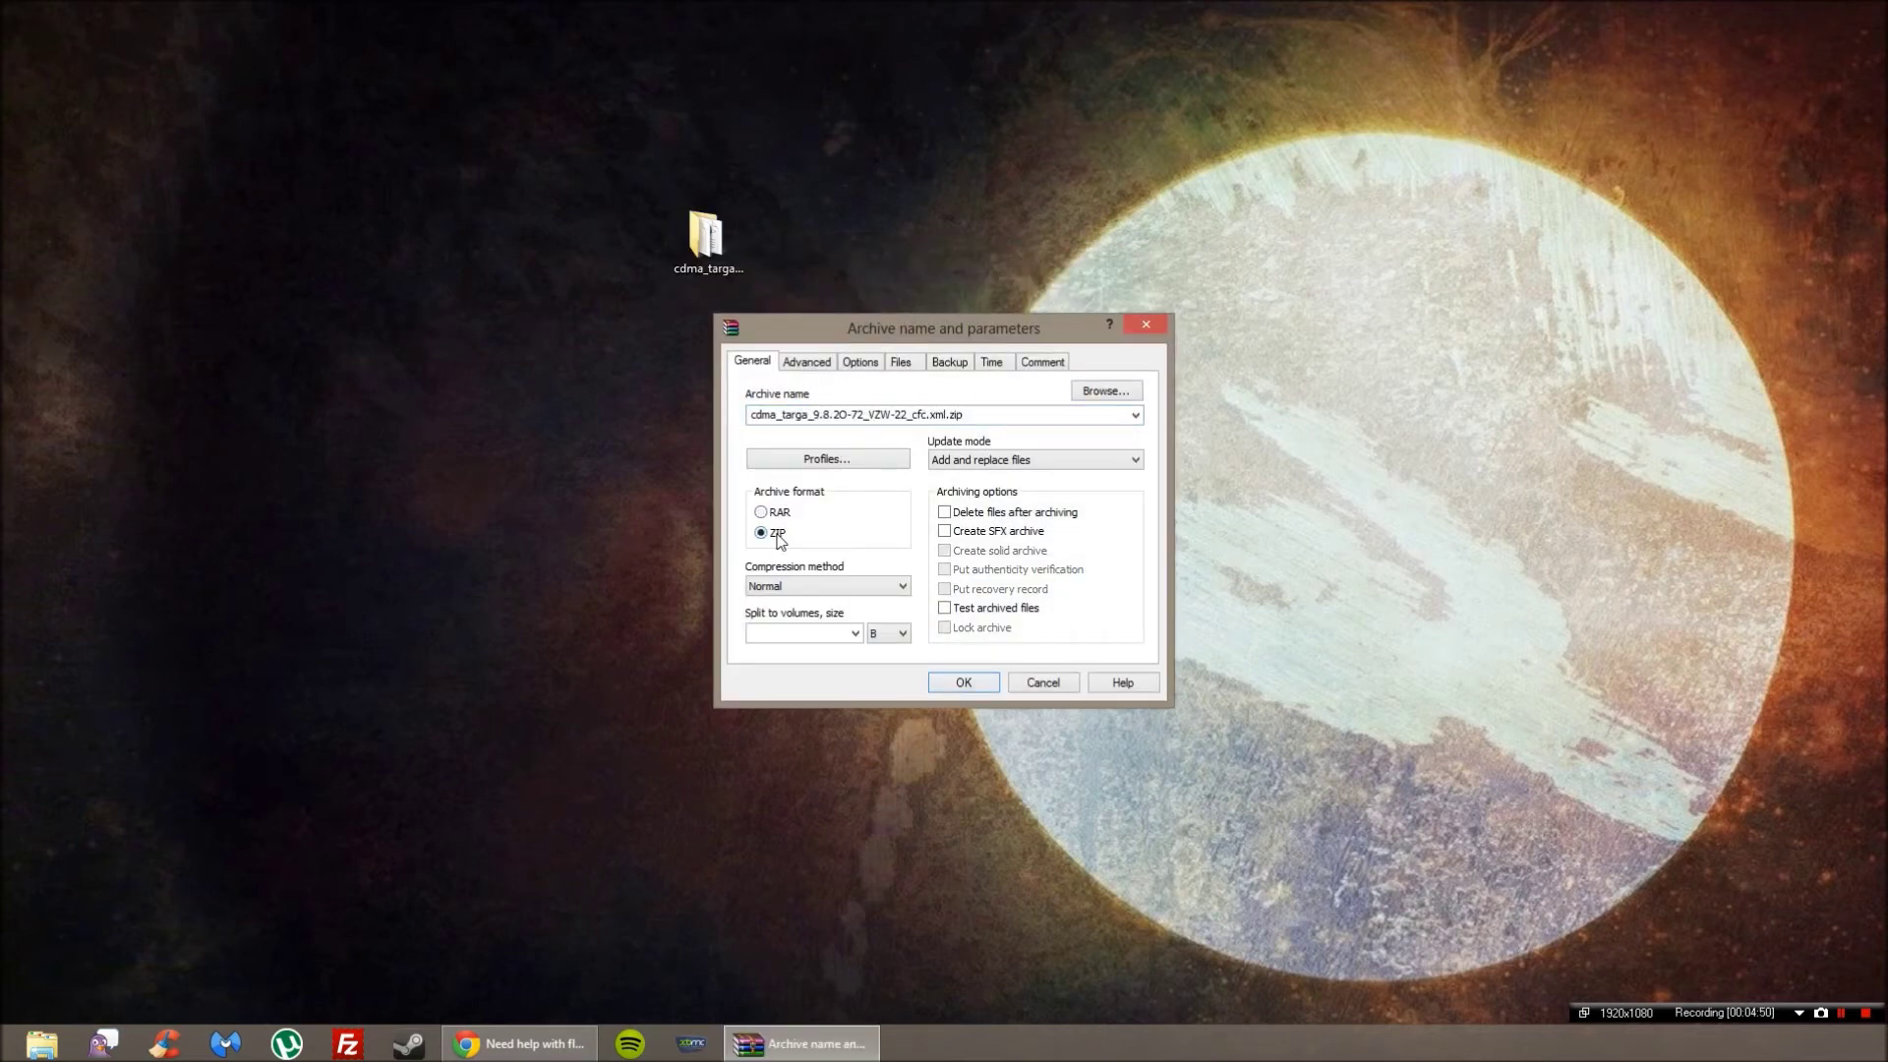
click(964, 683)
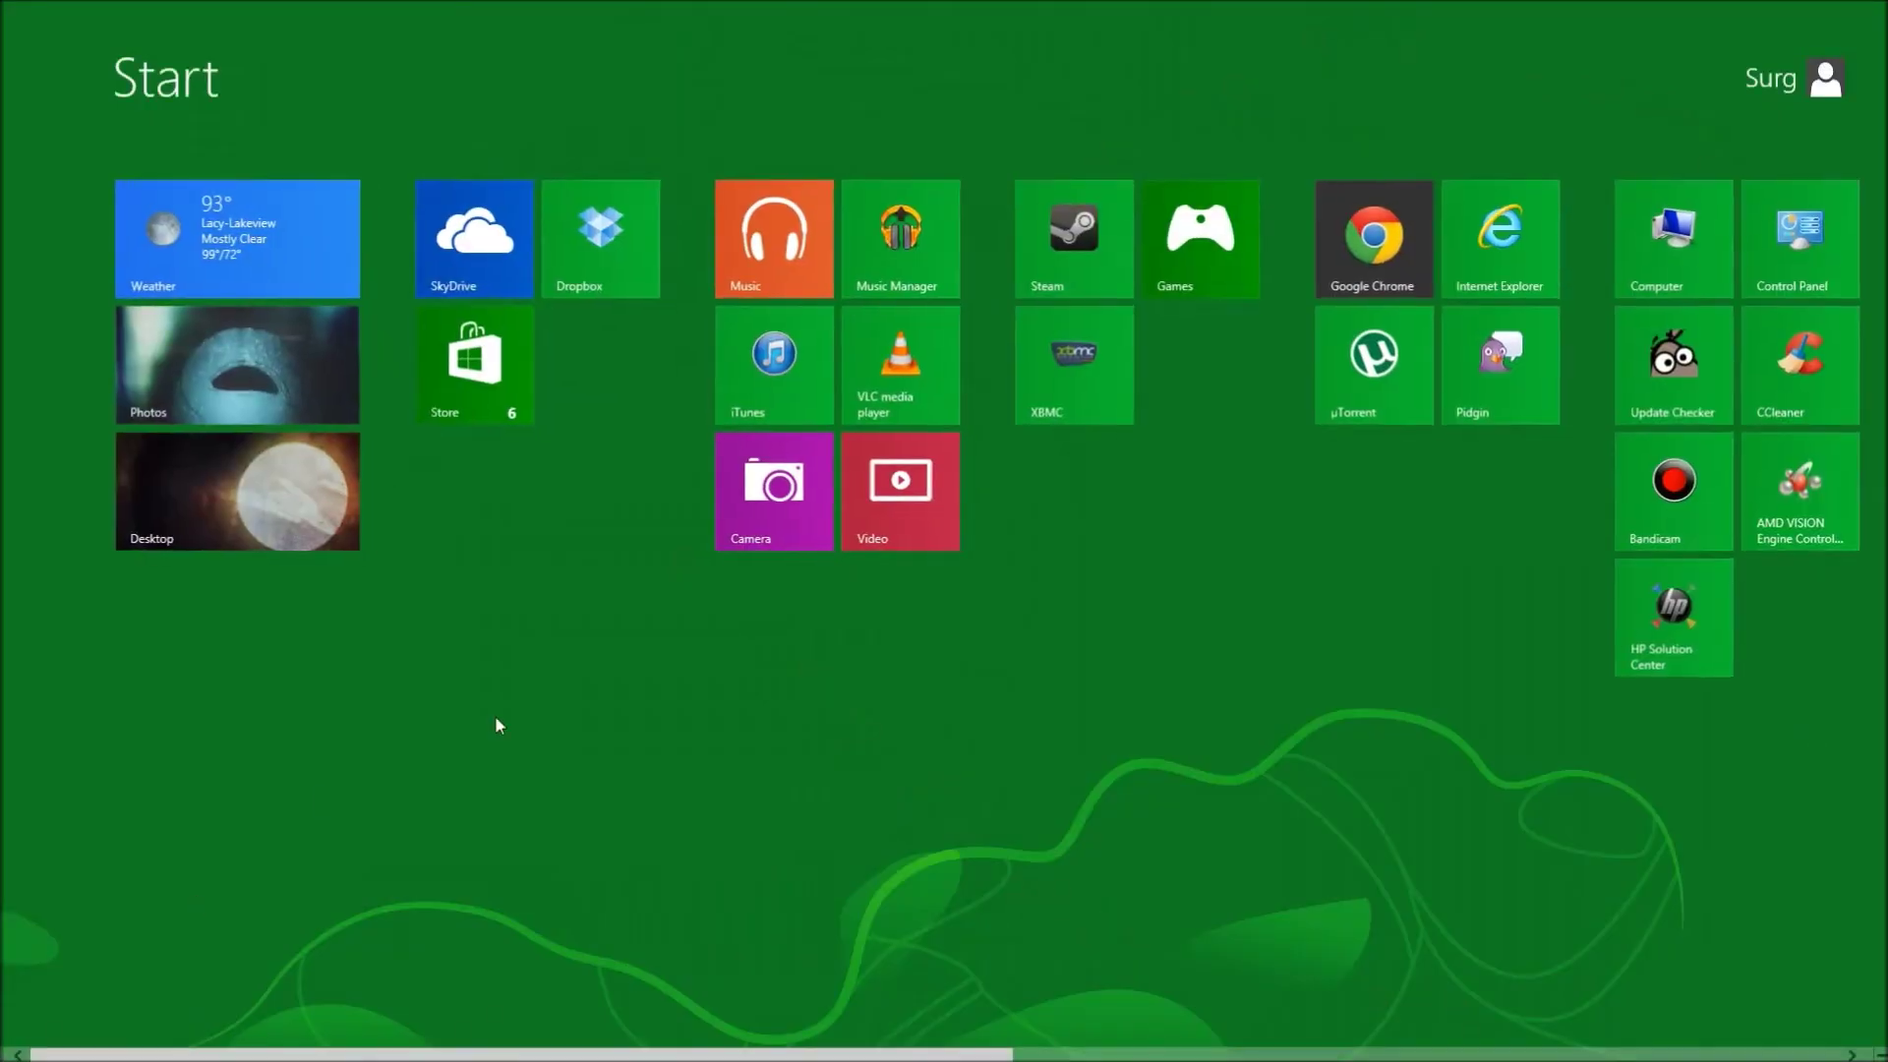
Scroll the Start screen to reach and launch the RSD Lite tile.
scroll(795, 654, down, 5)
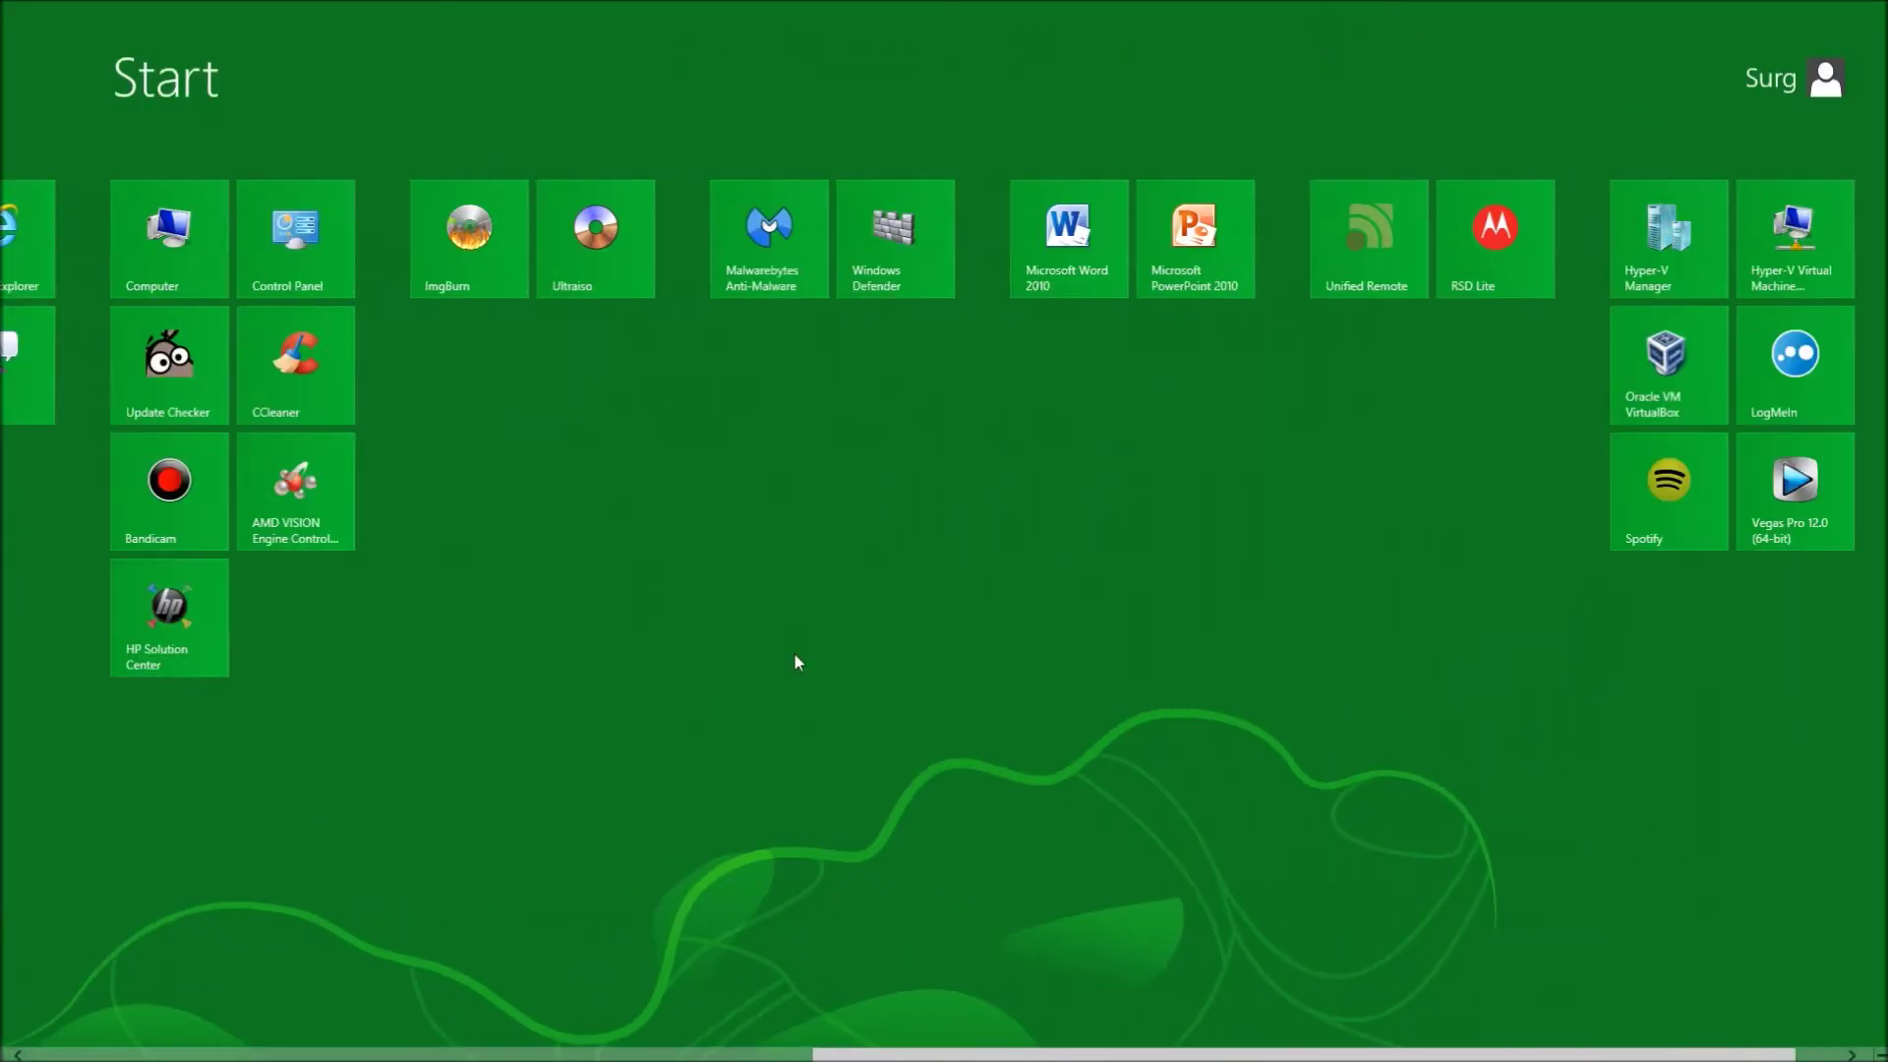
scroll(798, 662, down, 1)
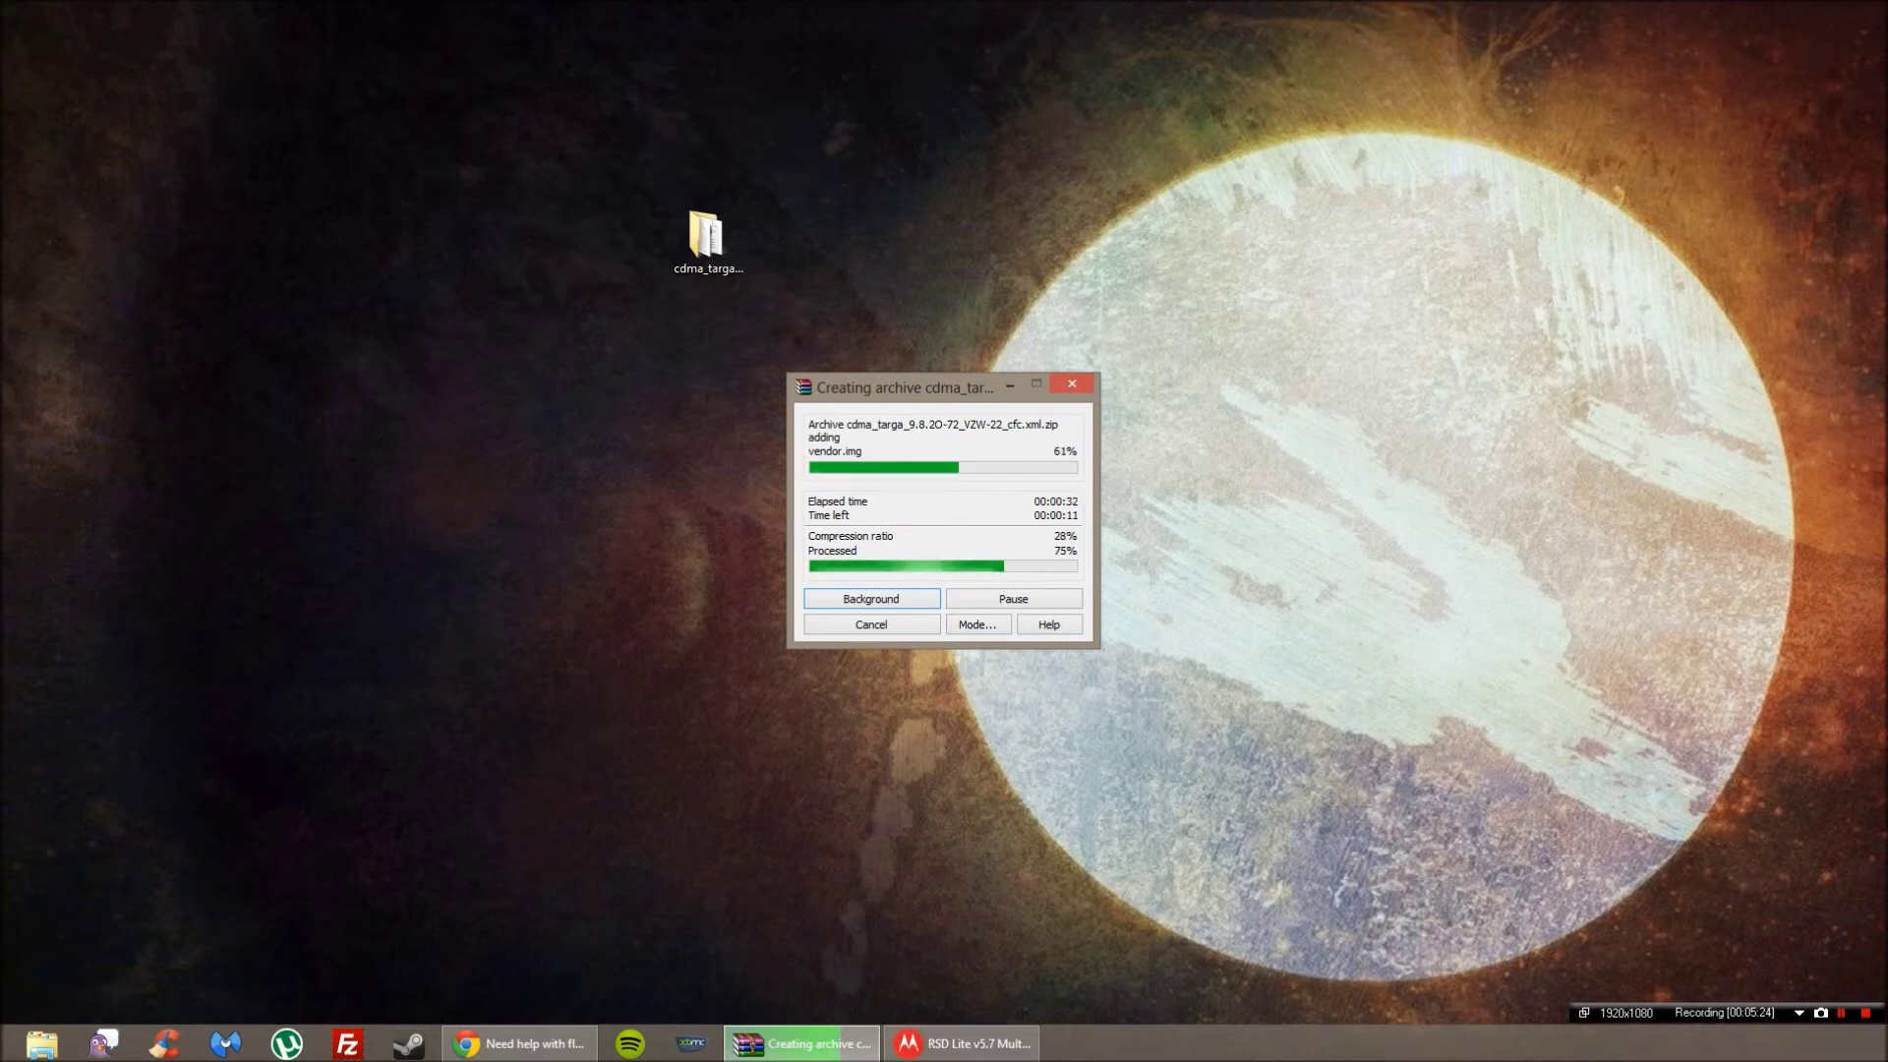
Load the new cdma_targa firmware zip in RSD Lite and choose to decompress it only.
drag(1287, 111, 1243, 102)
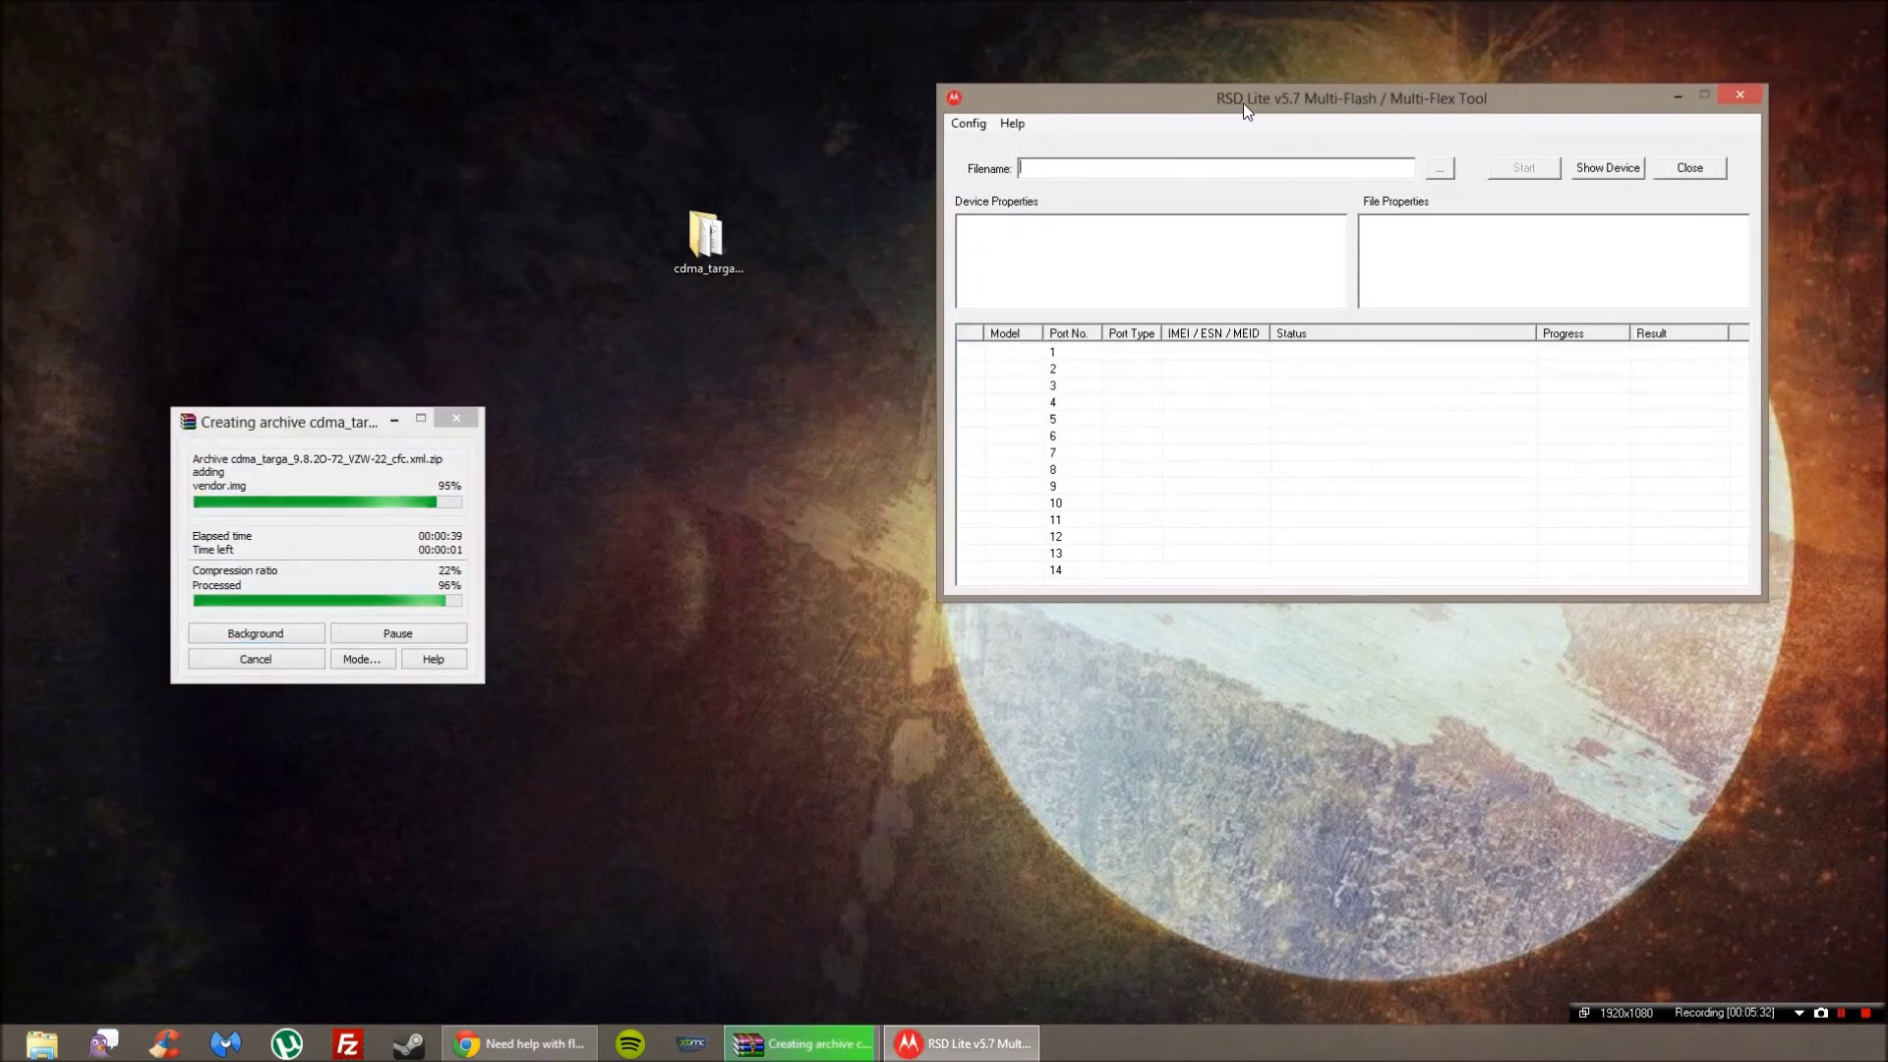
click(1442, 174)
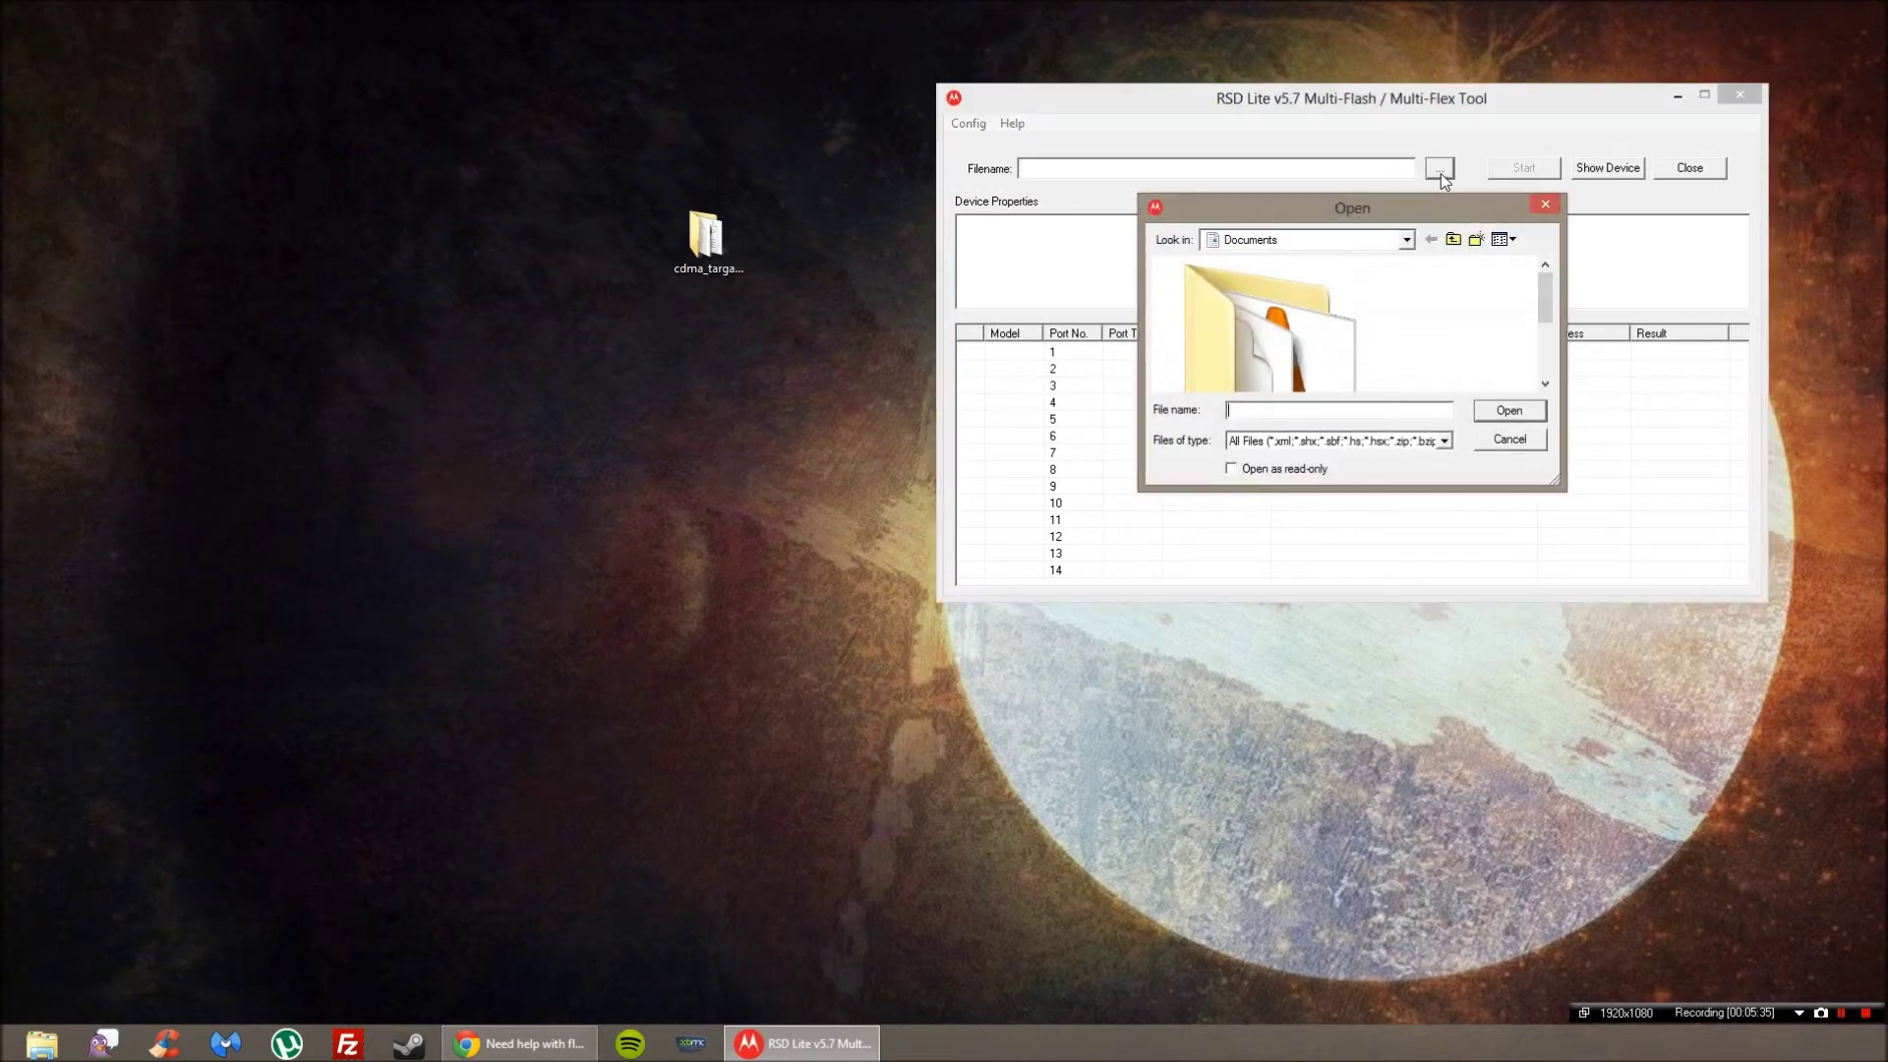
drag(1479, 211, 0, 295)
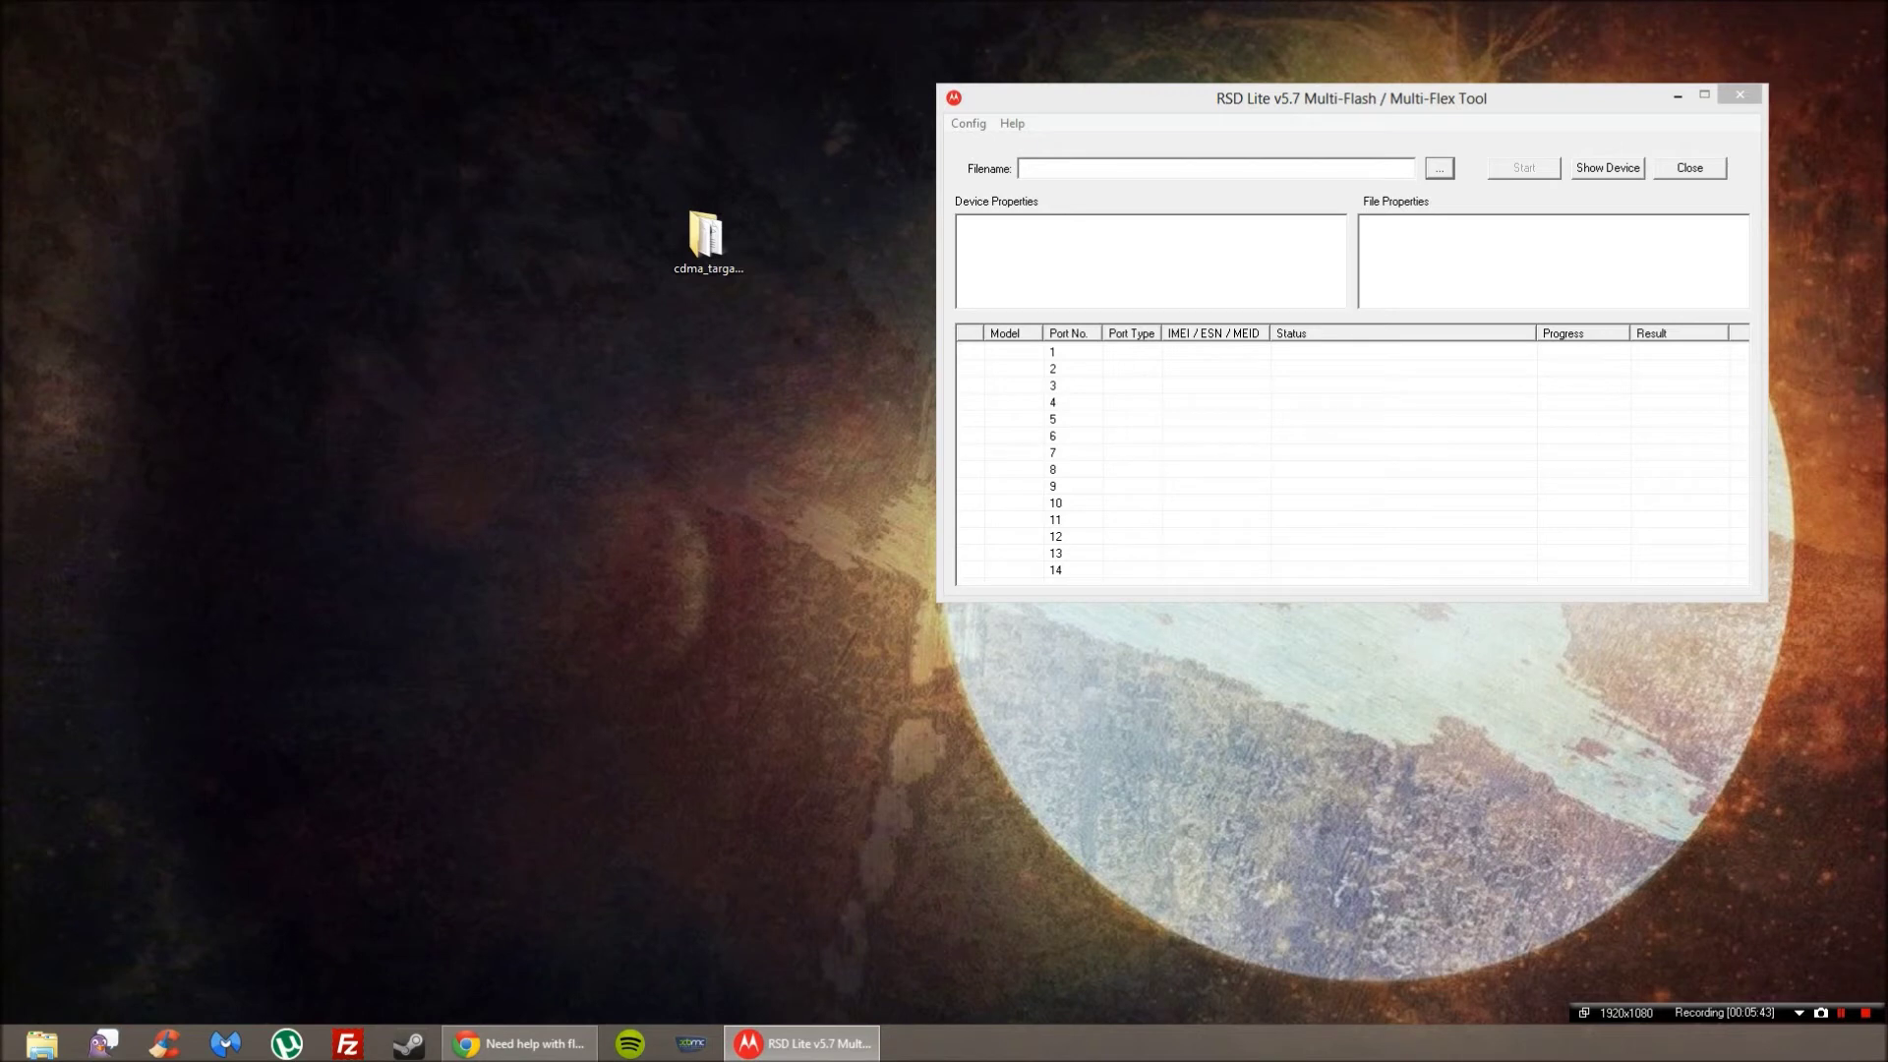
key(Return)
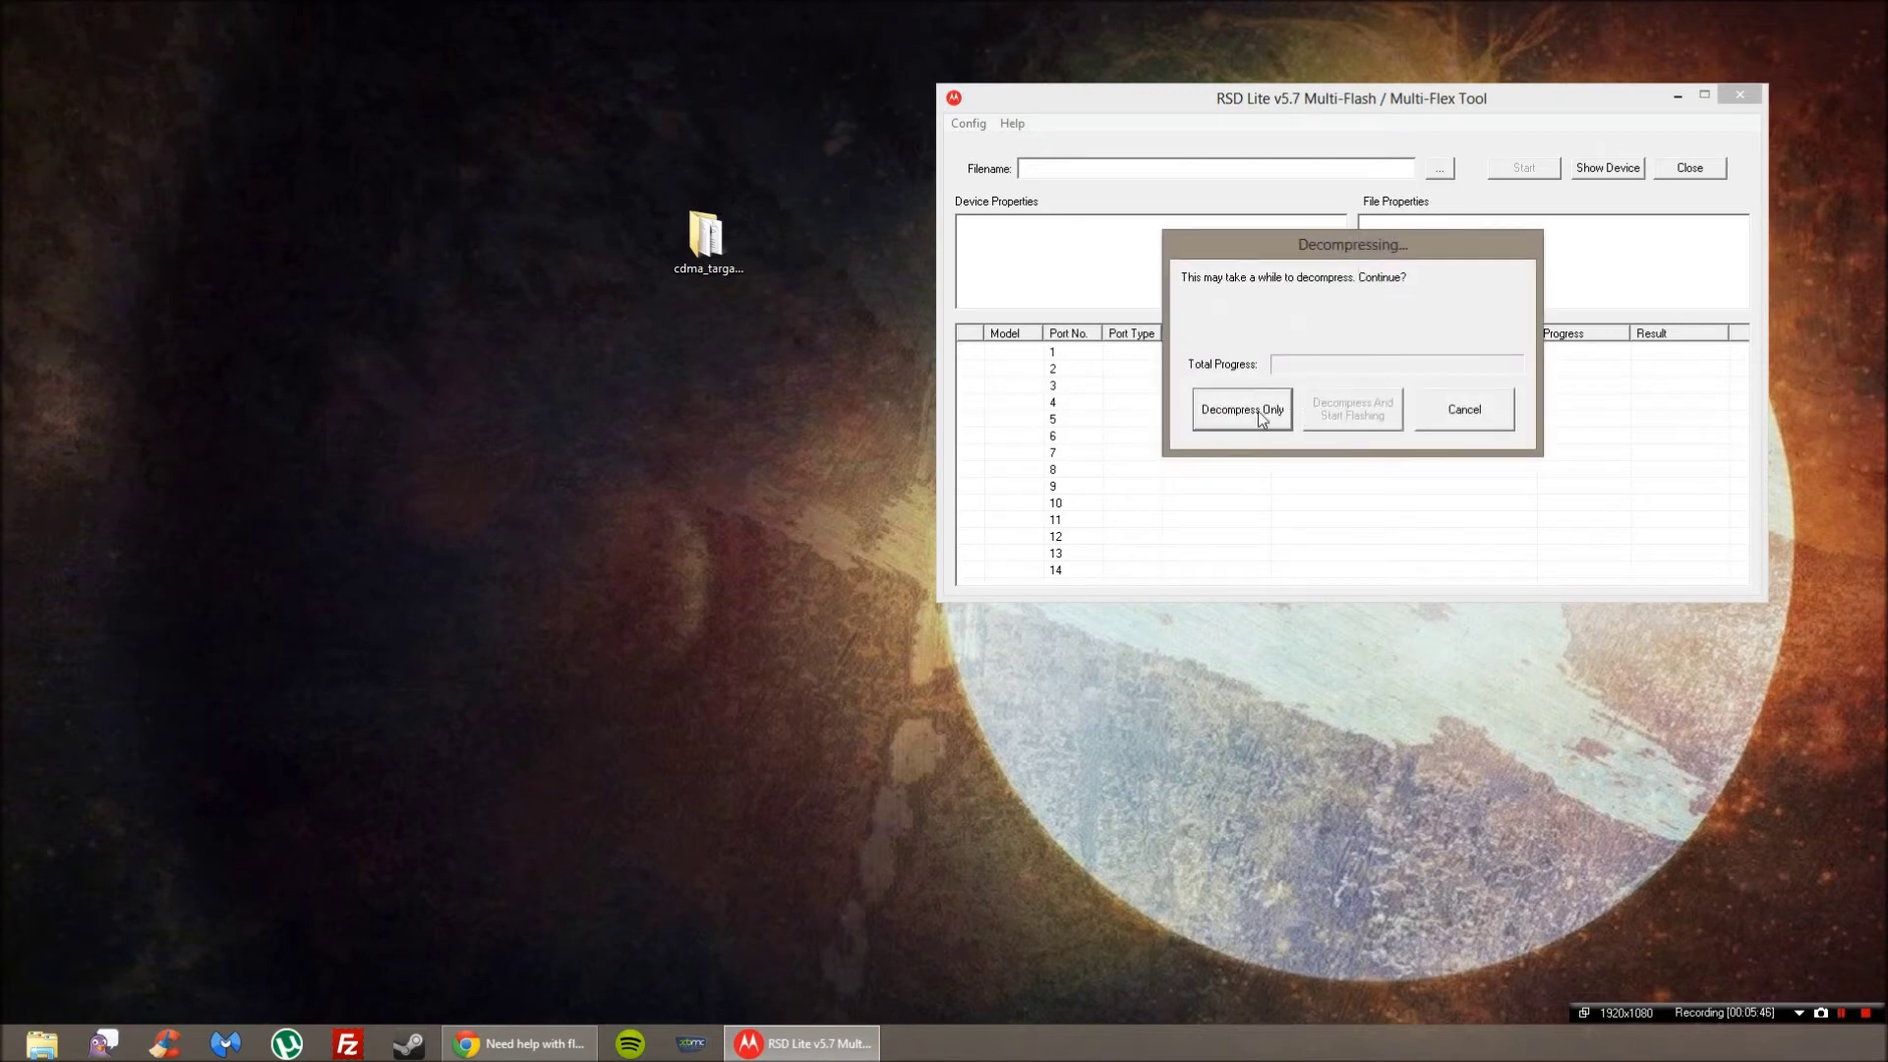
click(1242, 409)
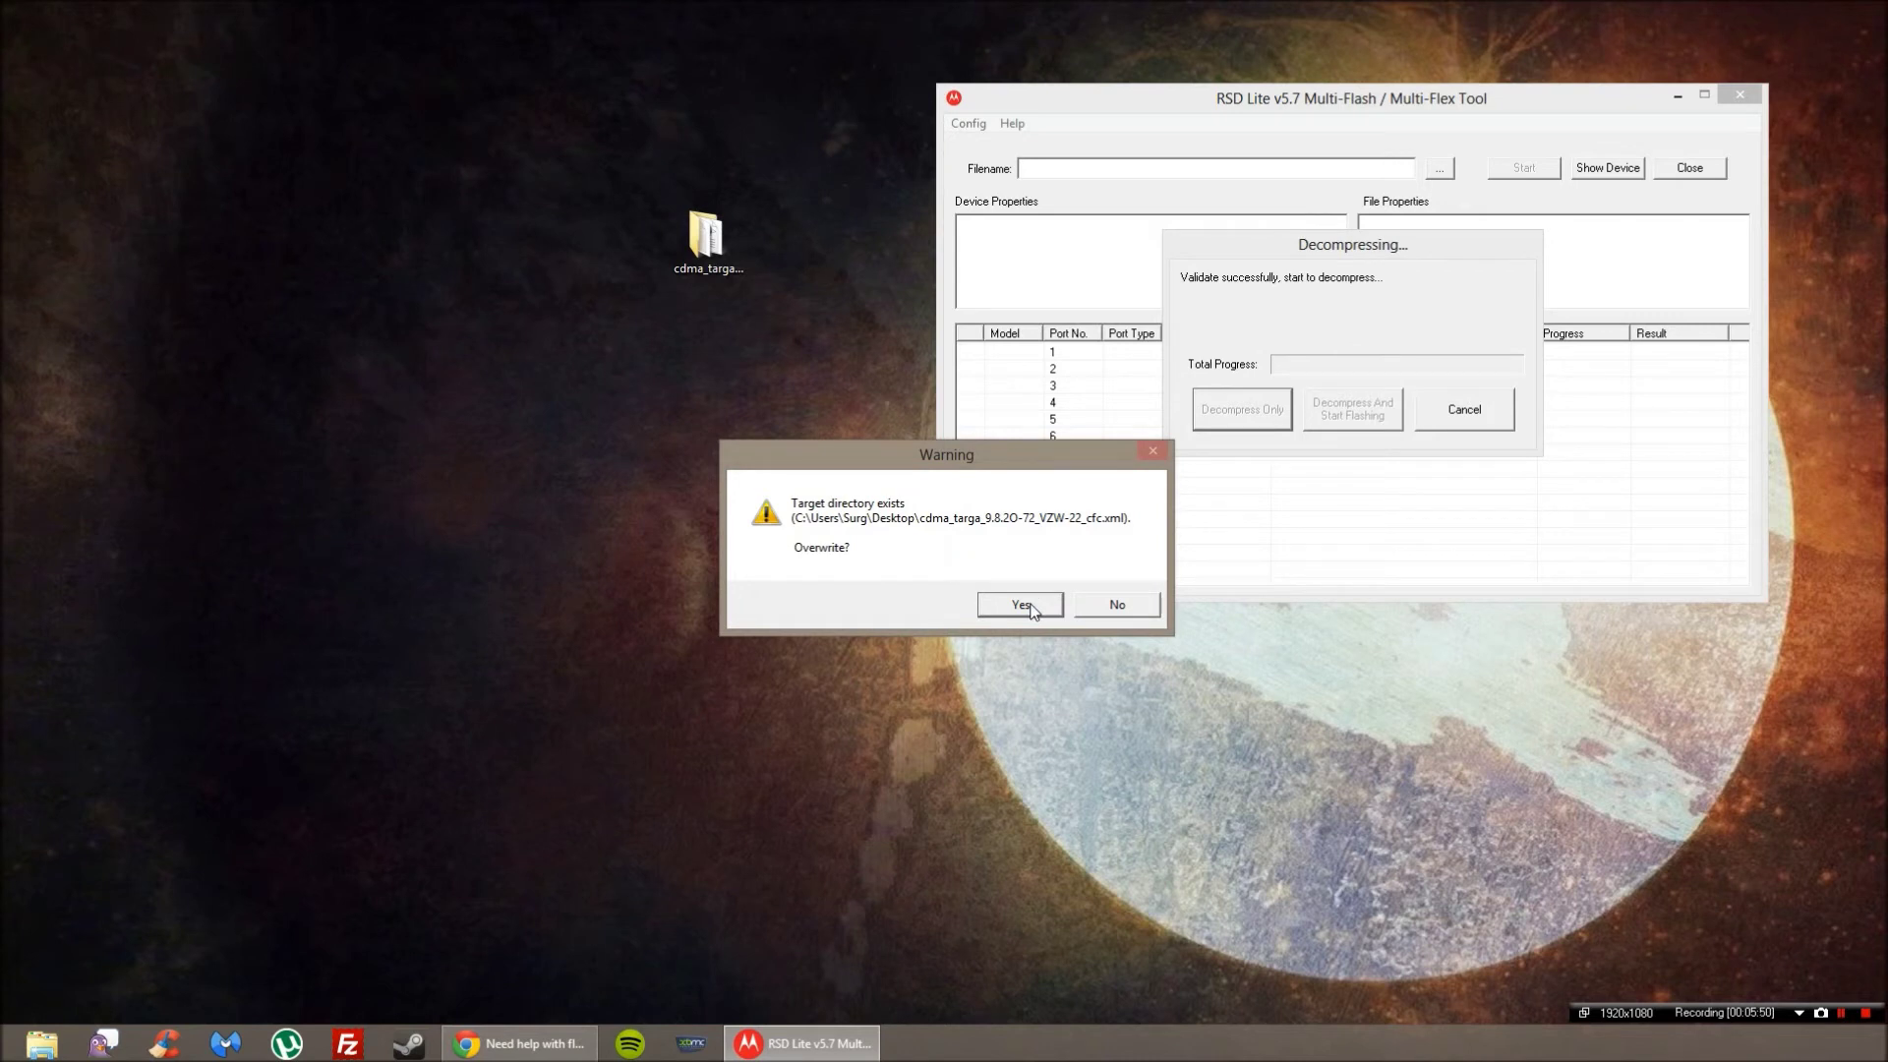
Confirm overwriting the existing cdma_targa folder and let decompression finish.
click(1031, 608)
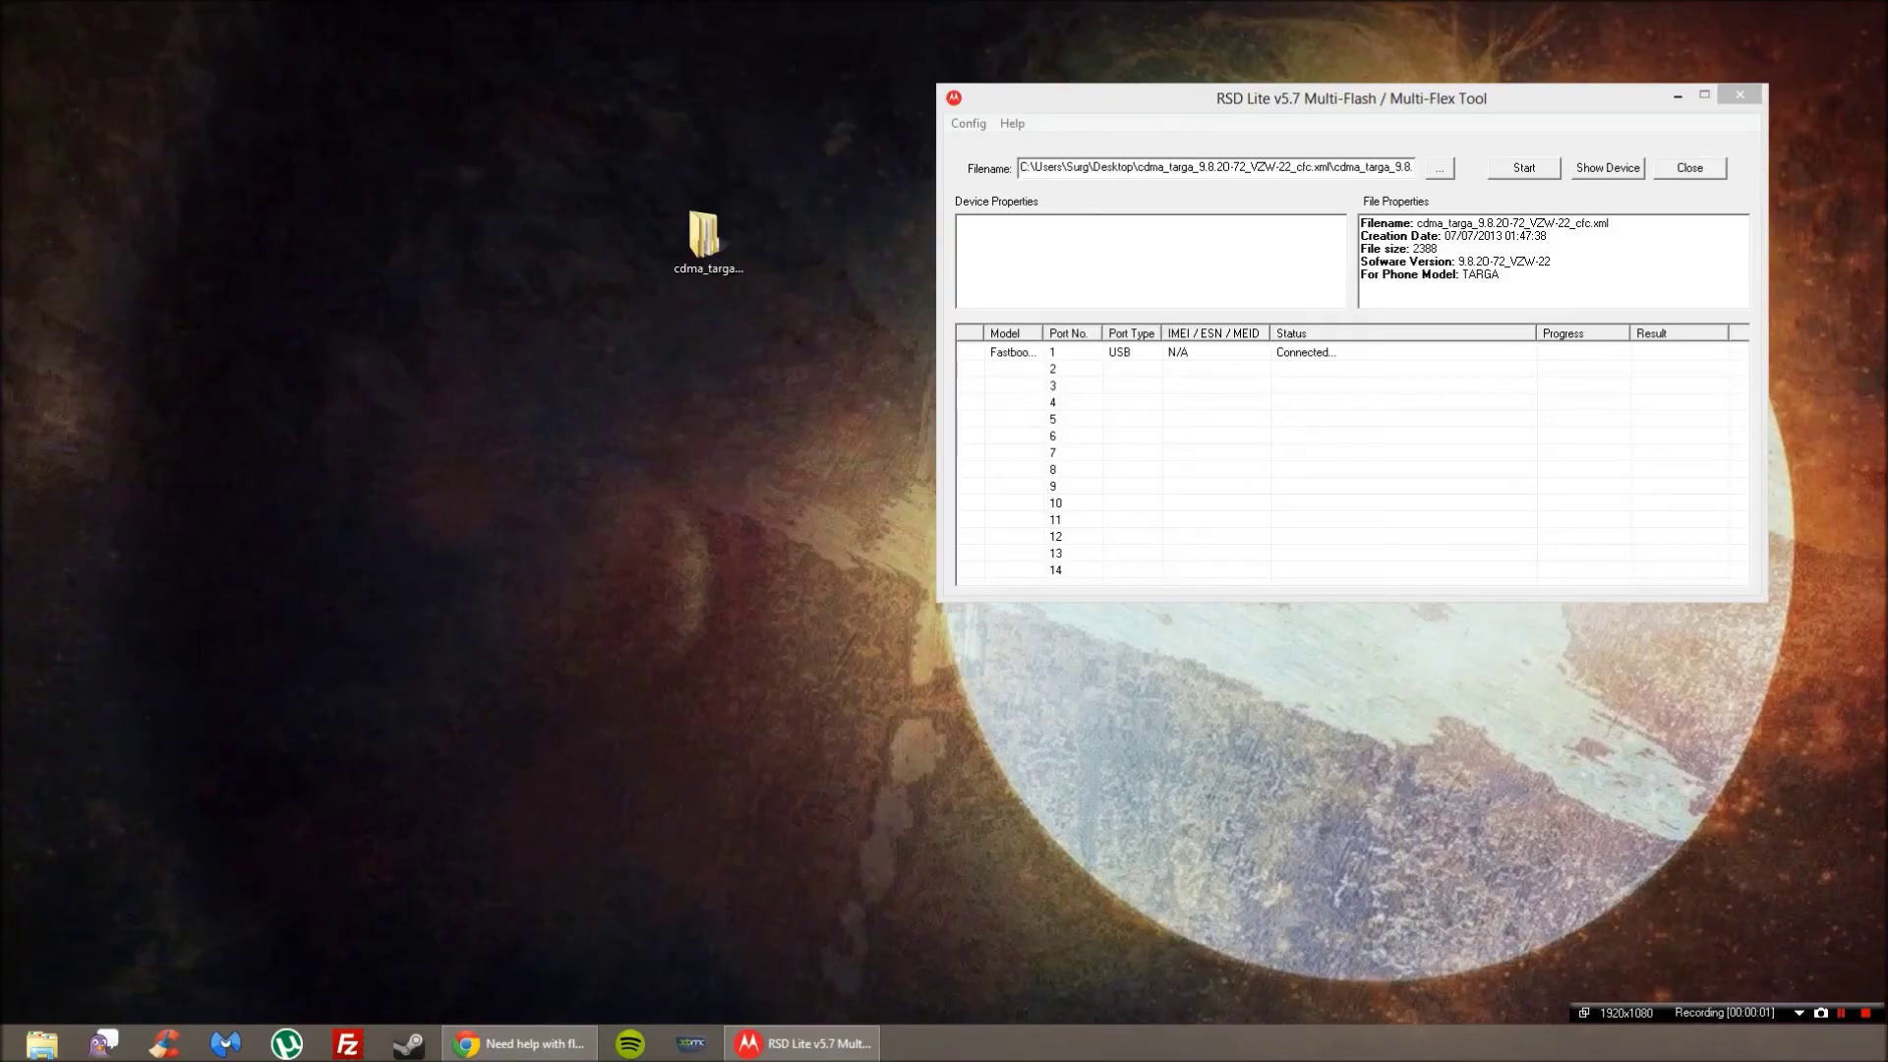
Select the Fastboot phone on USB port 1 and start the flash.
click(1003, 358)
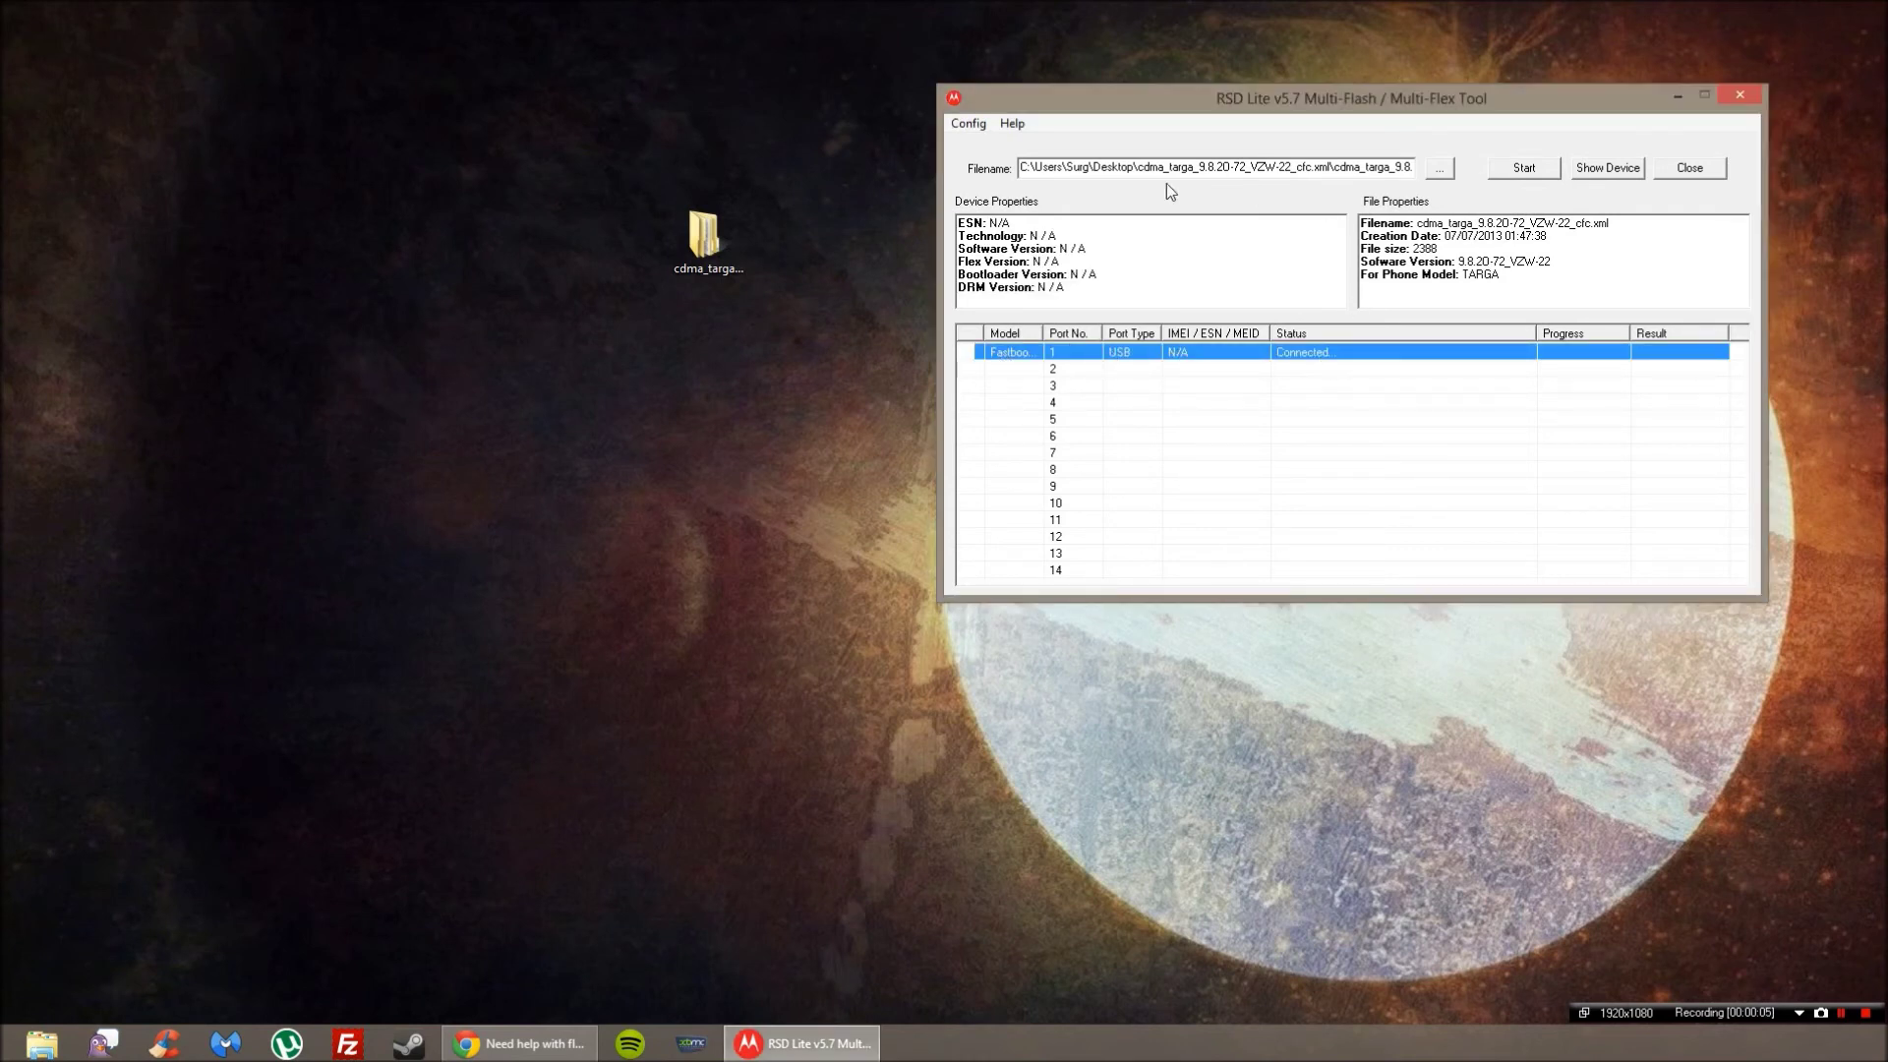
click(1515, 167)
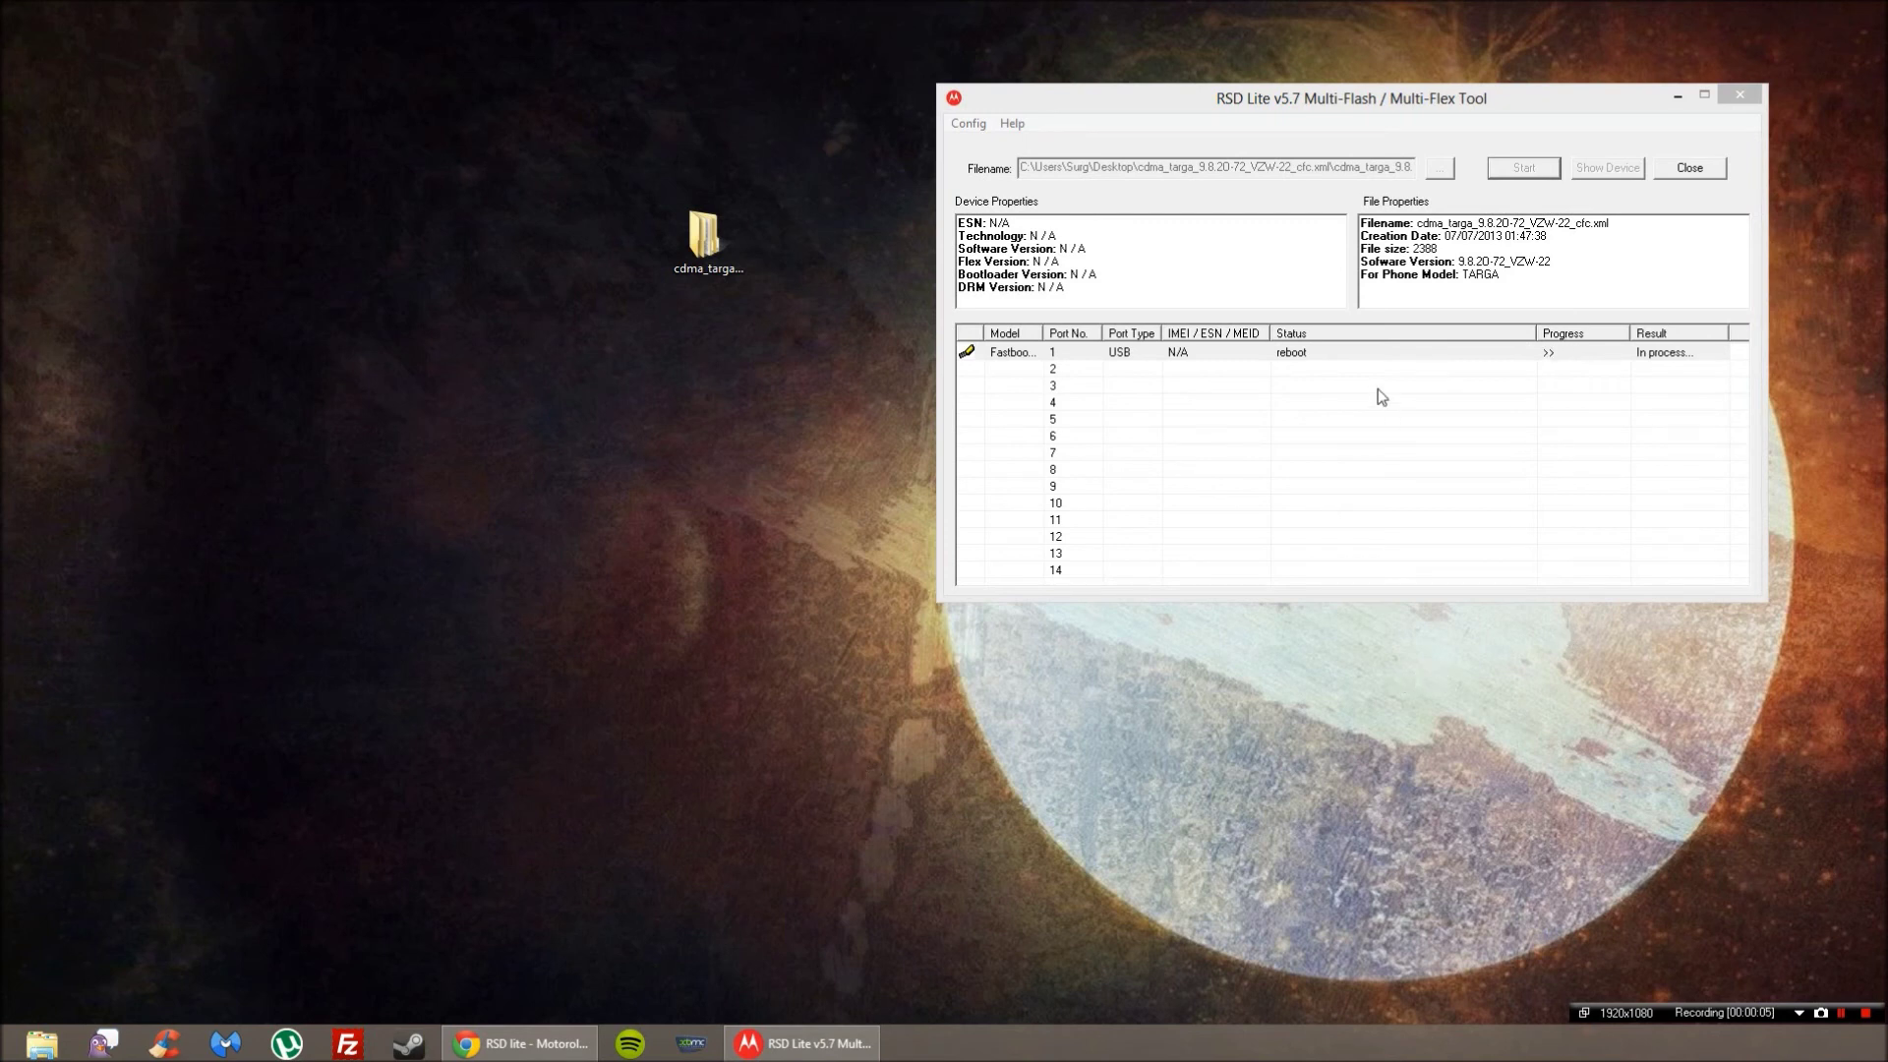
Select the phone's row and wait for the flash to reach its reboot step.
click(1324, 354)
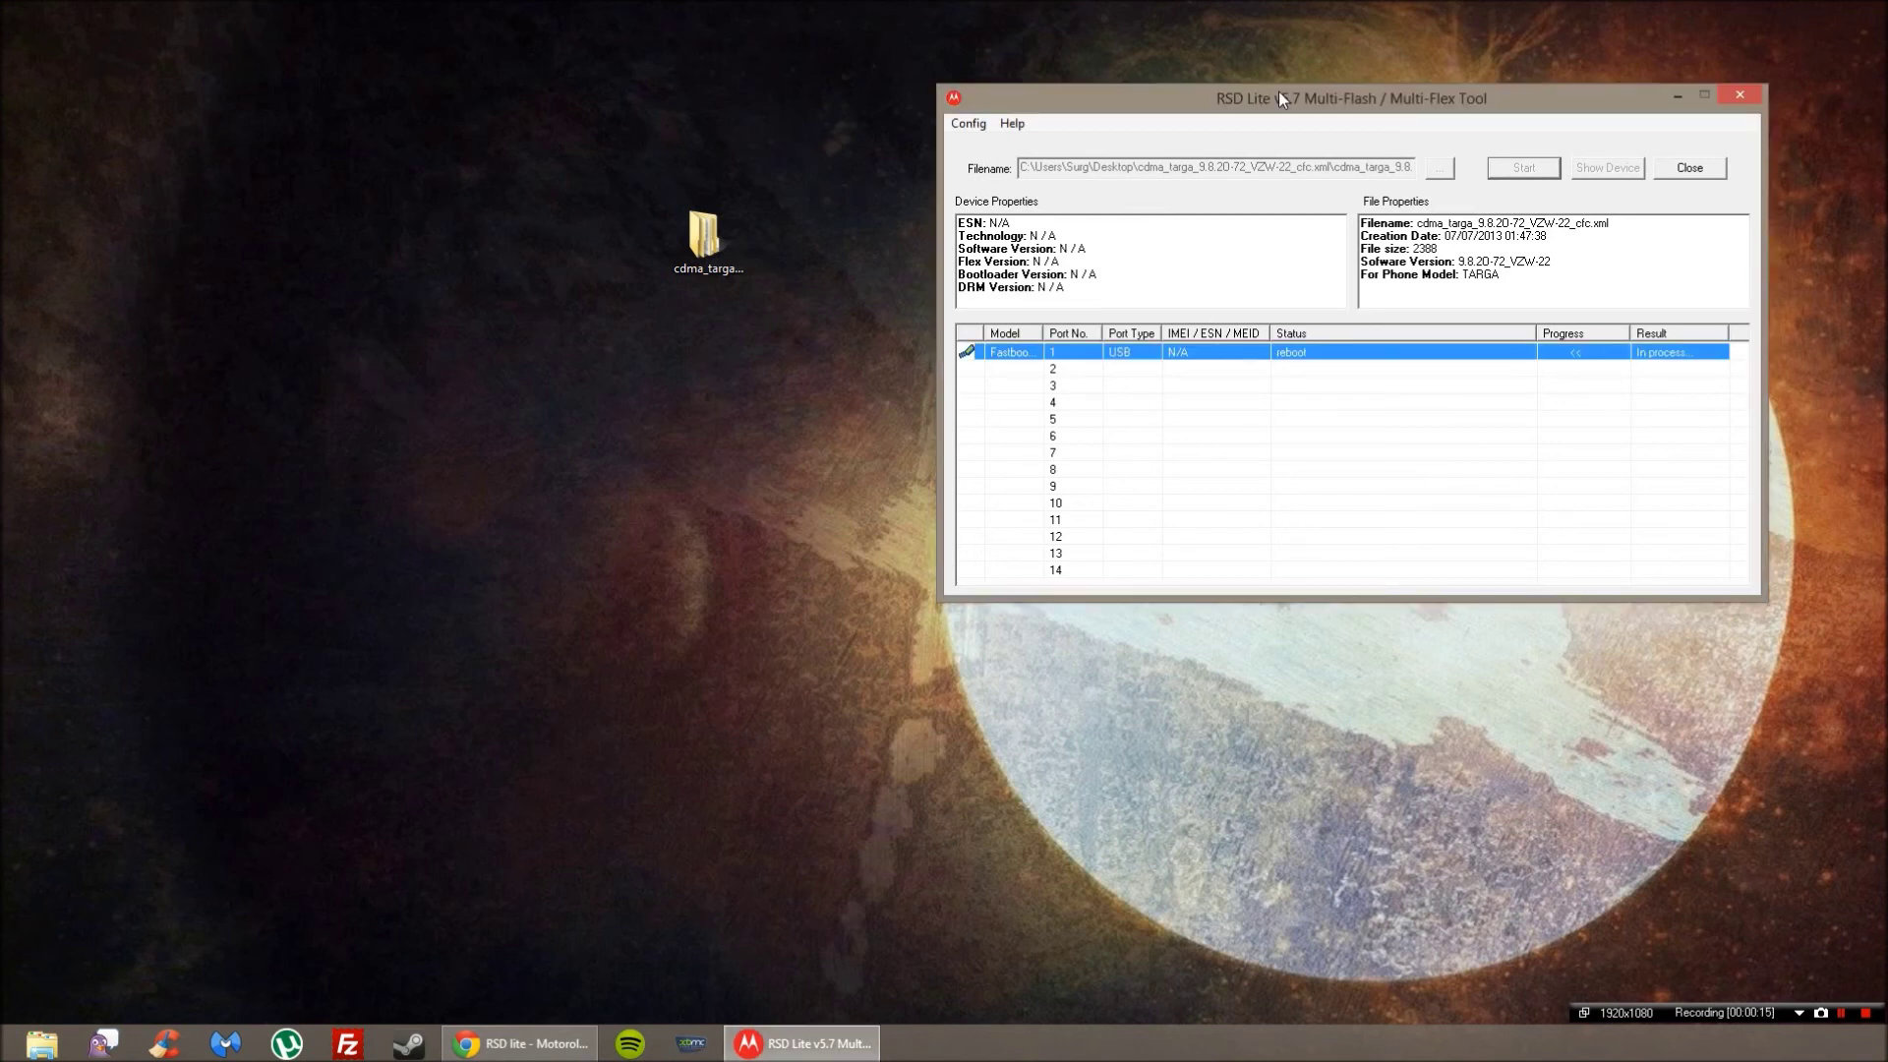